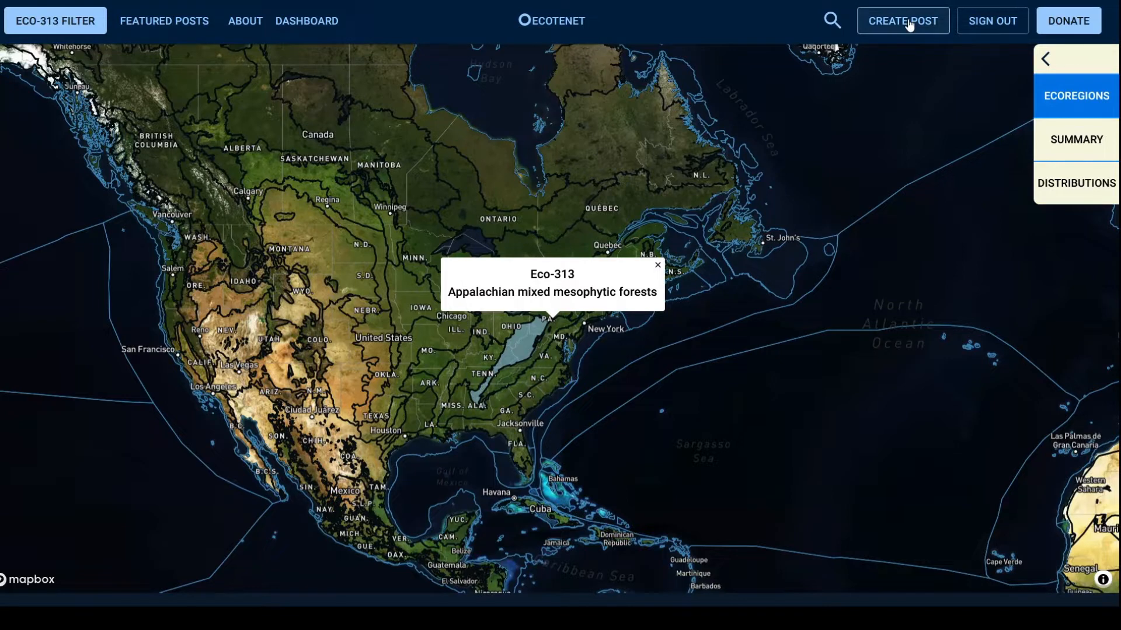
Start a new post and look through its body and map stages, returning to the post details stage
{"action": "left_click", "coordinate": [909, 23]}
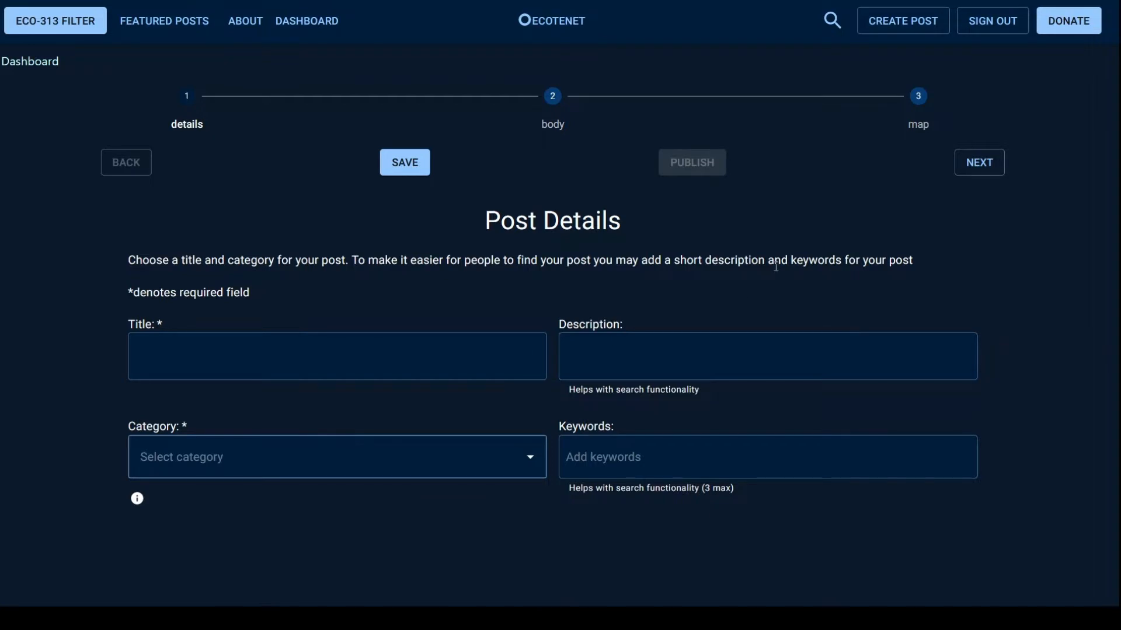
{"action": "left_click", "coordinate": [979, 163]}
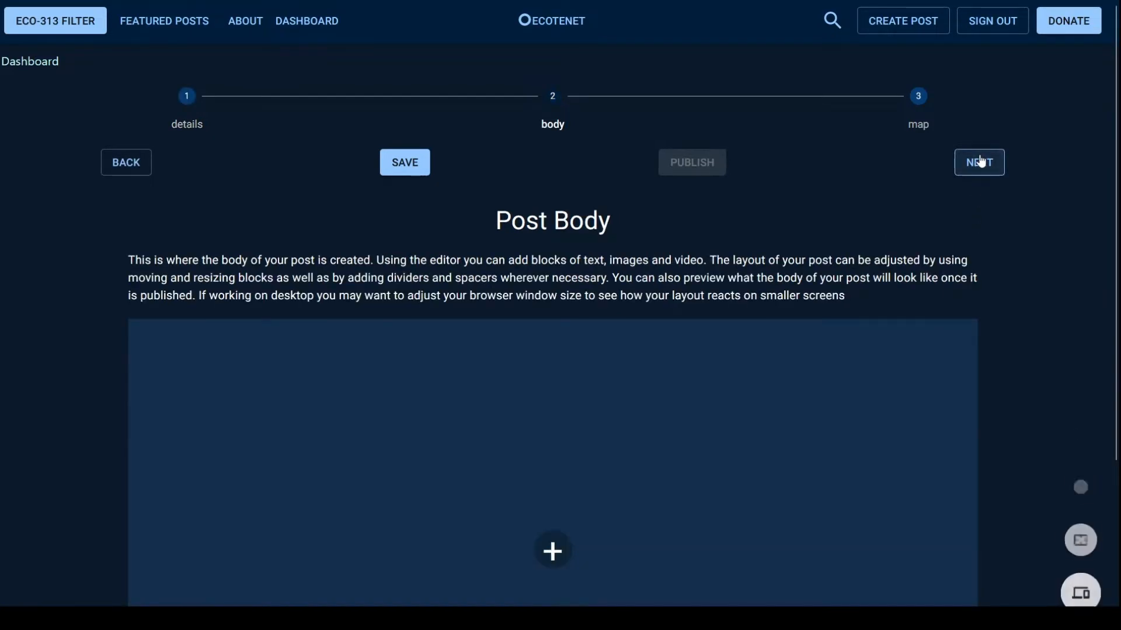
{"action": "left_click_drag", "start_coordinate": [1115, 115], "coordinate": [1105, 144]}
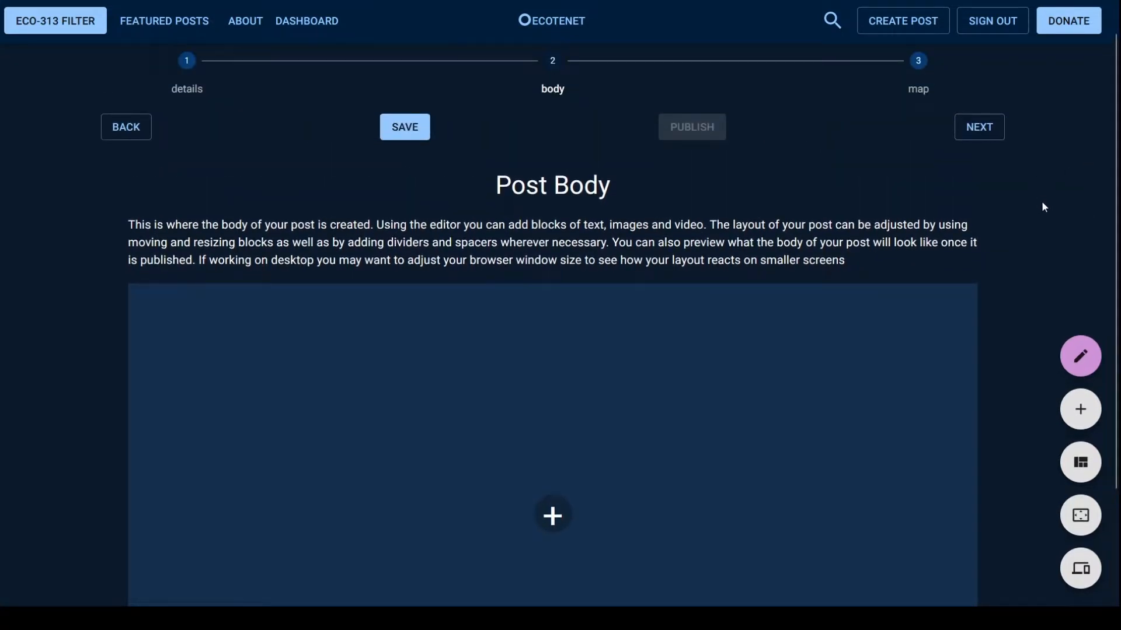
{"action": "scroll", "coordinate": [1032, 194], "scroll_direction": "down", "scroll_amount": 1}
{"action": "scroll", "coordinate": [1032, 193], "scroll_direction": "up", "scroll_amount": 2}
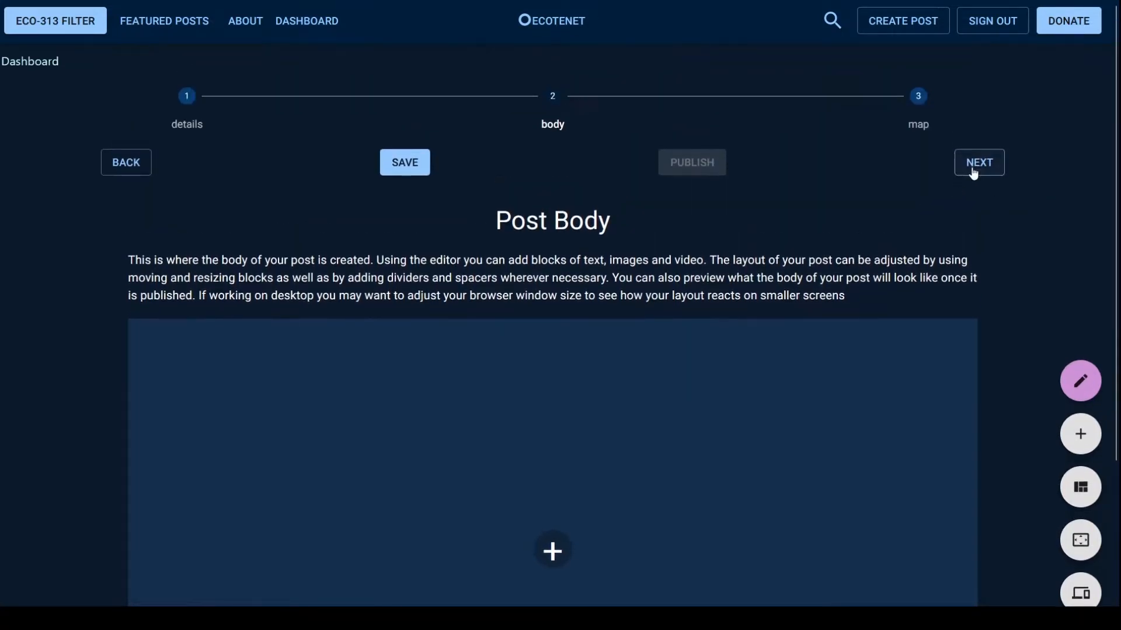
{"action": "left_click", "coordinate": [973, 171]}
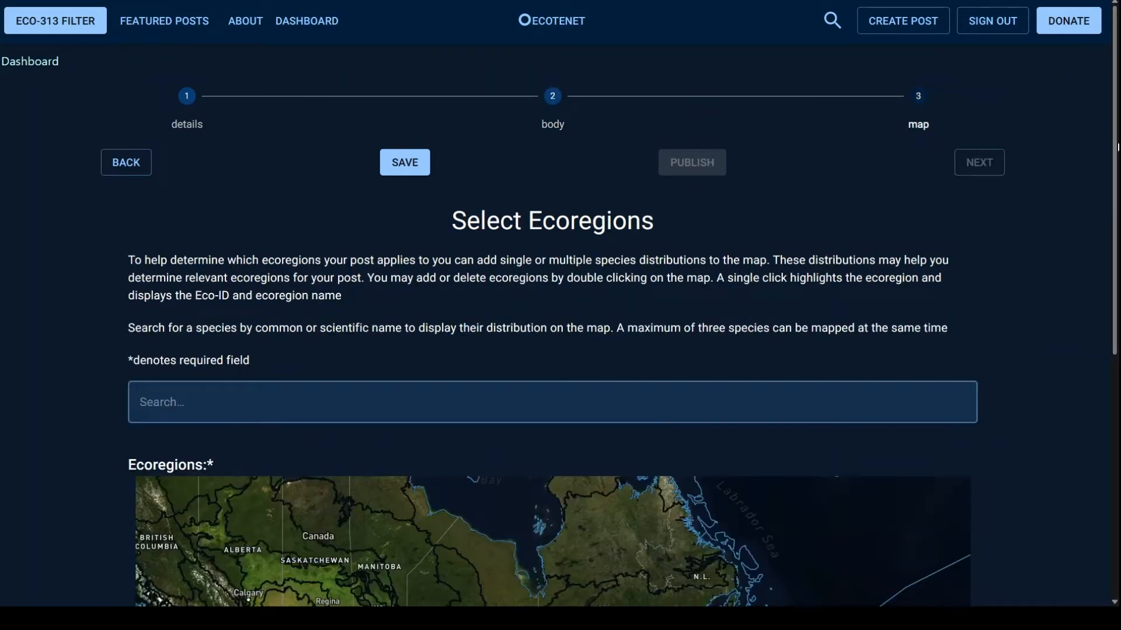
{"action": "mouse_move", "coordinate": [1117, 148]}
{"action": "left_mouse_down"}
{"action": "mouse_move", "coordinate": [1117, 380]}
{"action": "mouse_move", "coordinate": [1116, 149]}
{"action": "left_mouse_up"}
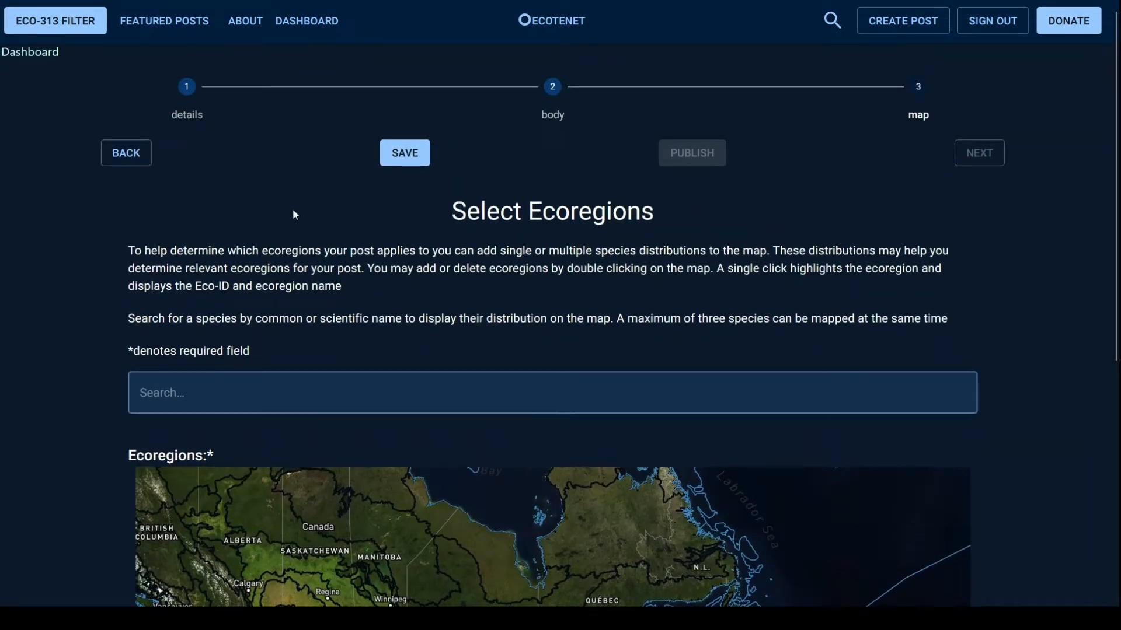
{"action": "left_click", "coordinate": [190, 107]}
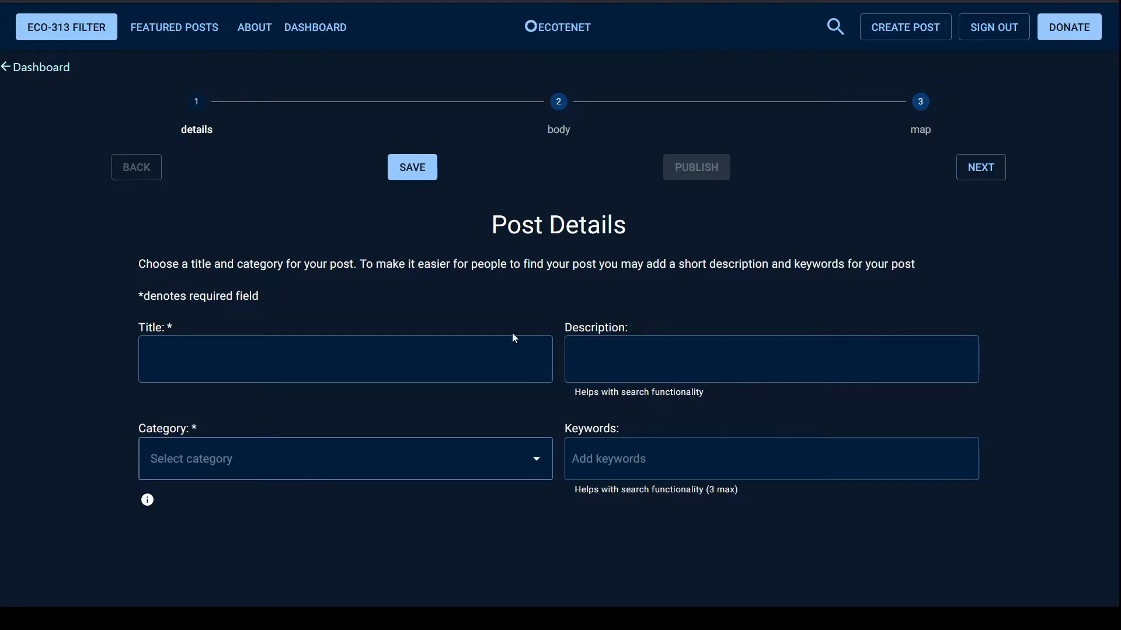
Title the post "Herbal Tea Cough Remedy"
{"action": "left_click", "coordinate": [443, 359]}
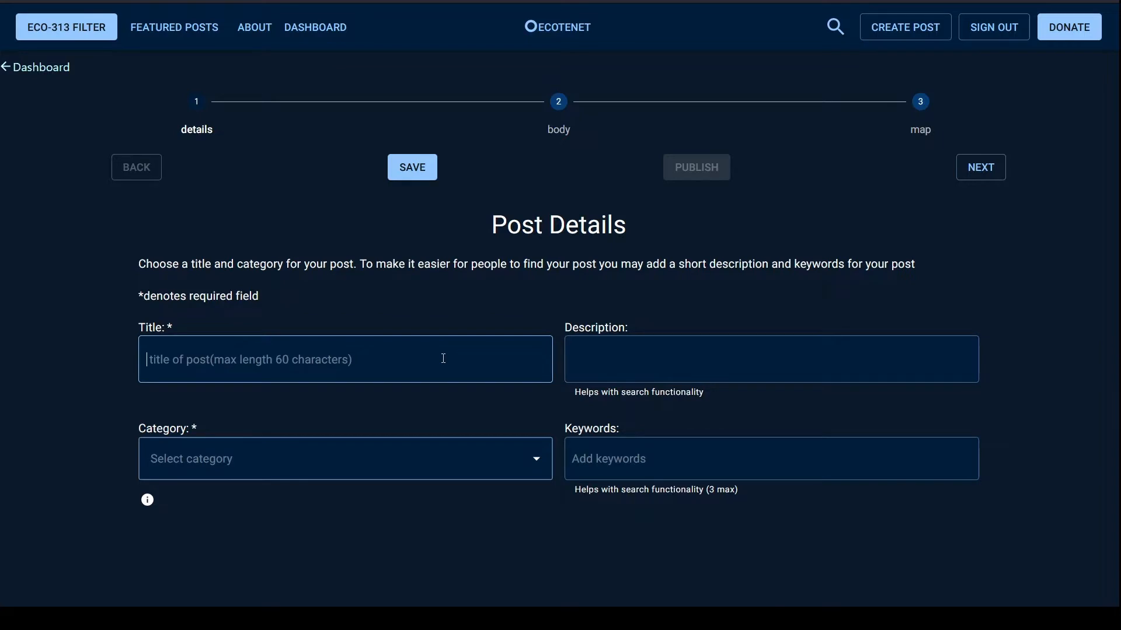
{"action": "type", "text": "Herbal"}
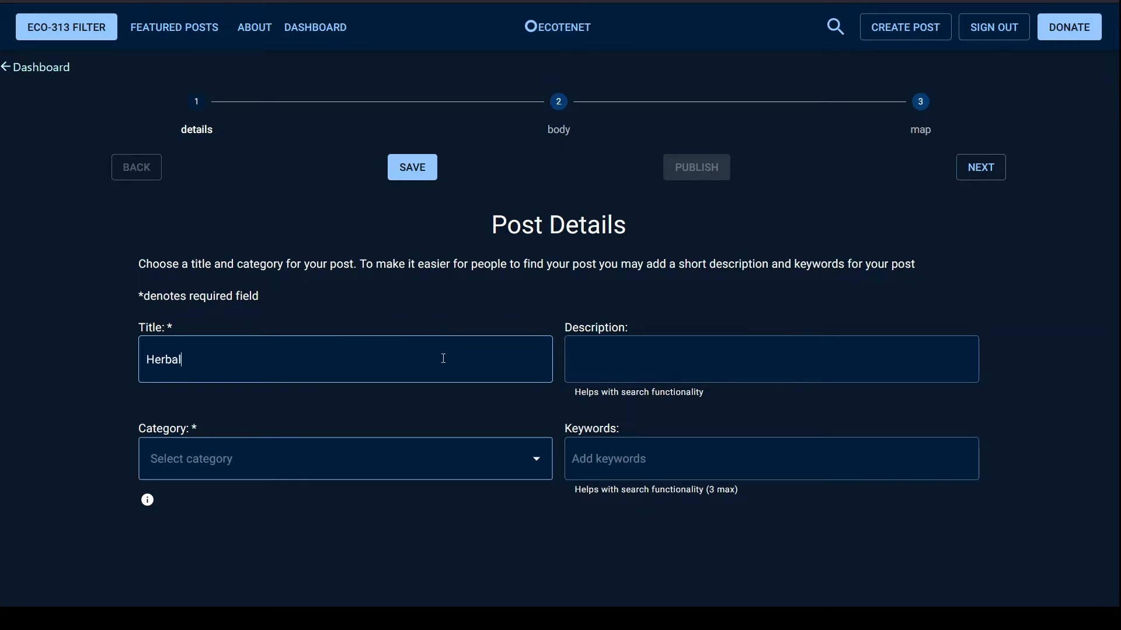
{"action": "type", "text": " Tea Cough Remedy"}
Describe the post as "a basic recipe and instructions on how to make an herbal infusion to cure coughs"
{"action": "left_click", "coordinate": [644, 365]}
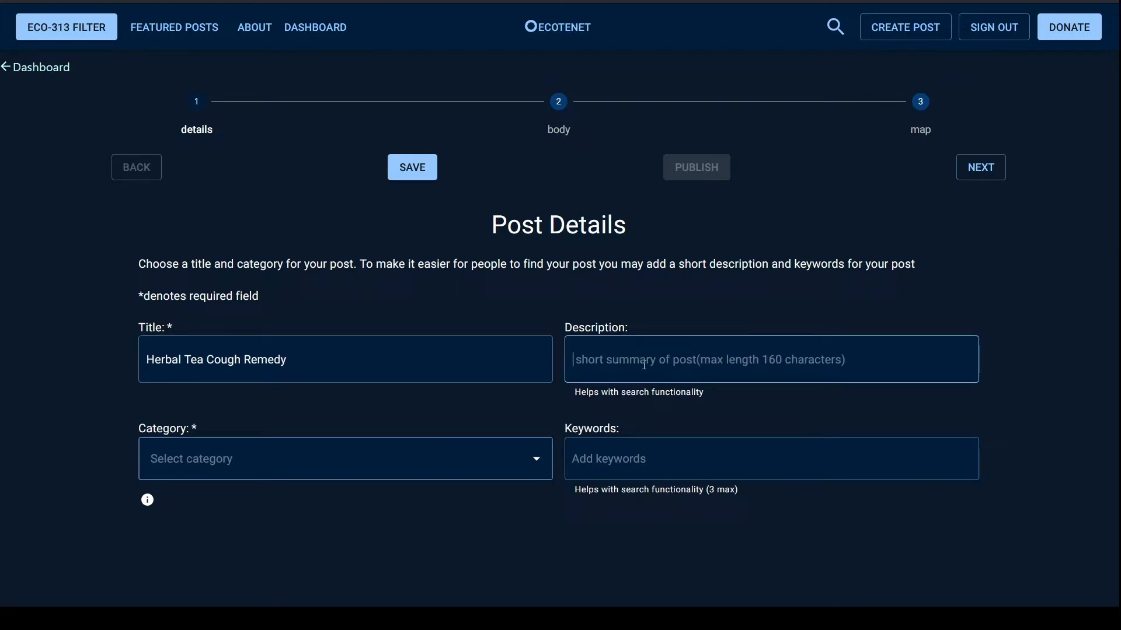
{"action": "type", "text": "a basic recip"}
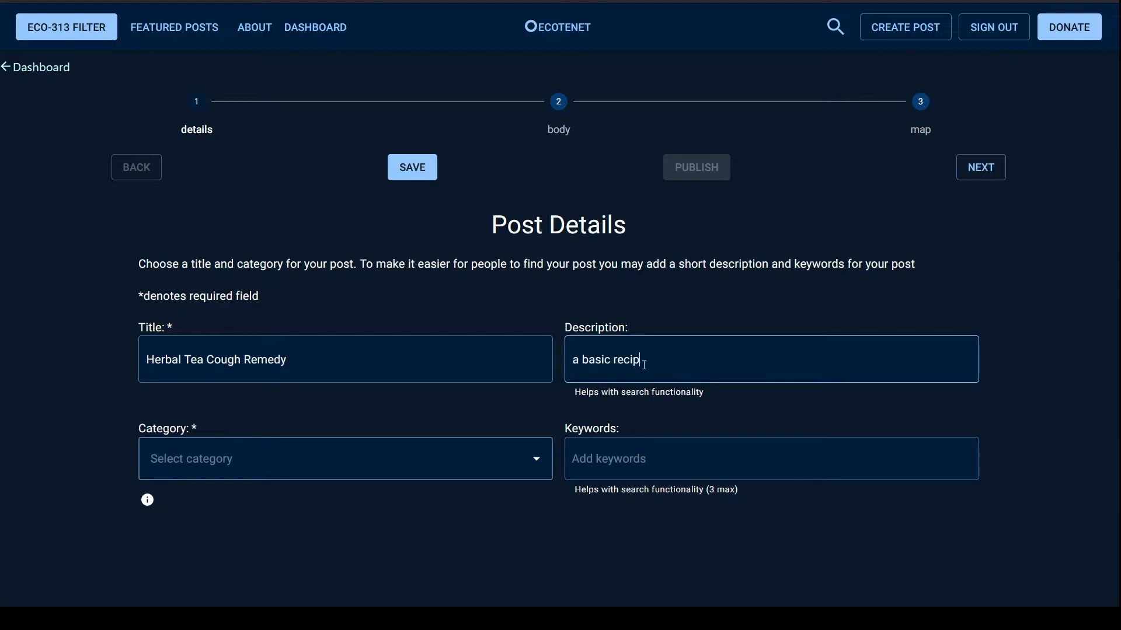
{"action": "type", "text": "e and instructions on how to make a "}
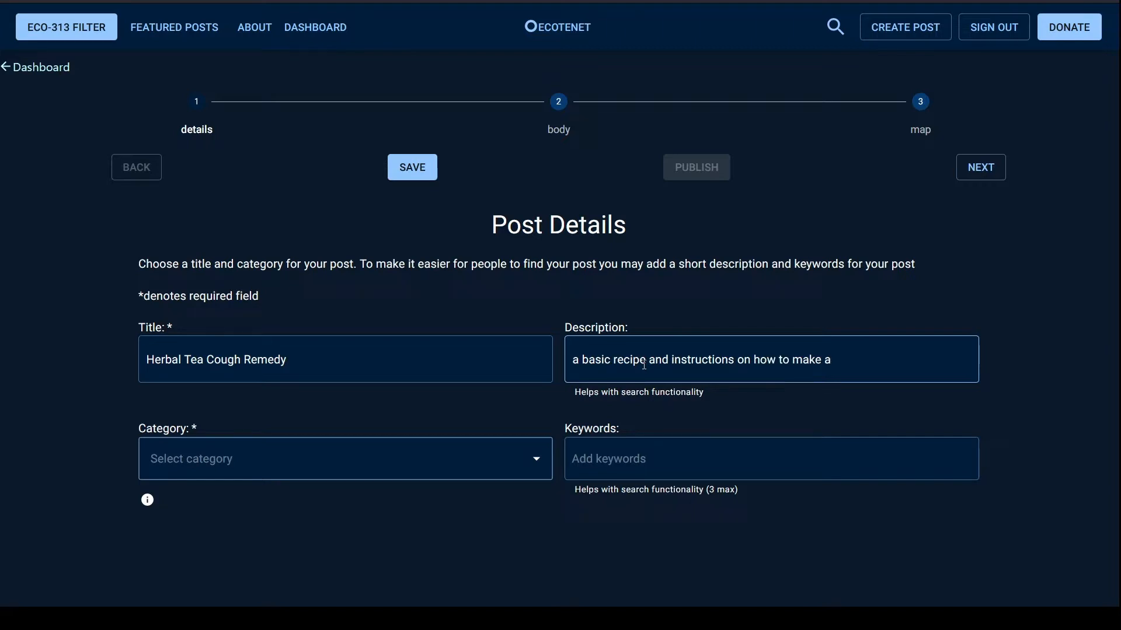
{"action": "type", "text": "herbal infusion to cure cou"}
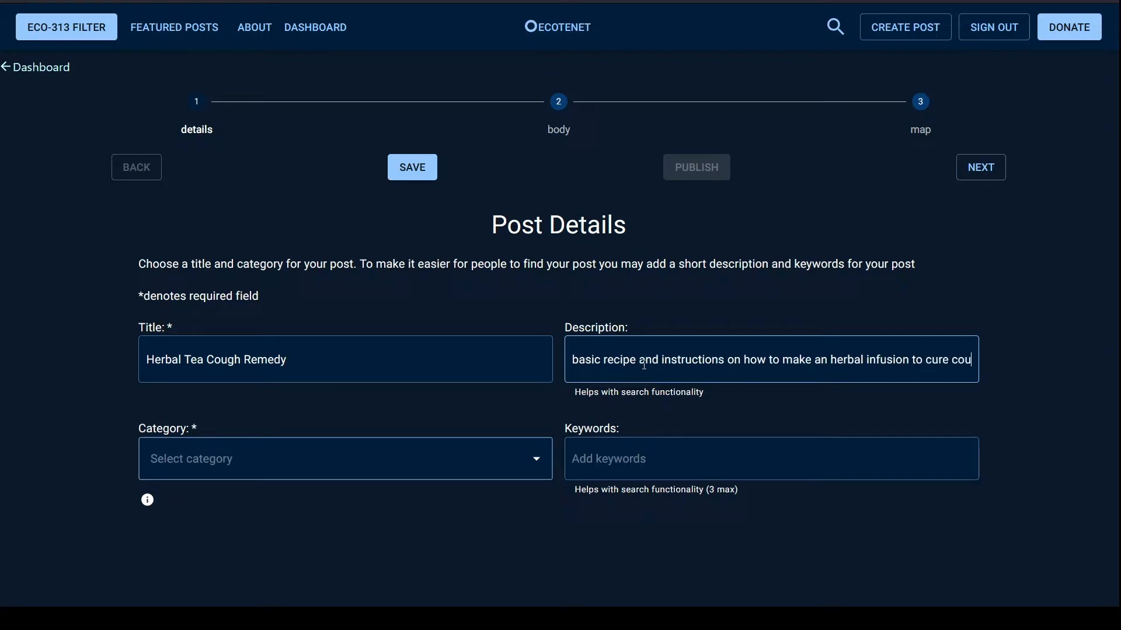
{"action": "type", "text": "ghs"}
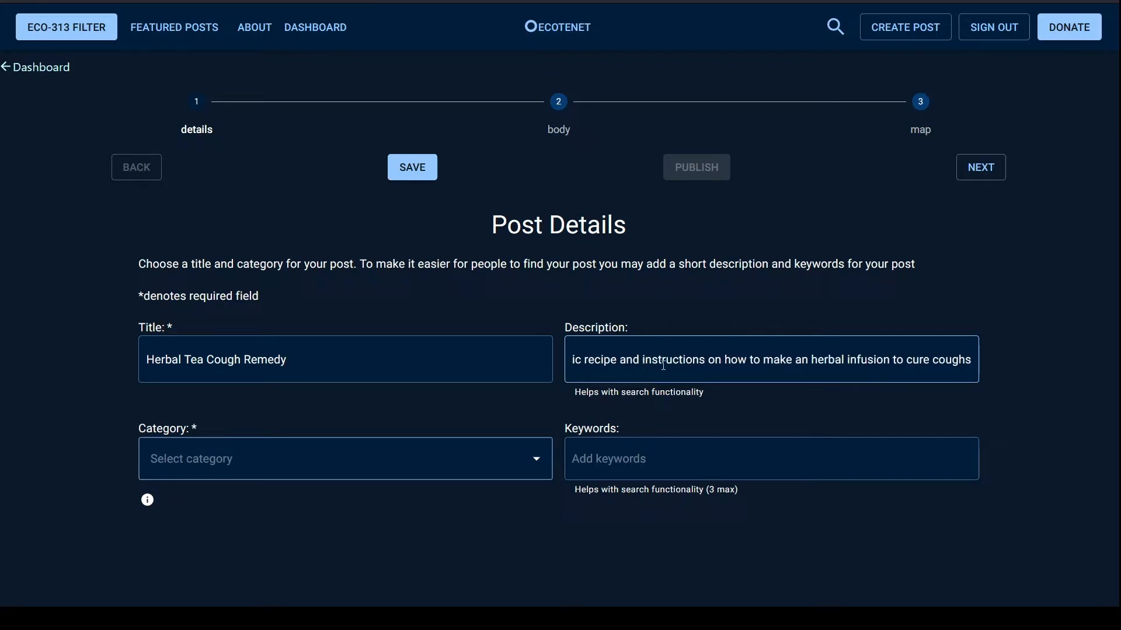
{"action": "left_click", "coordinate": [1051, 371]}
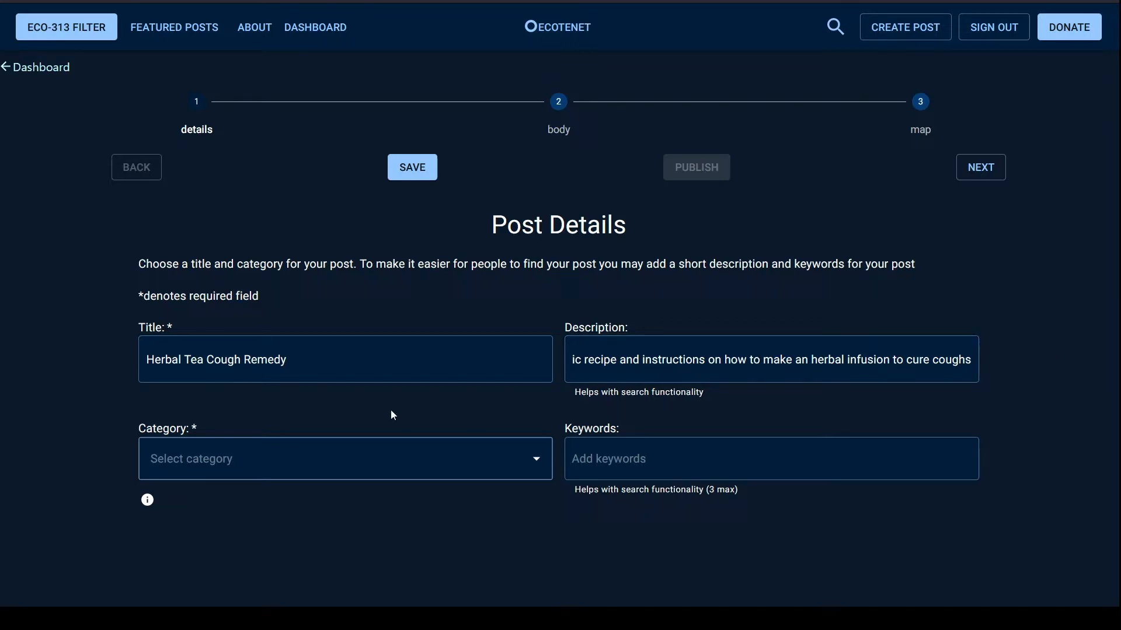
Compare the post's category options with the categories in the ECO-313 filter, collapsing its expanded Agriculture and Building groups
{"action": "left_click", "coordinate": [320, 457]}
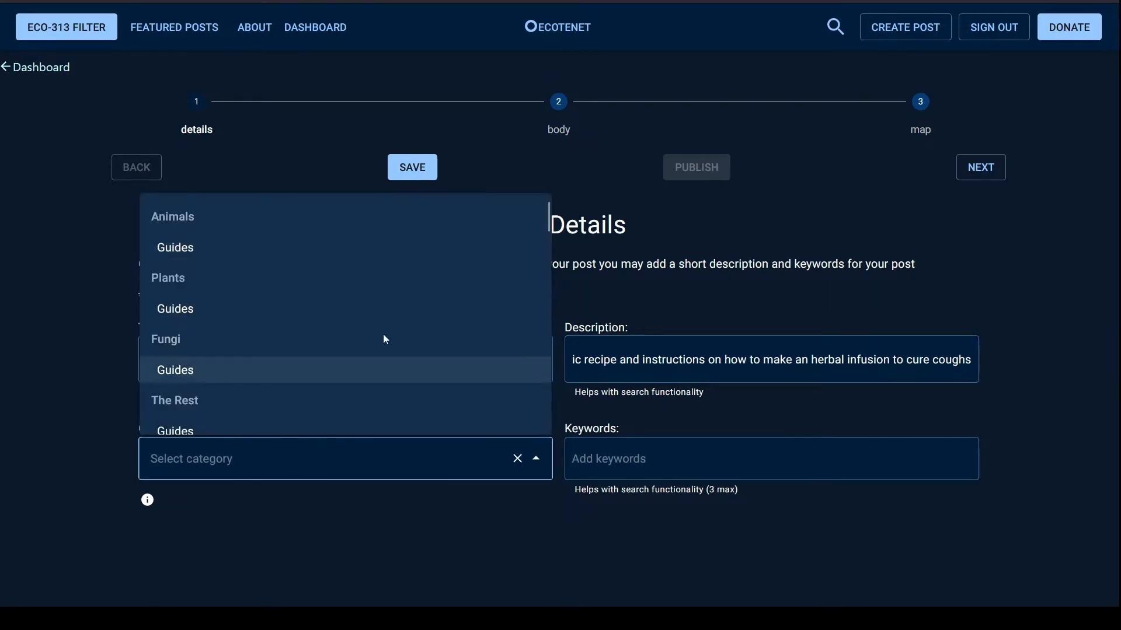
{"action": "scroll", "coordinate": [386, 321], "scroll_direction": "down", "scroll_amount": 5}
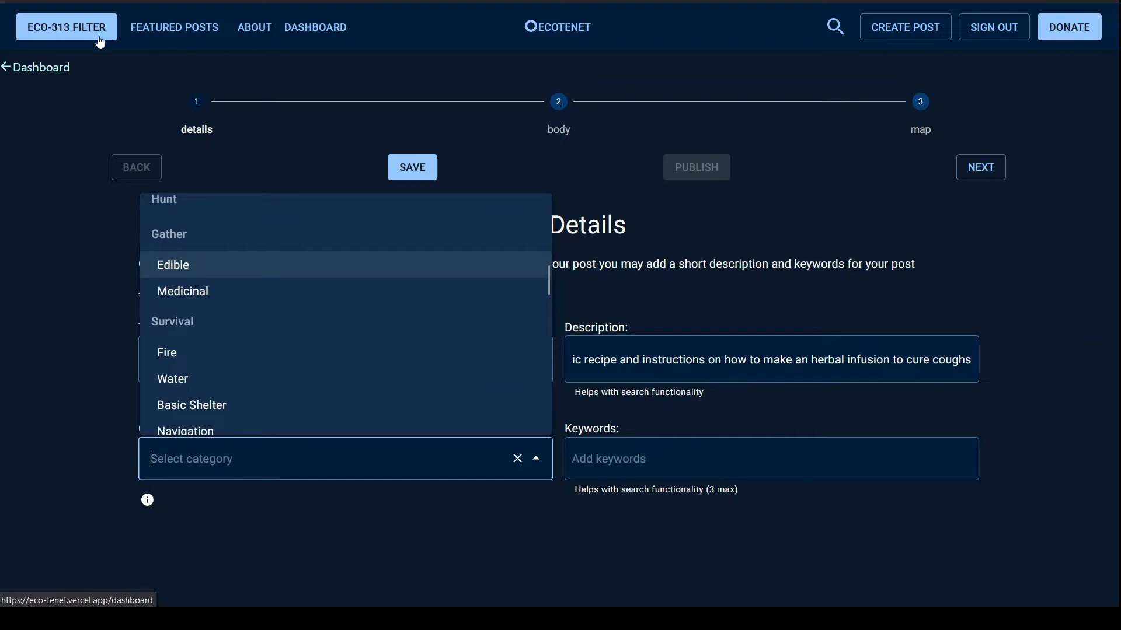
{"action": "left_click", "coordinate": [66, 27]}
{"action": "scroll", "coordinate": [163, 397], "scroll_direction": "down", "scroll_amount": 5}
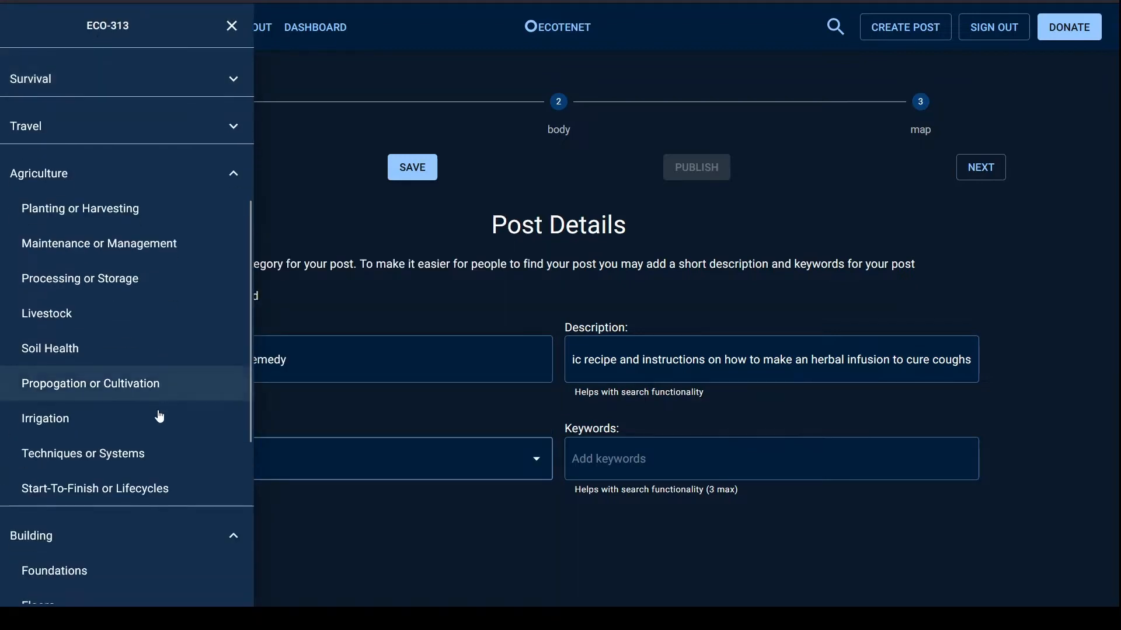
{"action": "scroll", "coordinate": [192, 374], "scroll_direction": "up", "scroll_amount": 2}
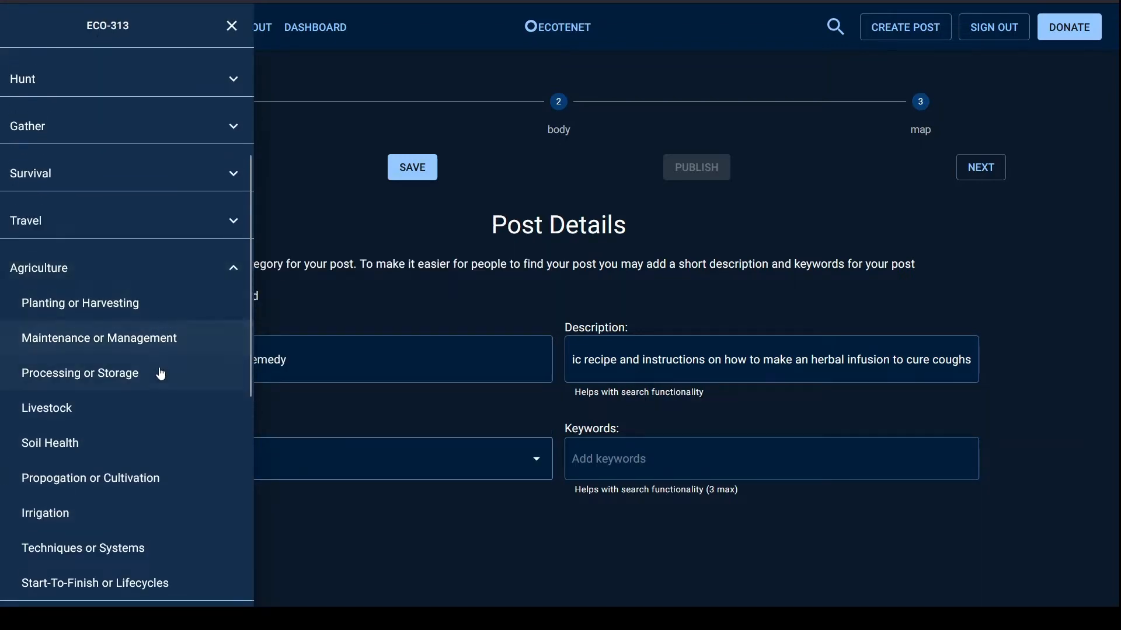
{"action": "scroll", "coordinate": [187, 362], "scroll_direction": "down", "scroll_amount": 3}
{"action": "scroll", "coordinate": [188, 341], "scroll_direction": "up", "scroll_amount": 3}
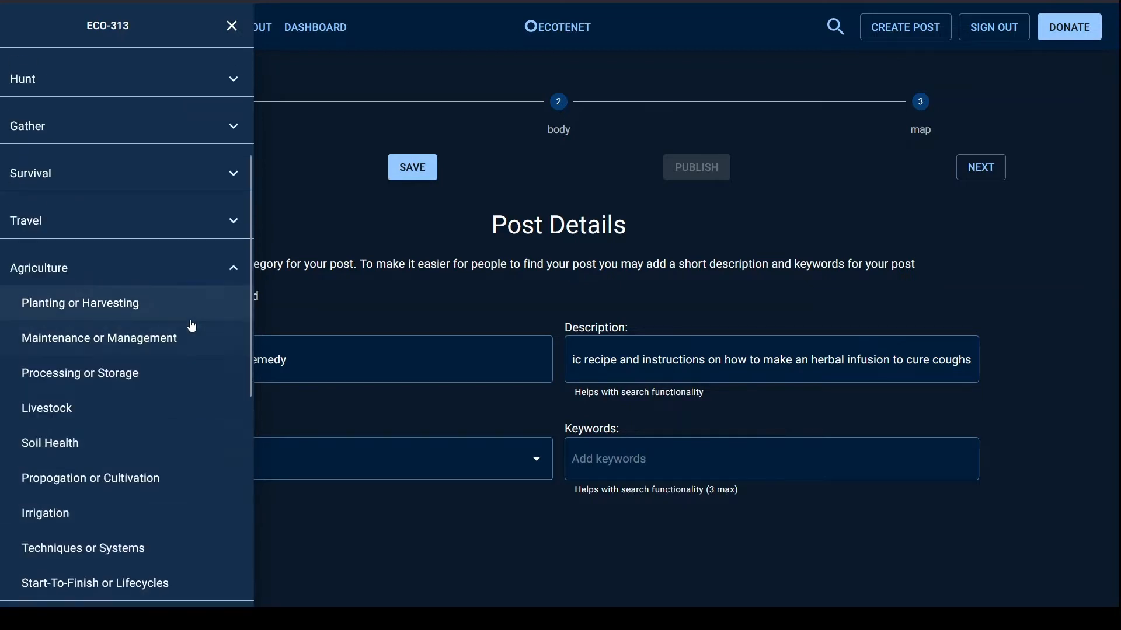
{"action": "left_click", "coordinate": [197, 281]}
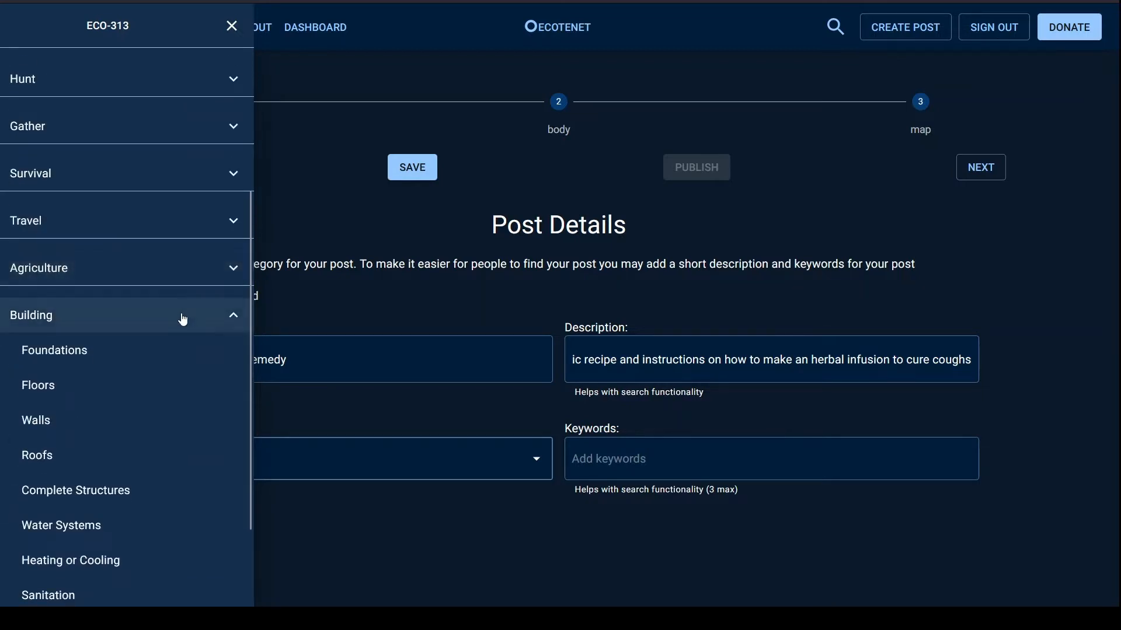
{"action": "scroll", "coordinate": [178, 274], "scroll_direction": "down", "scroll_amount": 2}
{"action": "left_click", "coordinate": [170, 236]}
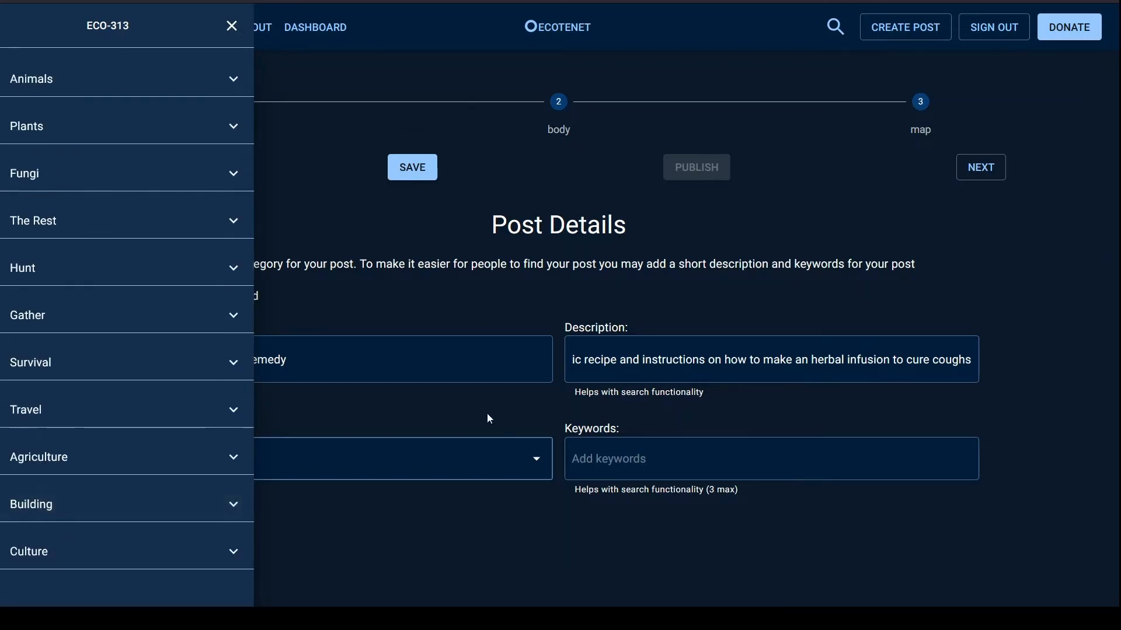
{"action": "left_click", "coordinate": [232, 25]}
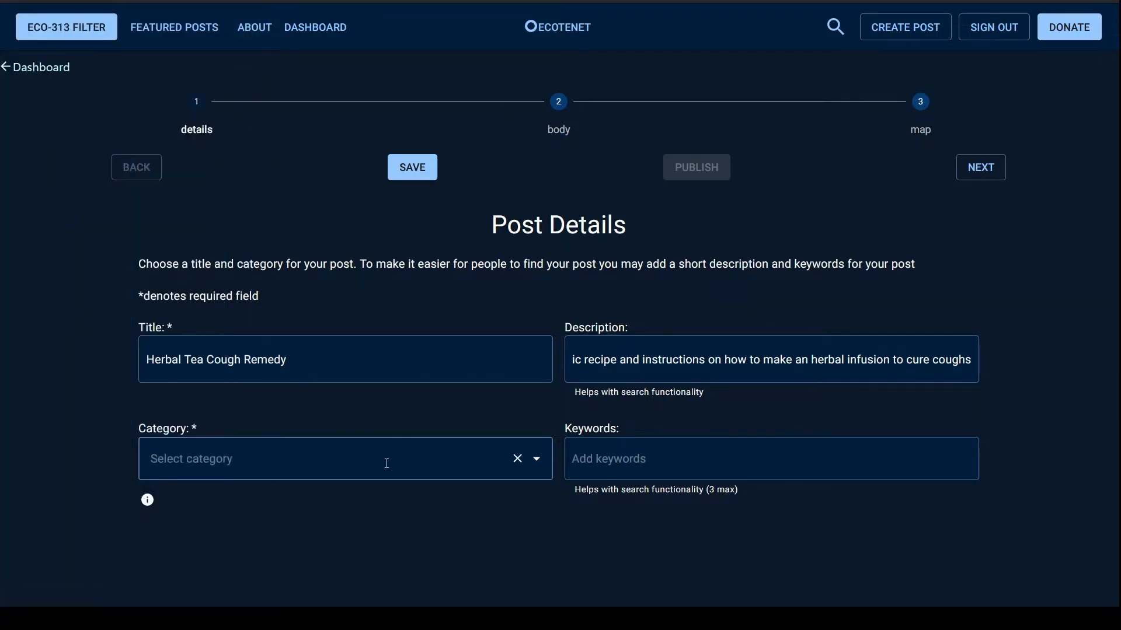
Set the post's category to Medicinal from the Gather group
{"action": "left_click", "coordinate": [388, 460]}
{"action": "scroll", "coordinate": [368, 270], "scroll_direction": "down", "scroll_amount": 5}
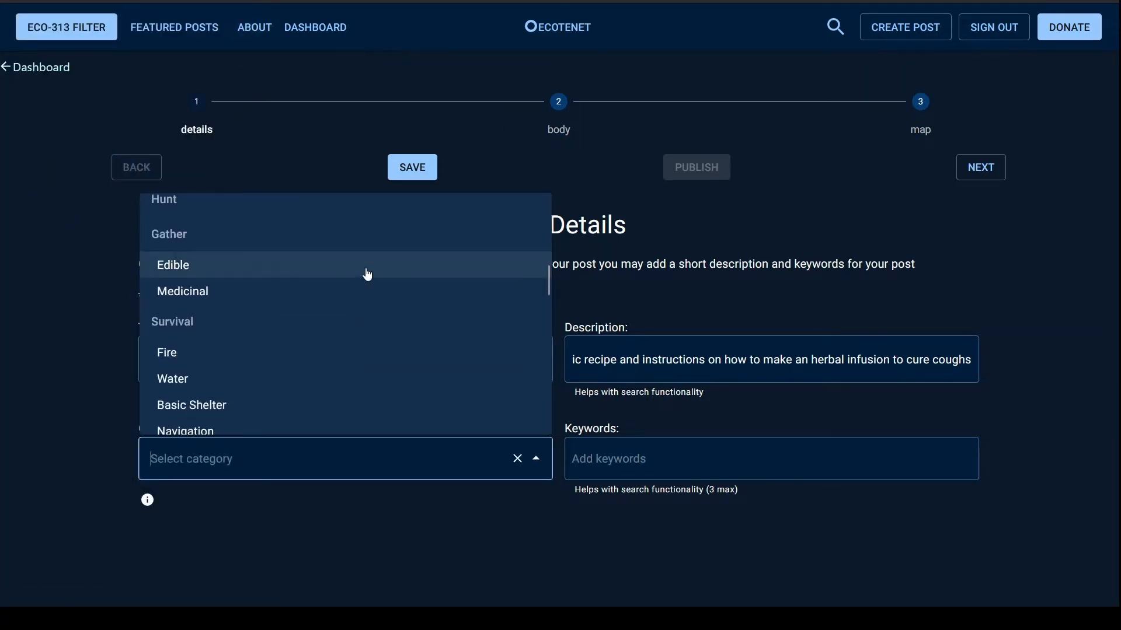
{"action": "left_click", "coordinate": [249, 293]}
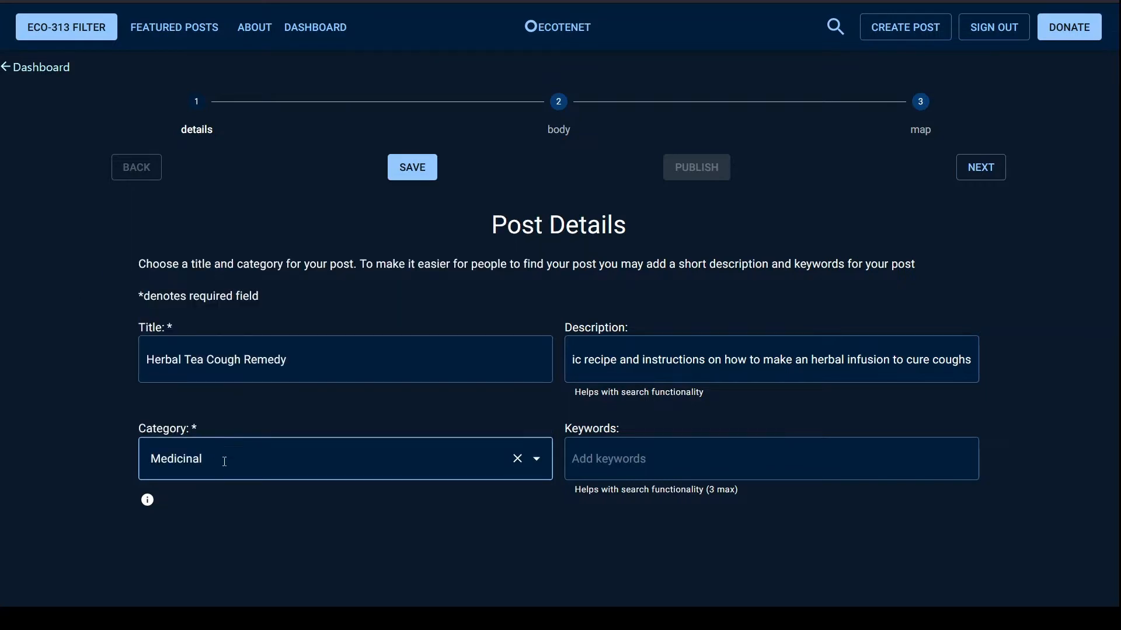
Examine the Category Breakdown page explaining each post category, and return to the post details
{"action": "left_click", "coordinate": [148, 500]}
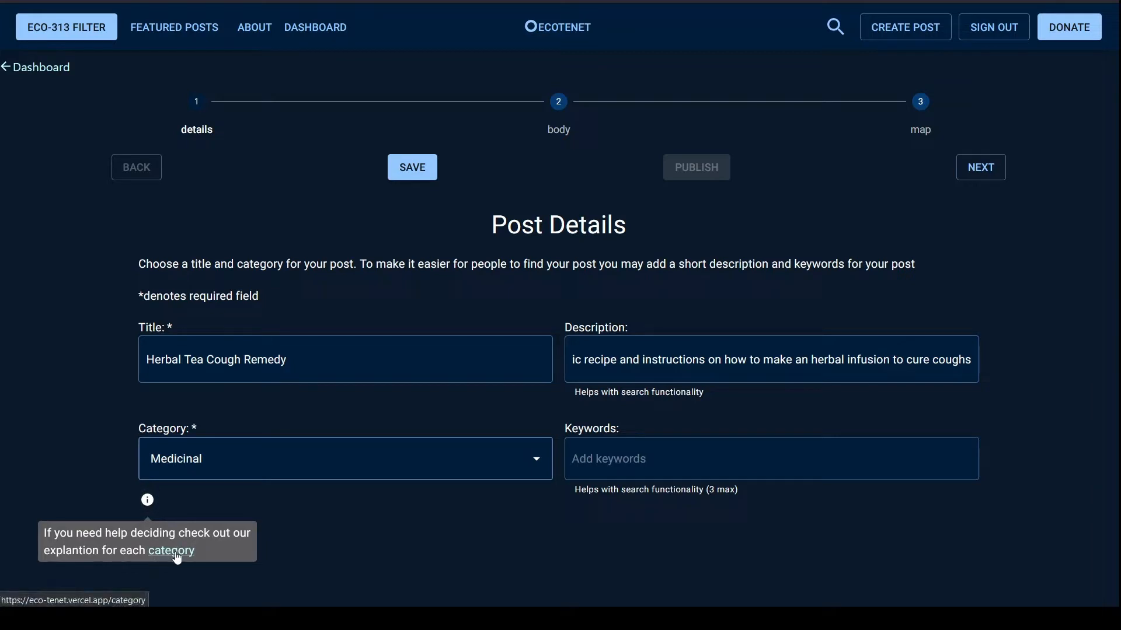
{"action": "key", "text": "ctrl+Tab"}
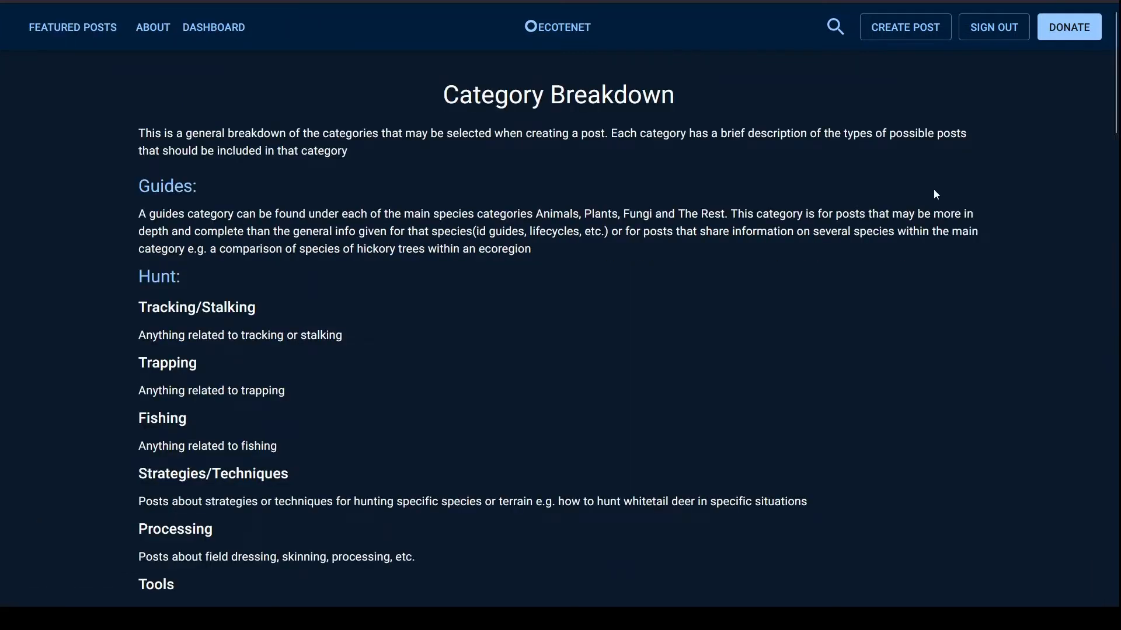
{"action": "scroll", "coordinate": [831, 259], "scroll_direction": "down", "scroll_amount": 3}
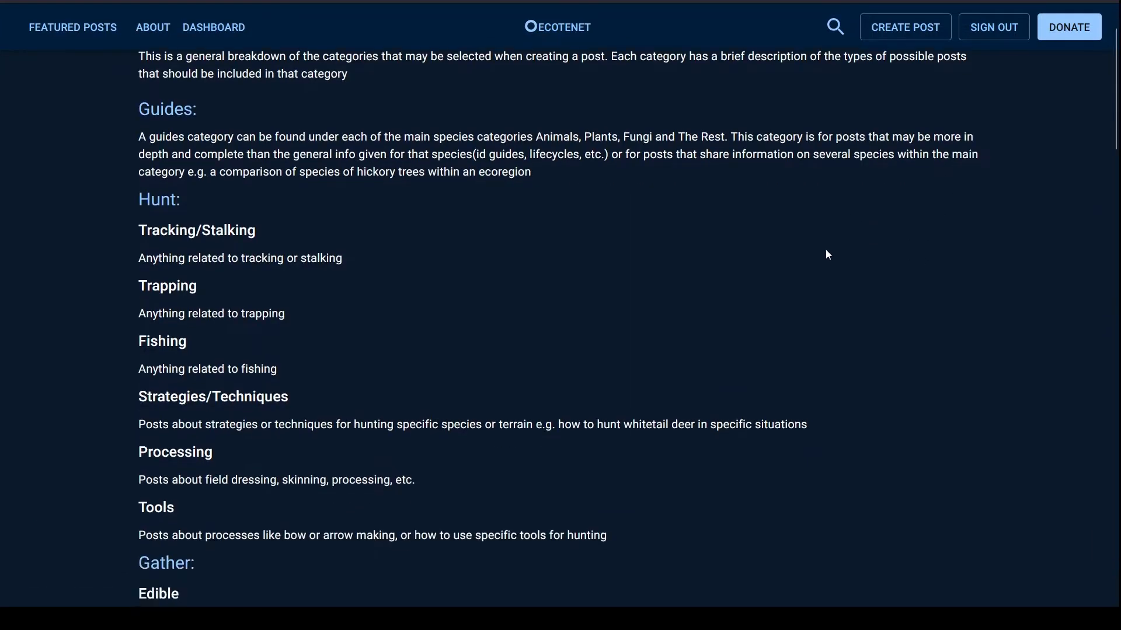
{"action": "scroll", "coordinate": [852, 239], "scroll_direction": "down", "scroll_amount": 8}
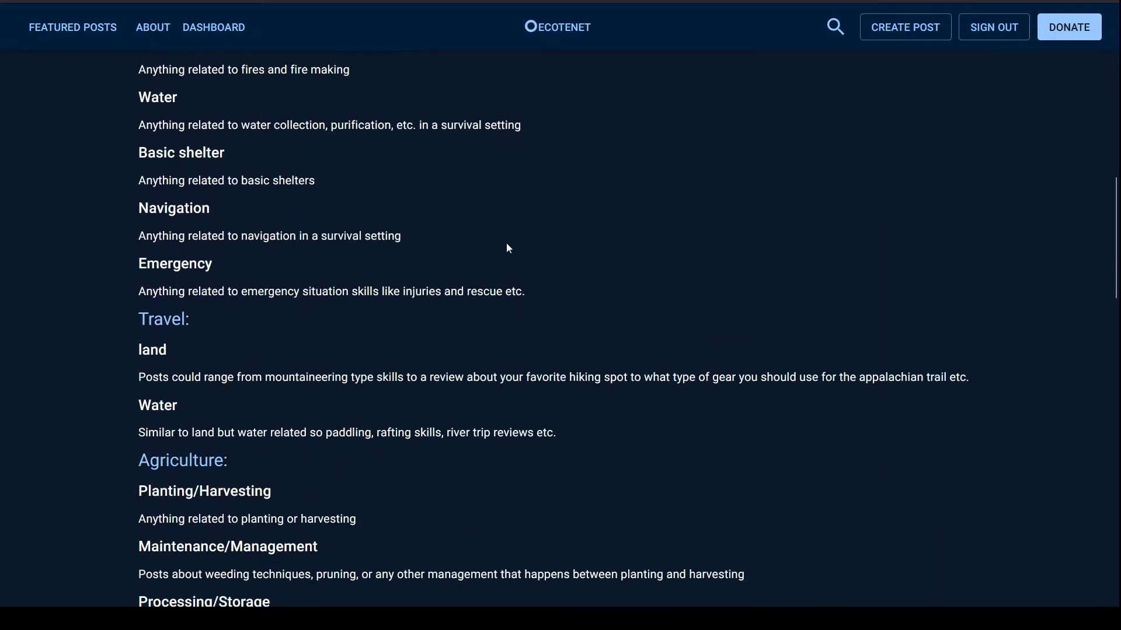
{"action": "scroll", "coordinate": [508, 248], "scroll_direction": "down", "scroll_amount": 5}
{"action": "scroll", "coordinate": [540, 243], "scroll_direction": "up", "scroll_amount": 8}
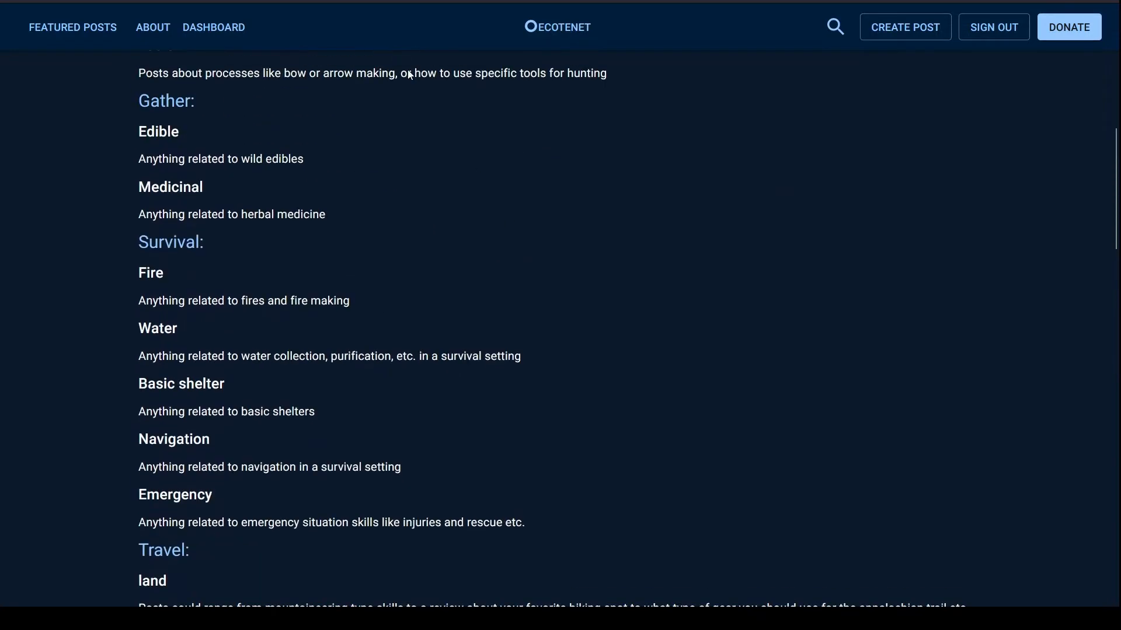
{"action": "left_click", "coordinate": [362, 2]}
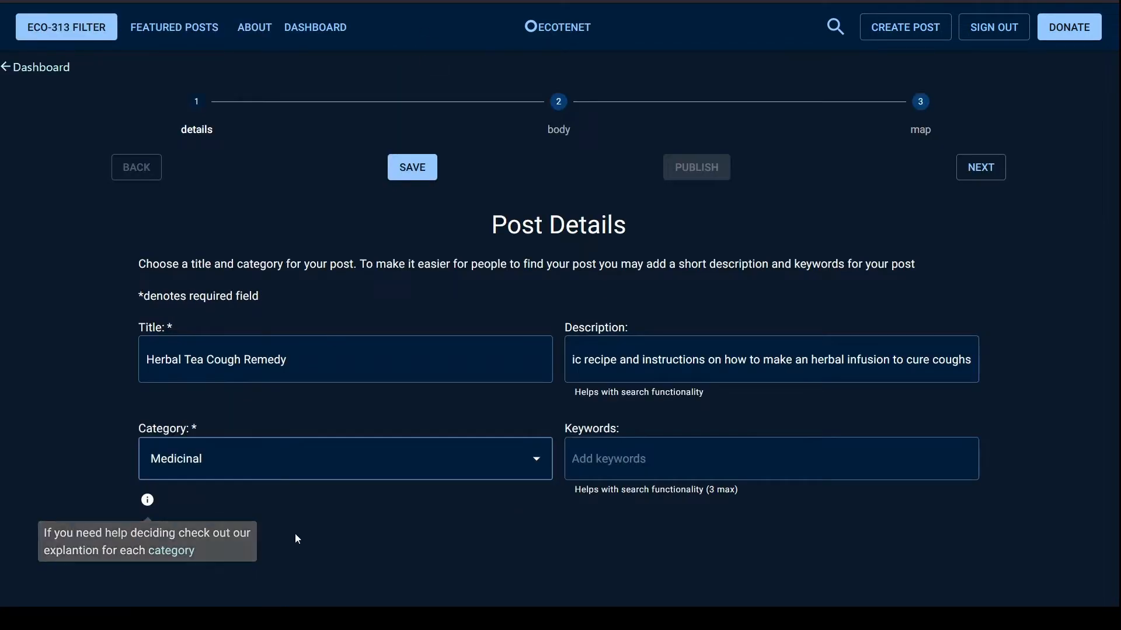
Try adding the keywords "colt's foot" and "herbal infusions" to the post, and remove both again
{"action": "left_click", "coordinate": [680, 462]}
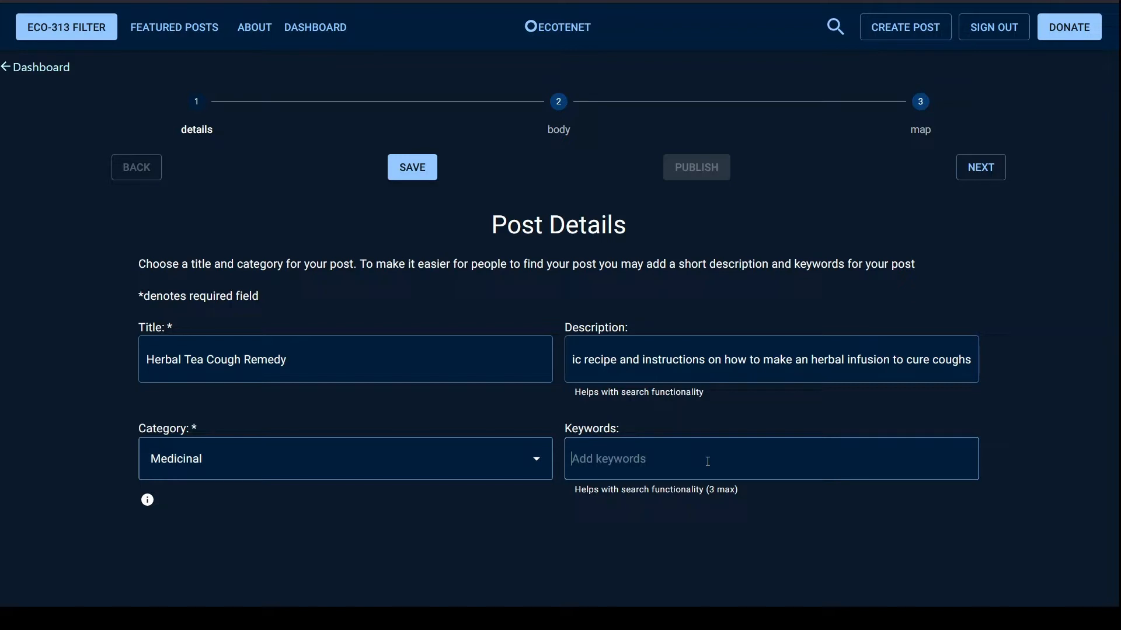
{"action": "type", "text": "colt's foo"}
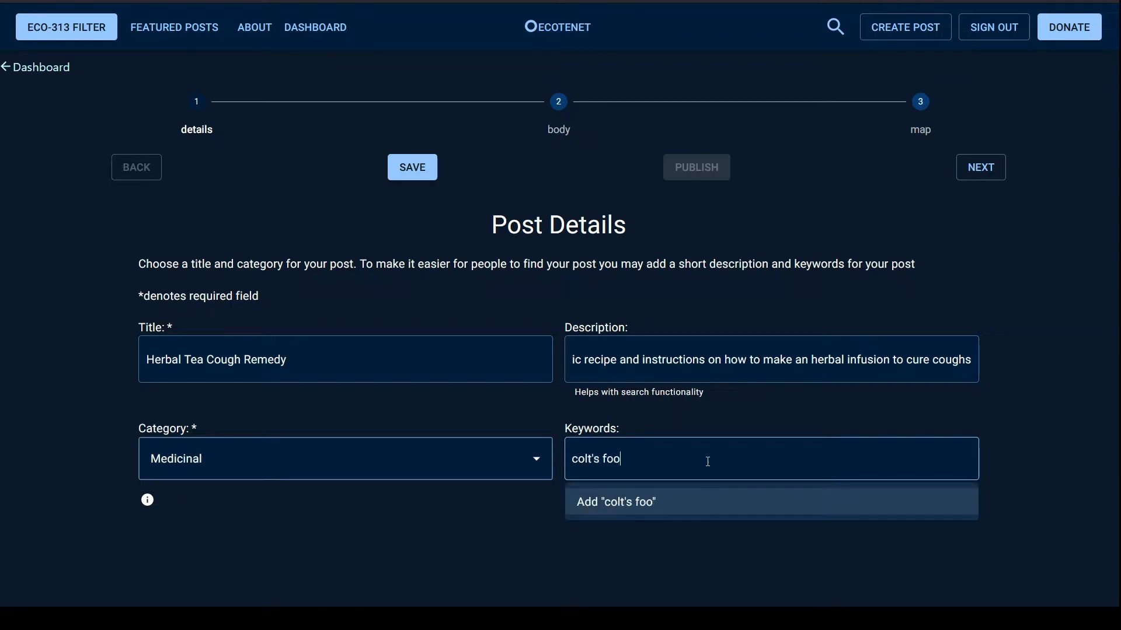
{"action": "type", "text": "t"}
{"action": "key", "text": "Return"}
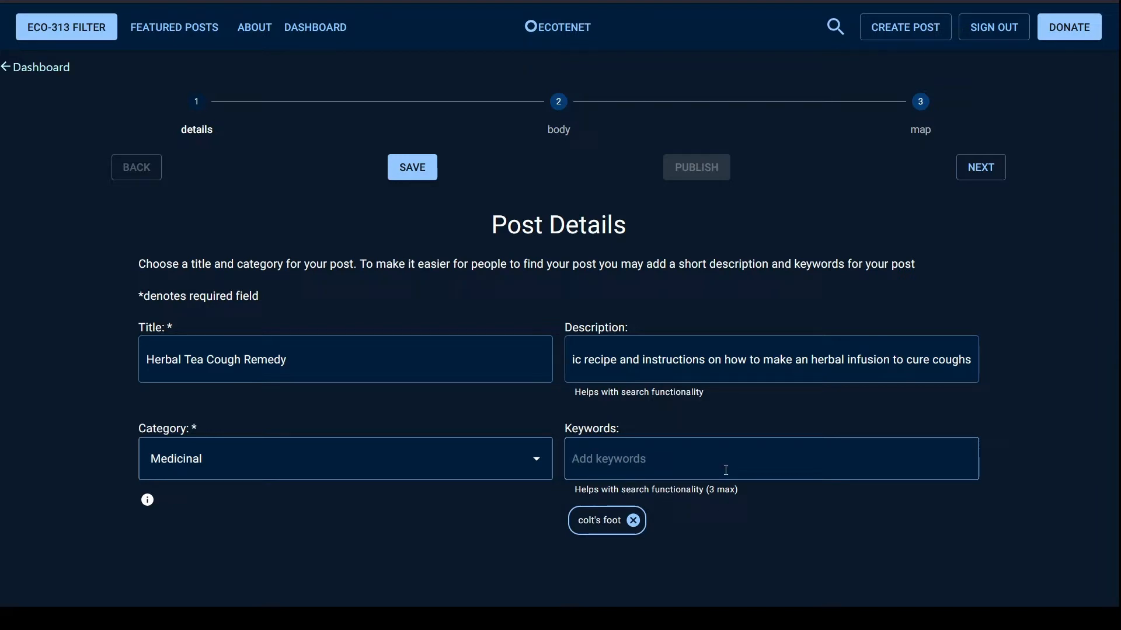
{"action": "type", "text": "herbal in"}
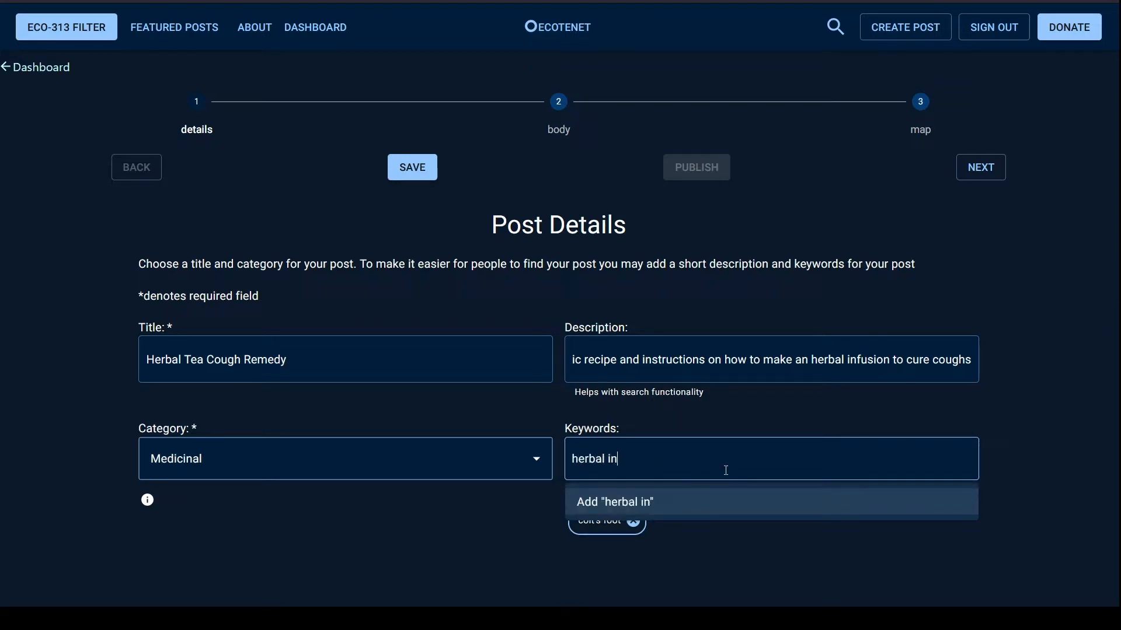
{"action": "type", "text": "fusions"}
{"action": "key", "text": "Return"}
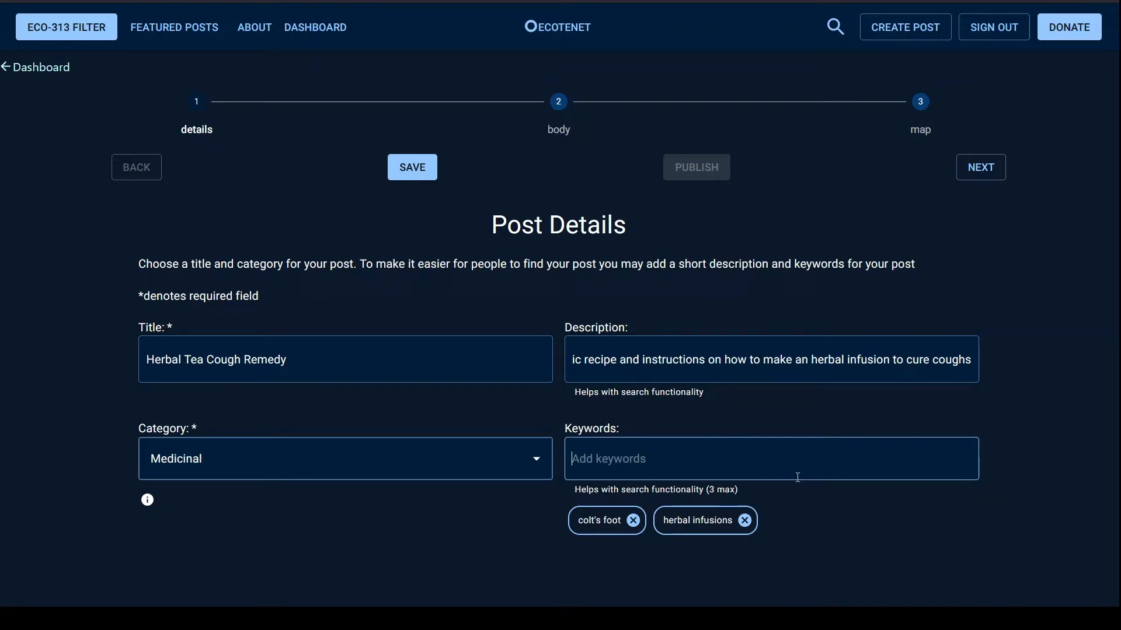
{"action": "left_click", "coordinate": [745, 520]}
{"action": "left_click", "coordinate": [633, 520]}
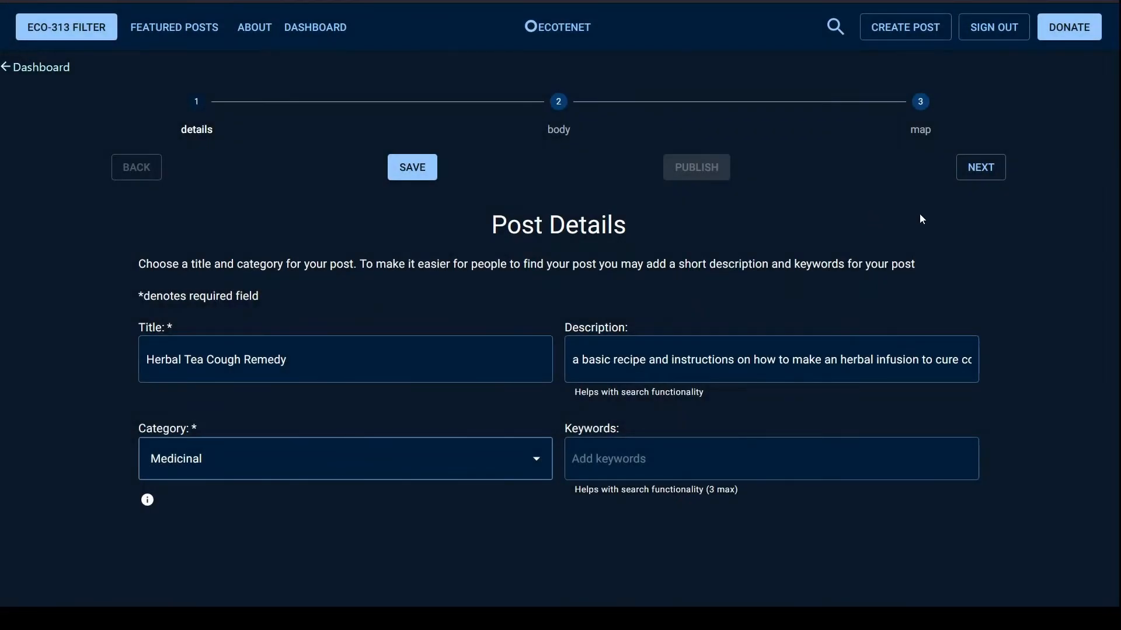
Go on to the post body stage and look over its instructions and the empty editor area
{"action": "left_click", "coordinate": [981, 170]}
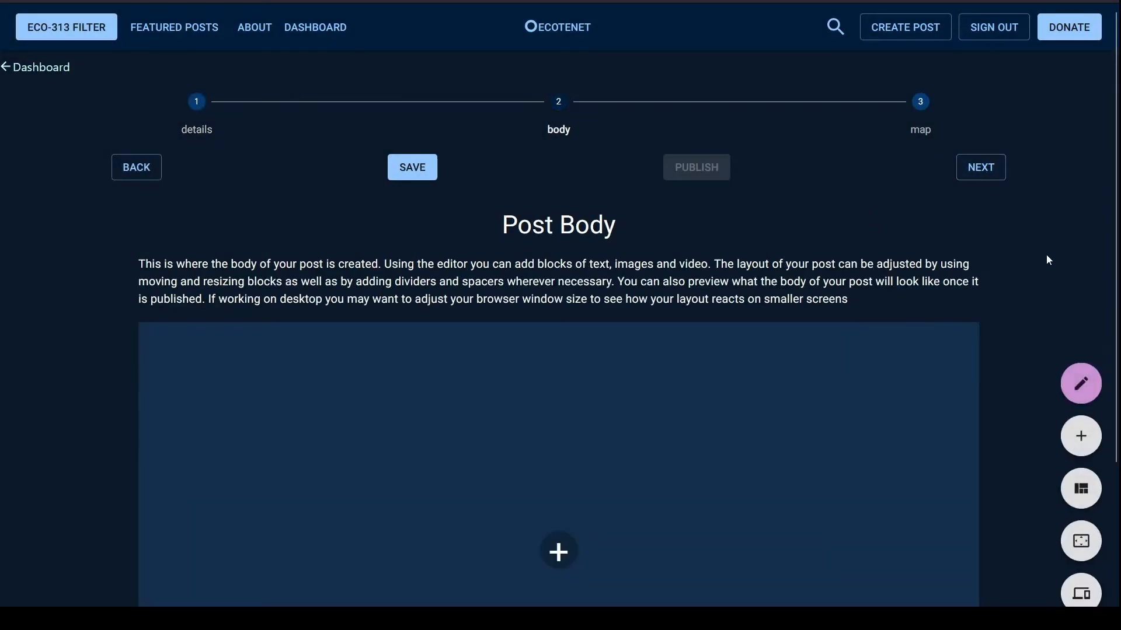
{"action": "scroll", "coordinate": [1025, 273], "scroll_direction": "down", "scroll_amount": 3}
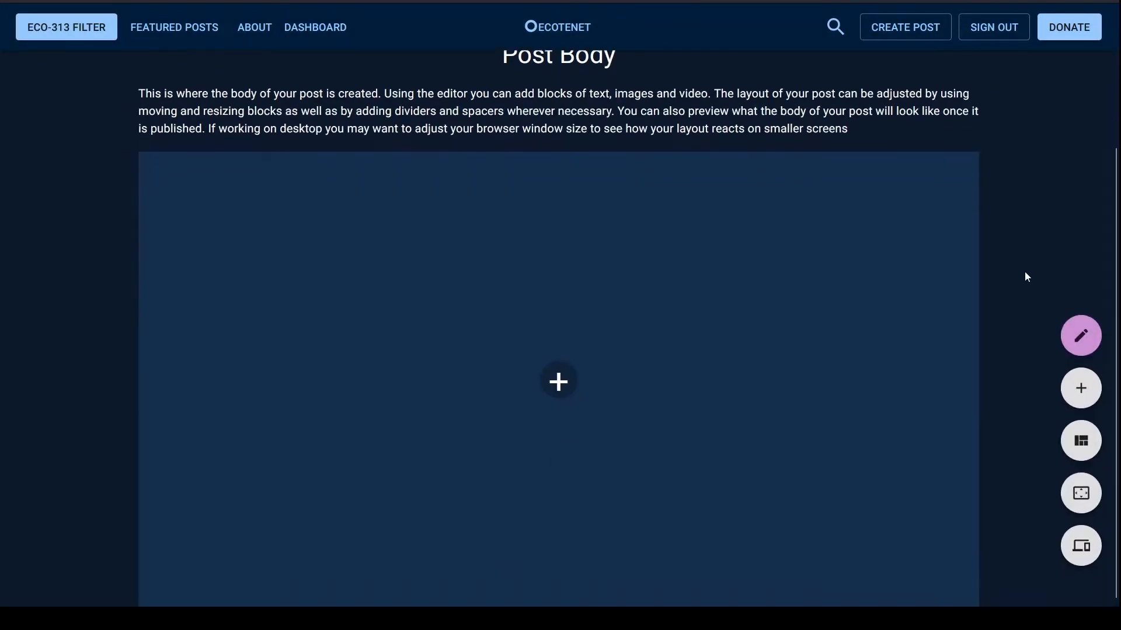
{"action": "scroll", "coordinate": [1027, 277], "scroll_direction": "up", "scroll_amount": 3}
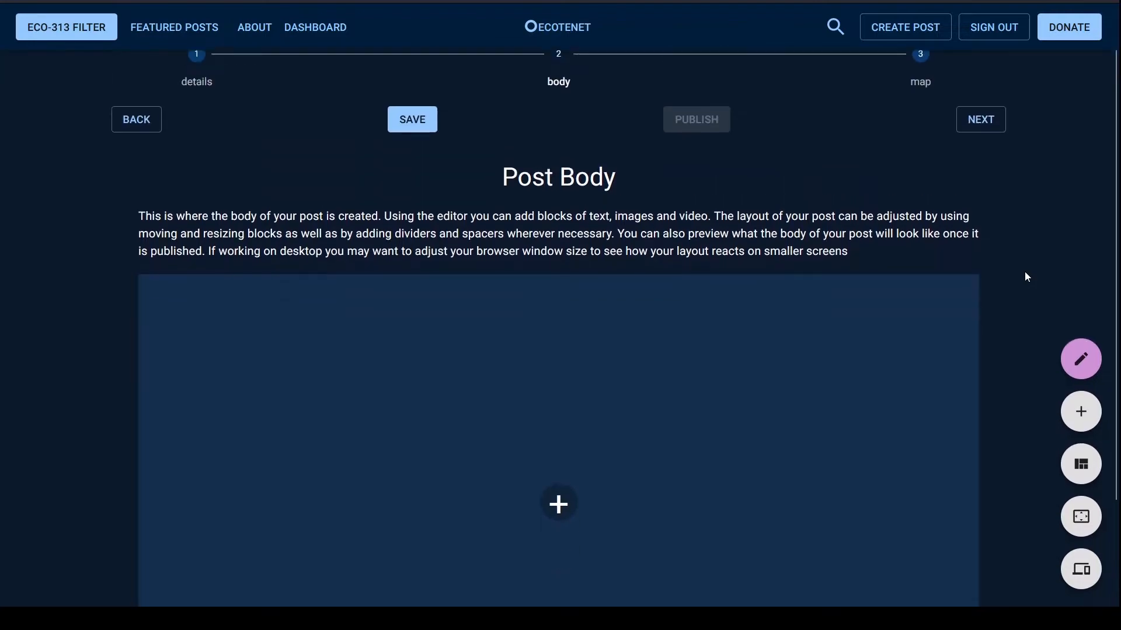
{"action": "scroll", "coordinate": [1027, 276], "scroll_direction": "down", "scroll_amount": 3}
{"action": "scroll", "coordinate": [1025, 276], "scroll_direction": "up", "scroll_amount": 3}
{"action": "scroll", "coordinate": [1025, 276], "scroll_direction": "down", "scroll_amount": 3}
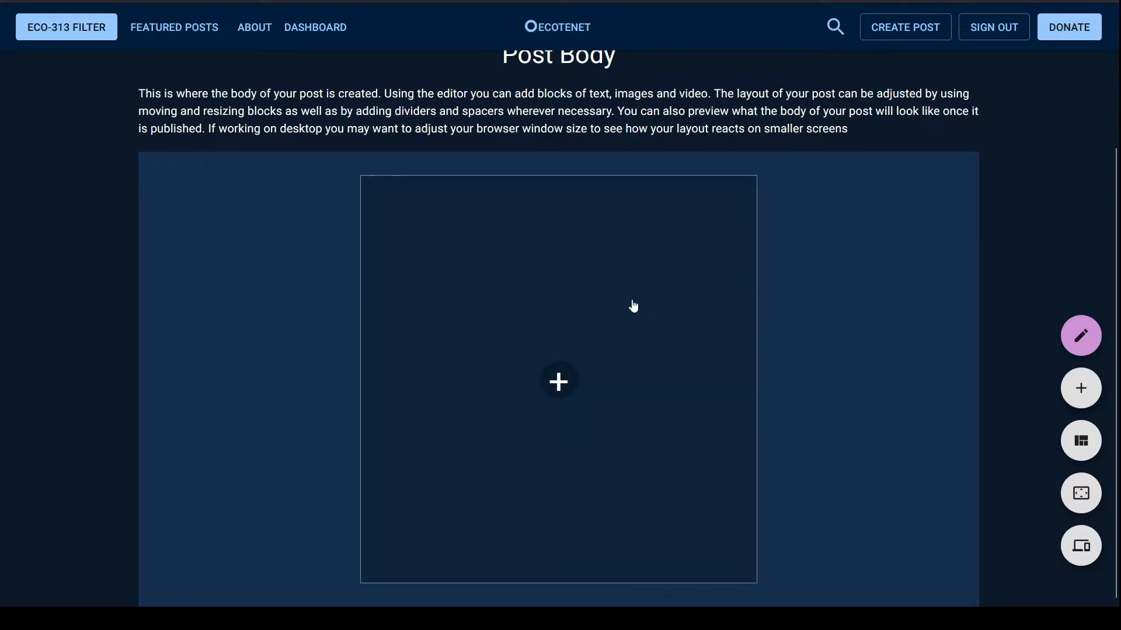
Add a text block to the post body and fill it with two Lorem ipsum paragraphs
{"action": "left_click", "coordinate": [597, 309]}
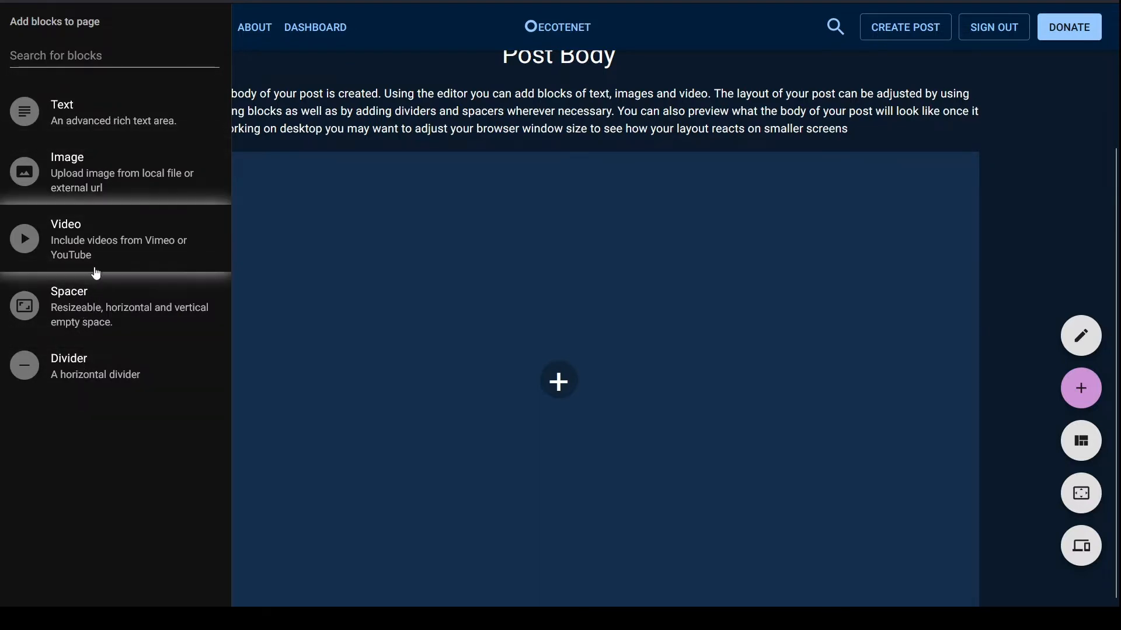
{"action": "left_click", "coordinate": [121, 115]}
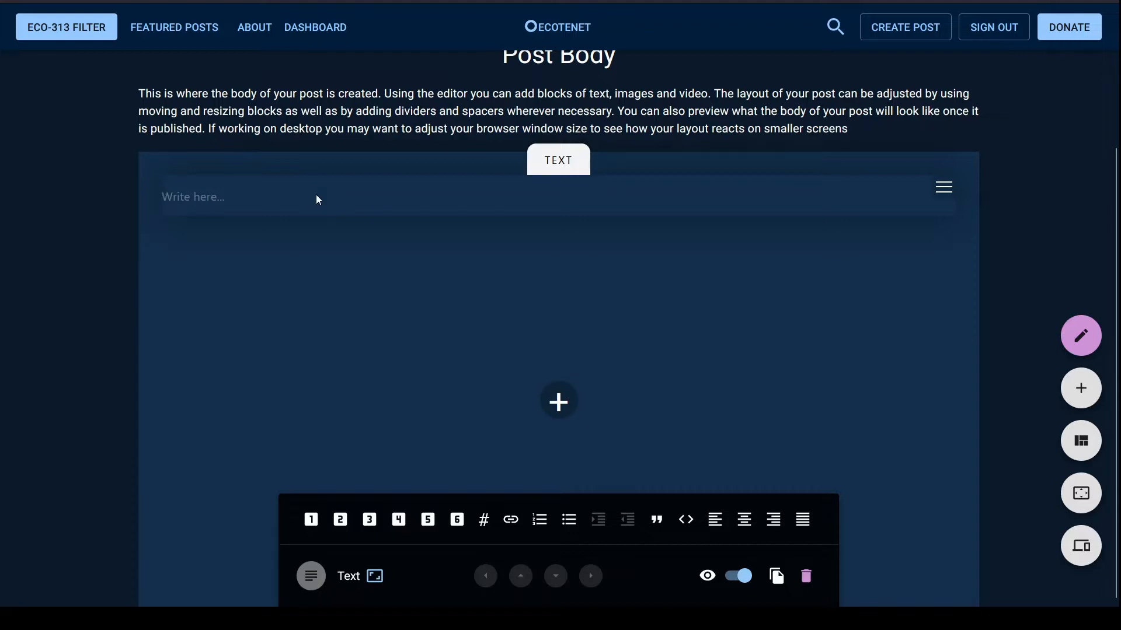
{"action": "type", "text": "Lorem ipsum dolor sit amet, consectetur adipiscing elit, sed do eiusmod tempor incididunt ut labore et dolore magna aliqua. Ut enim ad minim veniam, quis nostrud exercitation ullamco laboris nisi ut aliquip ex ea commodo consequat. Duis aute irure dolor in reprehenderit in voluptate velit esse cillum dolore eu fugiat nulla pariatur. Excepteur sint occaecat cupidatat non proident, sunt in culpa qui officia deserunt mollit anim id est laborum."}
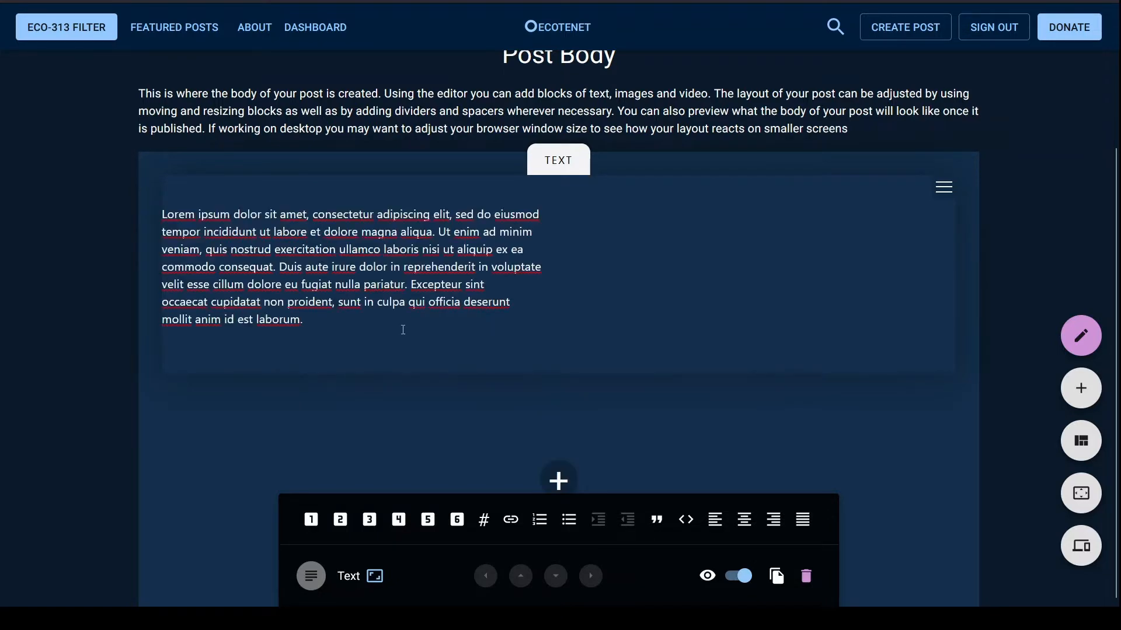
{"action": "type", "text": "Lorem ipsum dolor sit amet, consectetur adipiscing elit, sed do eiusmod tempor incididunt ut labore et dolore magna aliqua. Ut enim ad minim veniam, quis nostrud exercitation ullamco laboris nisi ut aliquip ex ea commodo consequat. Duis aute irure dolor in reprehenderit in voluptate velit esse cillum dolore eu fugiat nulla pariatur. Excepteur sint occaecat cupidatat non proident, sunt in culpa qui officia deserunt mollit anim id est laborum."}
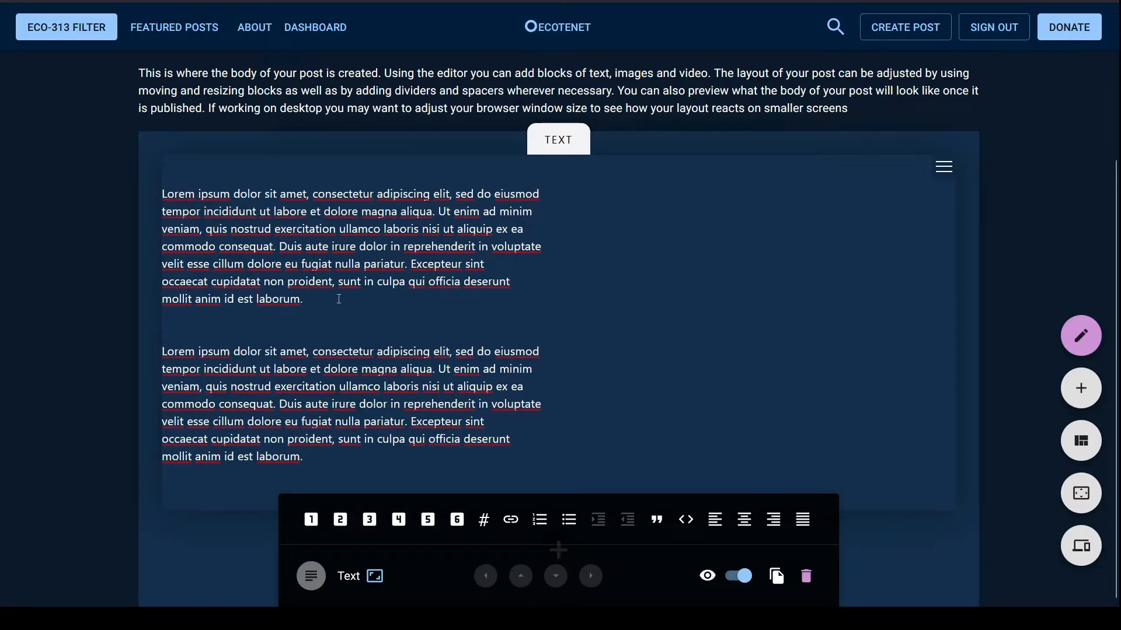
Try heading levels 1 through 5 on the Lorem ipsum text
{"action": "left_click", "coordinate": [310, 518]}
{"action": "left_click", "coordinate": [340, 519]}
{"action": "left_click", "coordinate": [370, 520]}
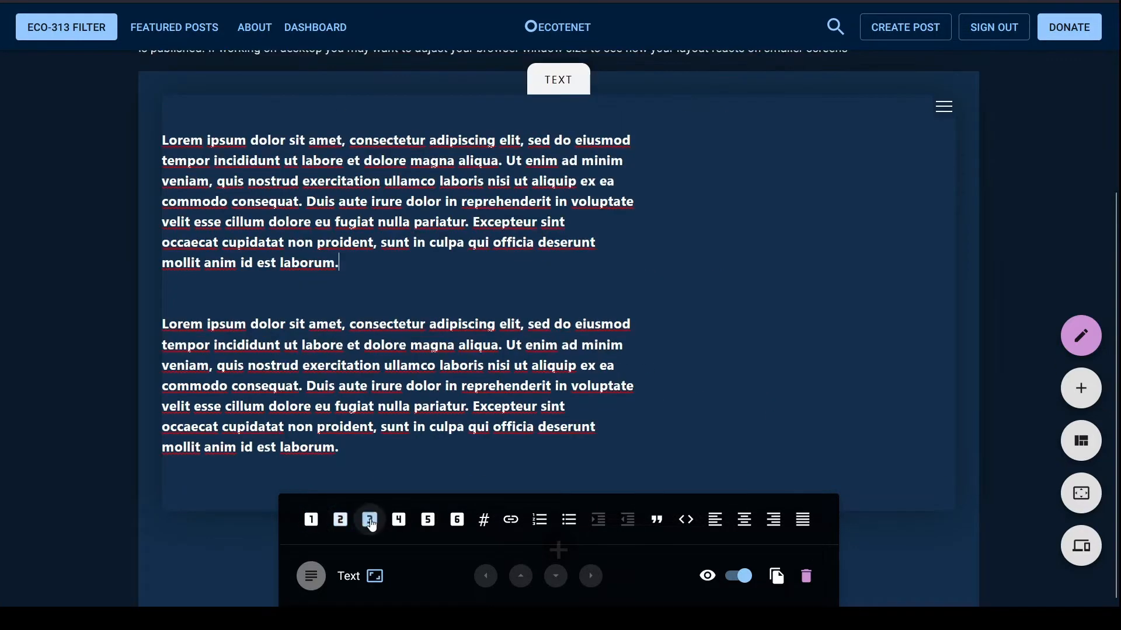
{"action": "left_click", "coordinate": [397, 521]}
{"action": "left_click", "coordinate": [428, 520]}
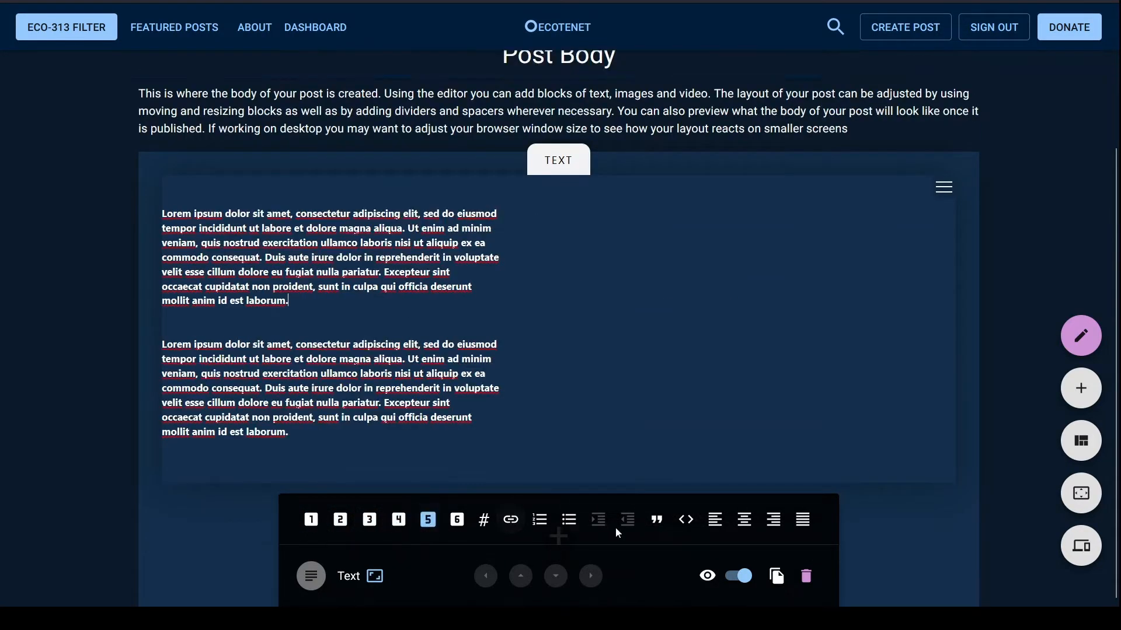
Try centred, right and justified alignment on the text, return it to left alignment and remove the heading 5 style
{"action": "left_click", "coordinate": [717, 524]}
{"action": "left_click", "coordinate": [744, 523]}
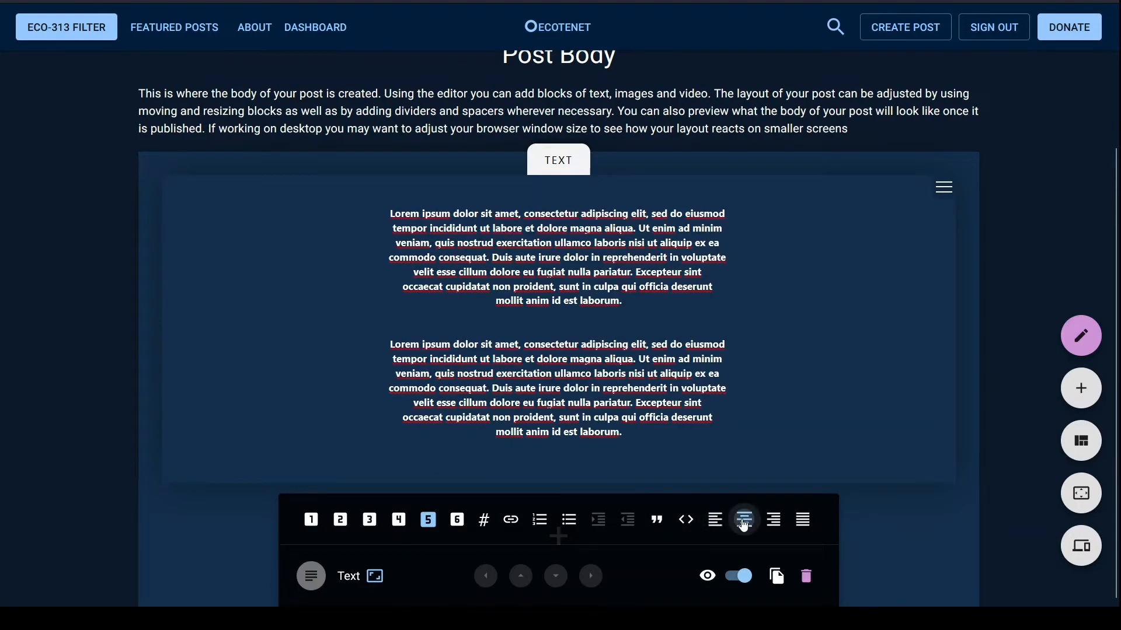
{"action": "left_click", "coordinate": [769, 526]}
{"action": "left_click", "coordinate": [802, 525]}
{"action": "left_click", "coordinate": [725, 529]}
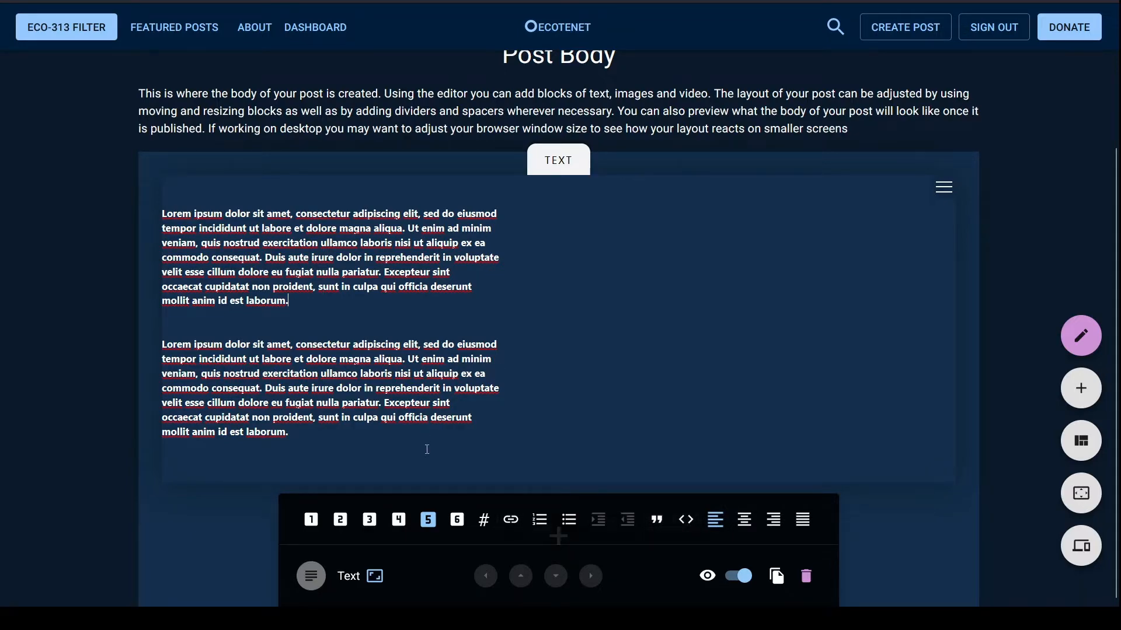
{"action": "left_click", "coordinate": [428, 519]}
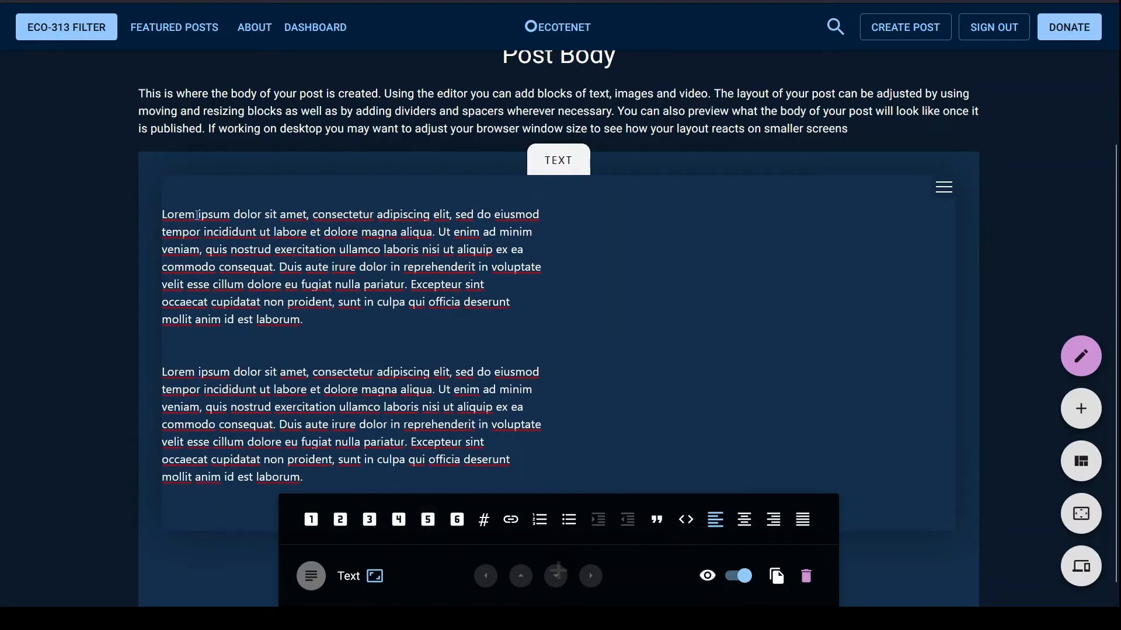
Try bold and underline on the words after "Lorem ipsum" in the first paragraph, switching each off again
{"action": "left_click_drag", "start_coordinate": [233, 214], "coordinate": [271, 216]}
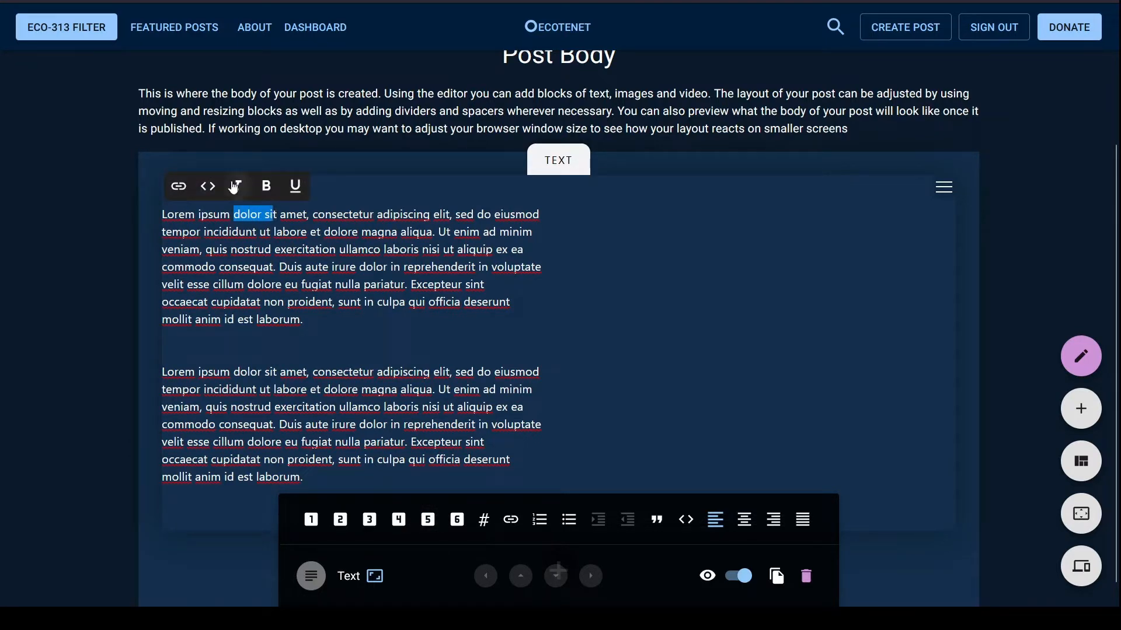
{"action": "left_click", "coordinate": [266, 185]}
{"action": "left_click", "coordinate": [266, 185]}
{"action": "left_click", "coordinate": [298, 188]}
{"action": "left_click", "coordinate": [299, 189]}
{"action": "left_click", "coordinate": [368, 192]}
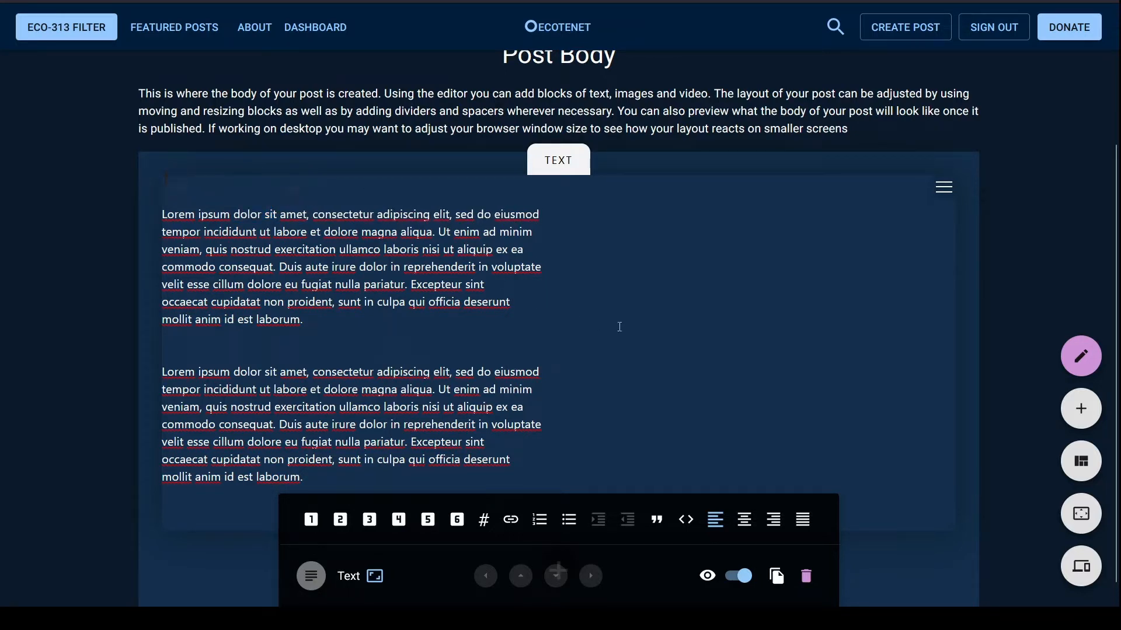
{"action": "left_click", "coordinate": [620, 327]}
Add an image block below the text block and upload the green leaf photo into it
{"action": "scroll", "coordinate": [625, 304], "scroll_direction": "down", "scroll_amount": 1}
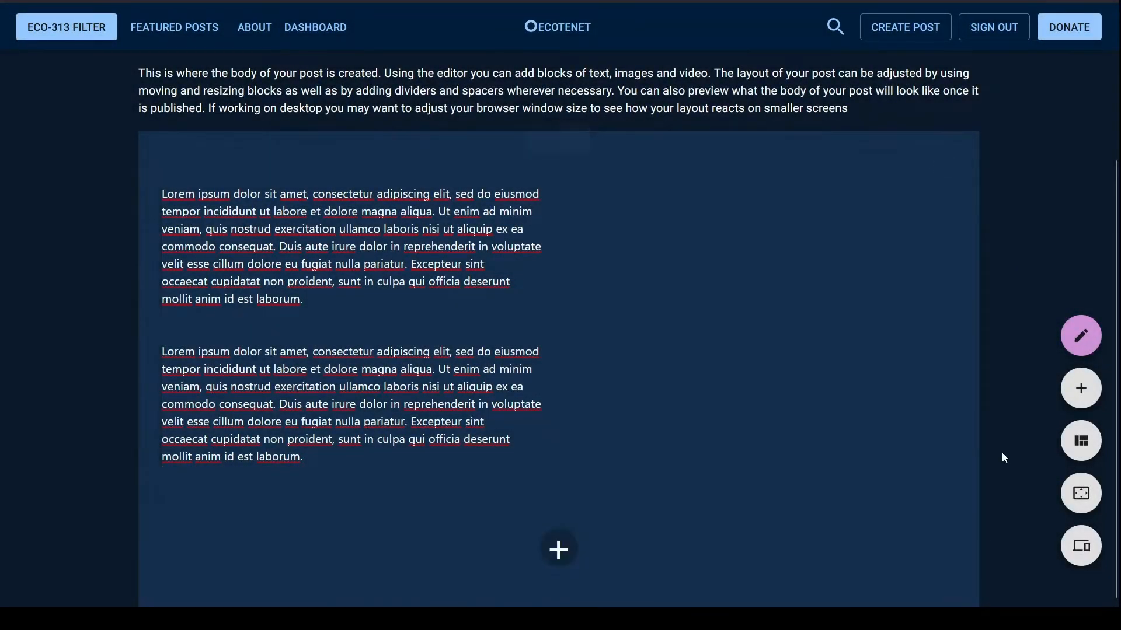
{"action": "left_click", "coordinate": [1075, 387]}
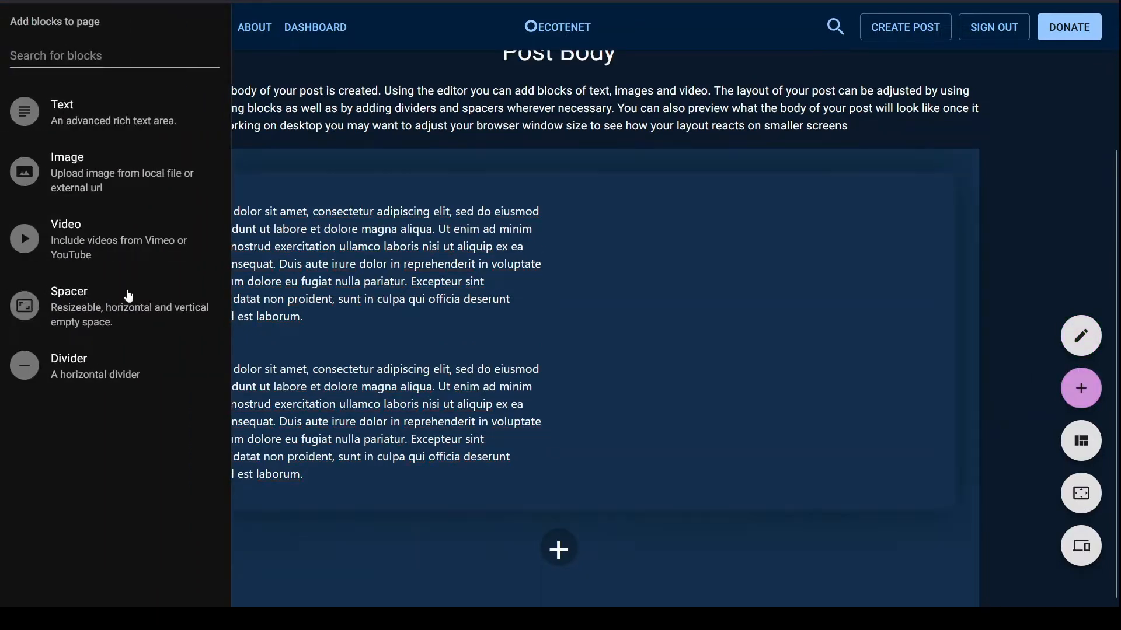
{"action": "left_click", "coordinate": [33, 178]}
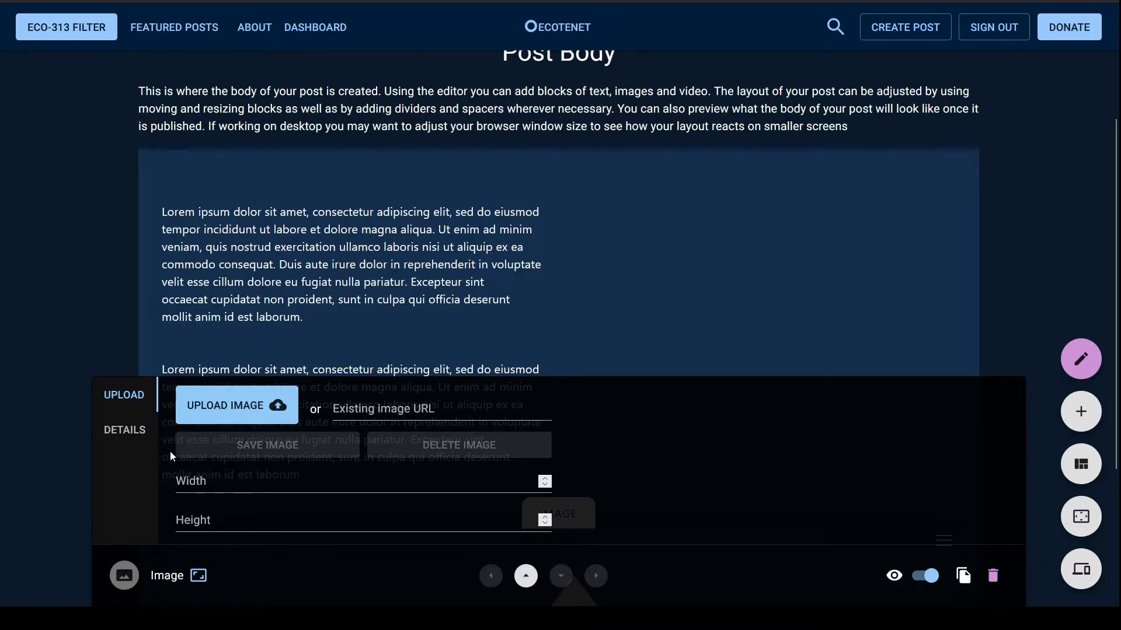
{"action": "left_click", "coordinate": [231, 424]}
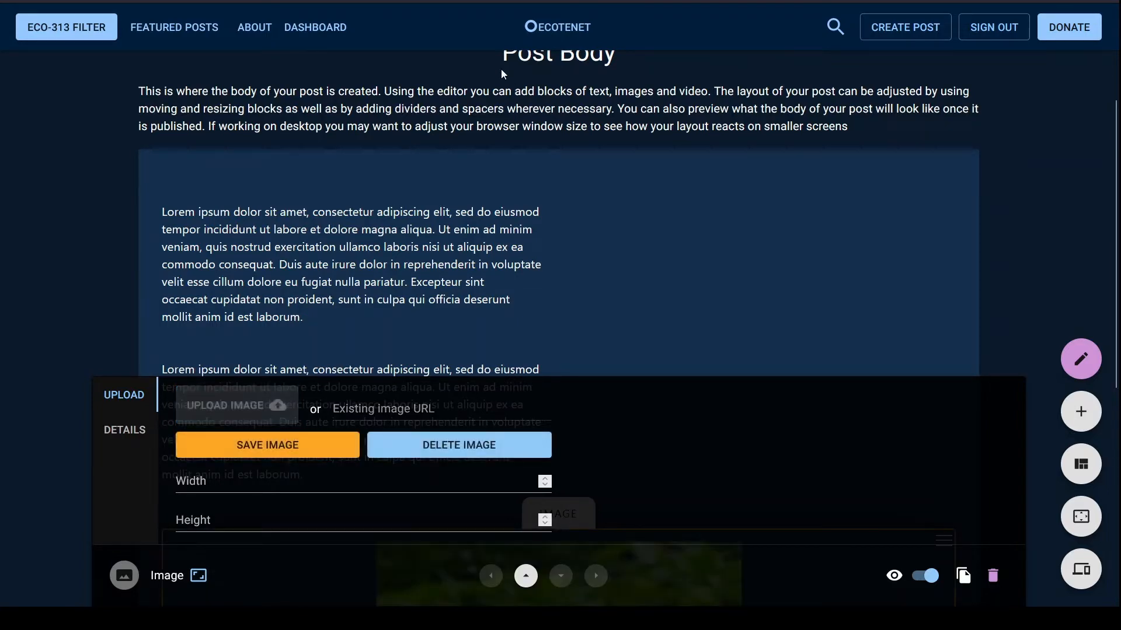
{"action": "scroll", "coordinate": [987, 238], "scroll_direction": "down", "scroll_amount": 7}
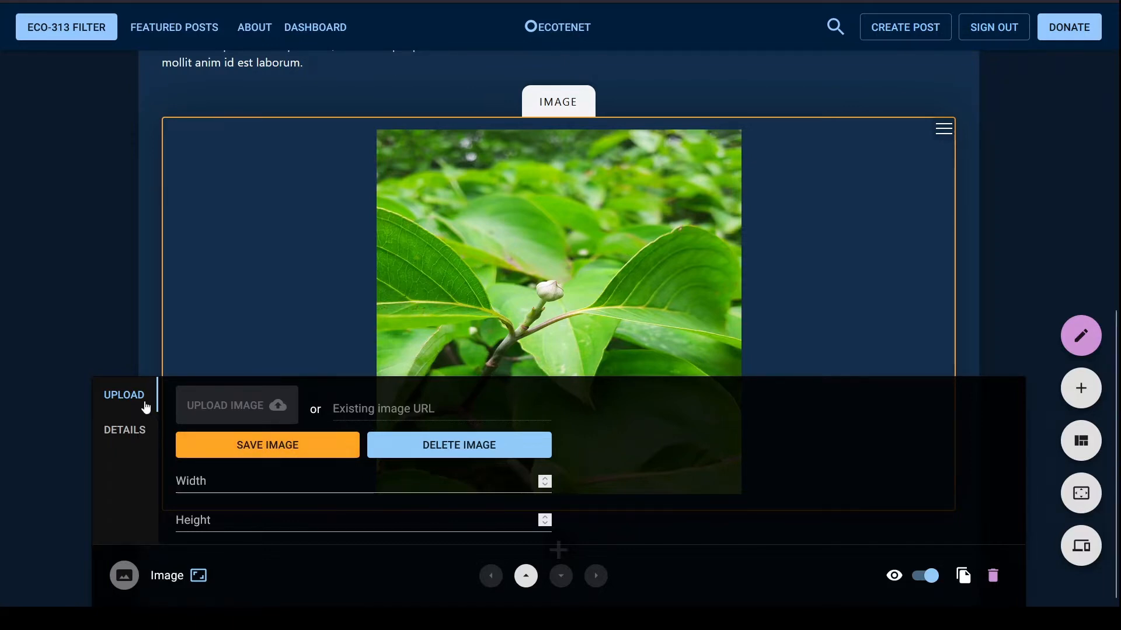
Set the uploaded leaf image's width to 200 and its height to 229, and close the image settings
{"action": "left_click", "coordinate": [142, 431]}
{"action": "left_click", "coordinate": [141, 429]}
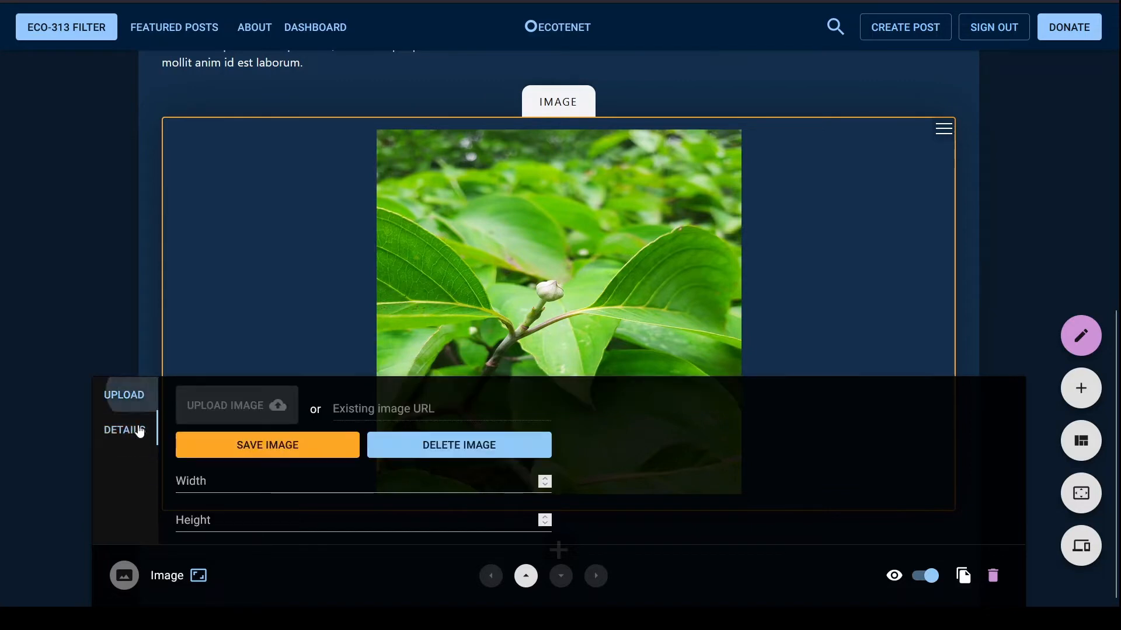
{"action": "left_click", "coordinate": [259, 483]}
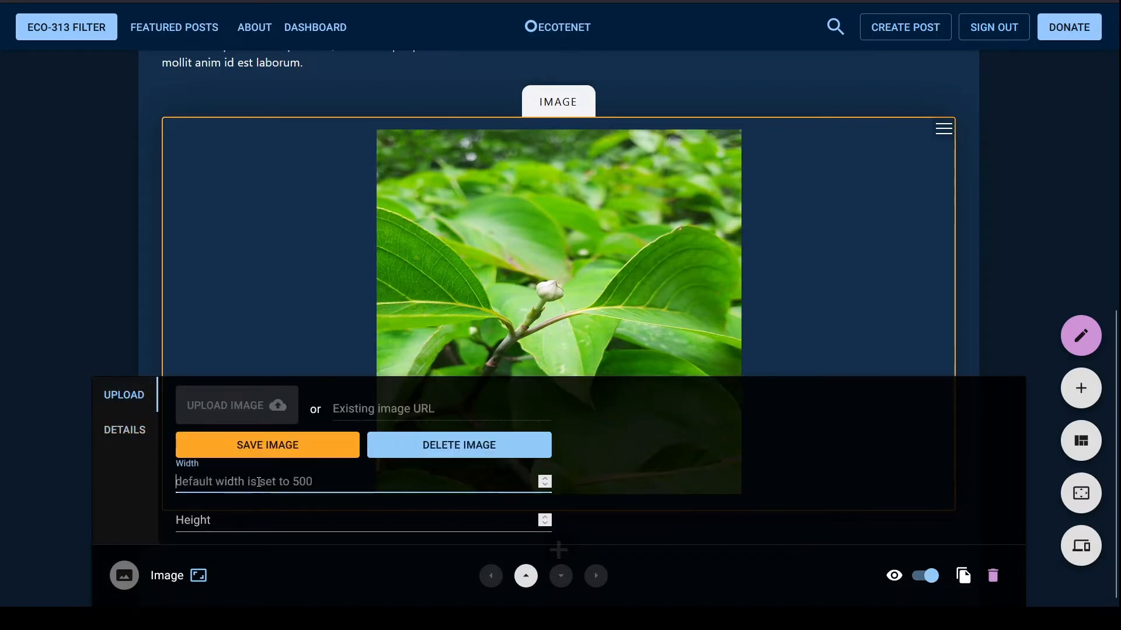
{"action": "type", "text": "4"}
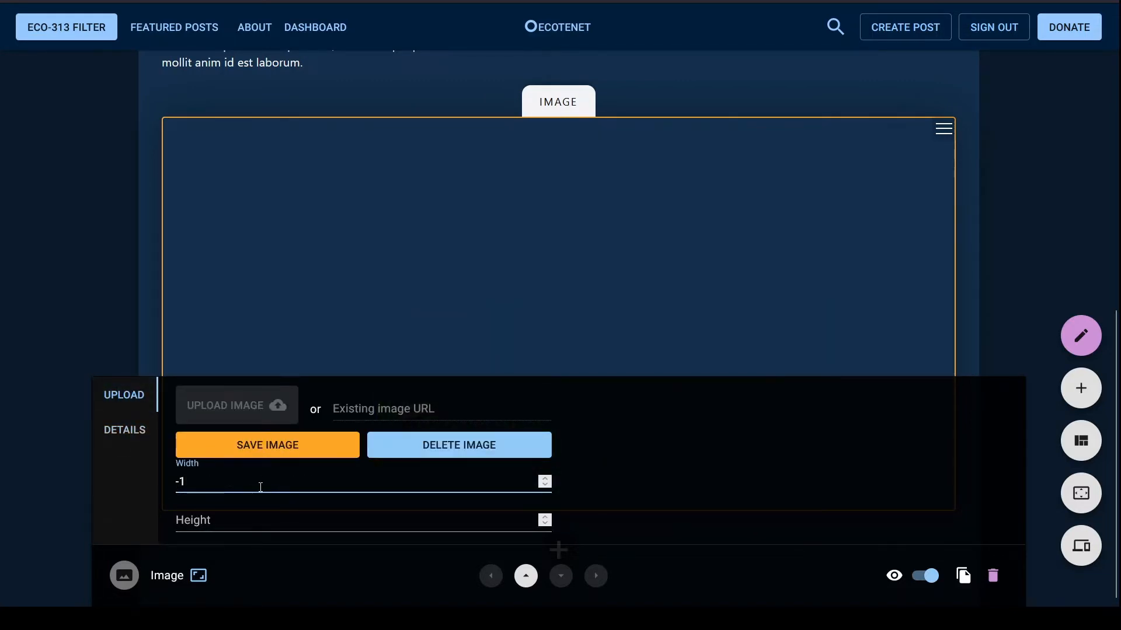
{"action": "key", "text": "BackSpace"}
{"action": "type", "text": "200"}
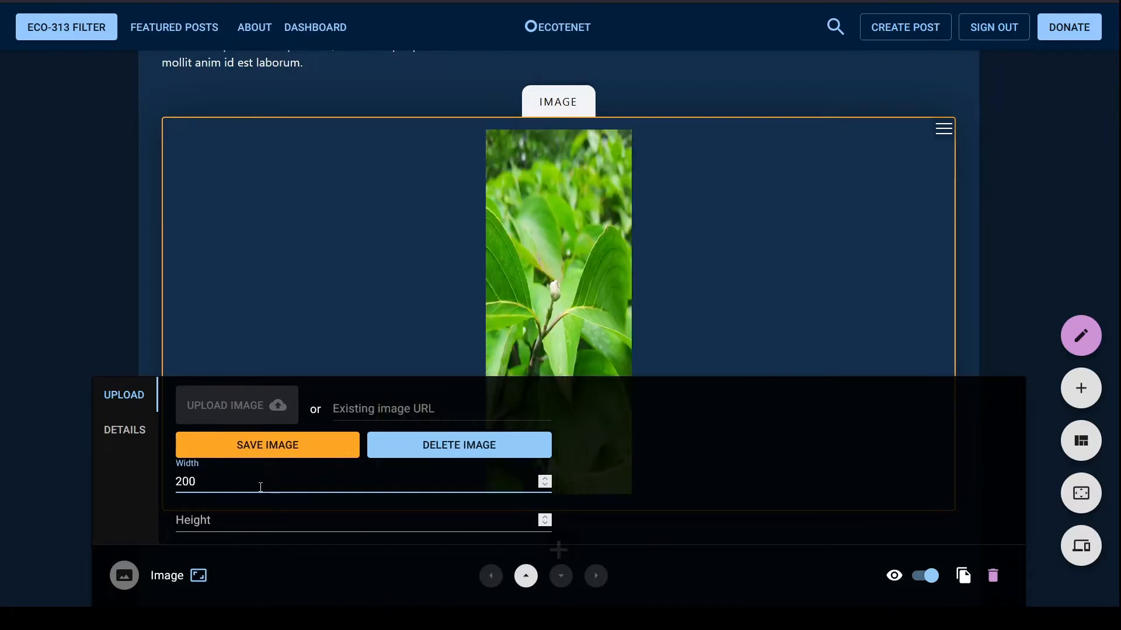
{"action": "left_click", "coordinate": [267, 519]}
{"action": "type", "text": "22"}
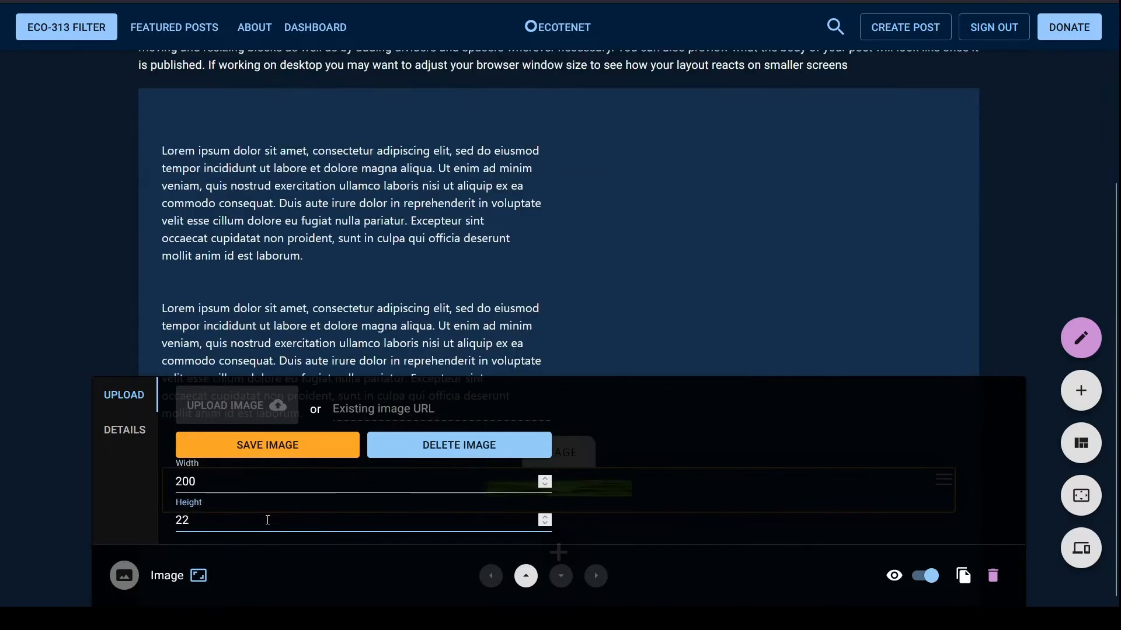
{"action": "type", "text": "9"}
{"action": "scroll", "coordinate": [759, 303], "scroll_direction": "down", "scroll_amount": 3}
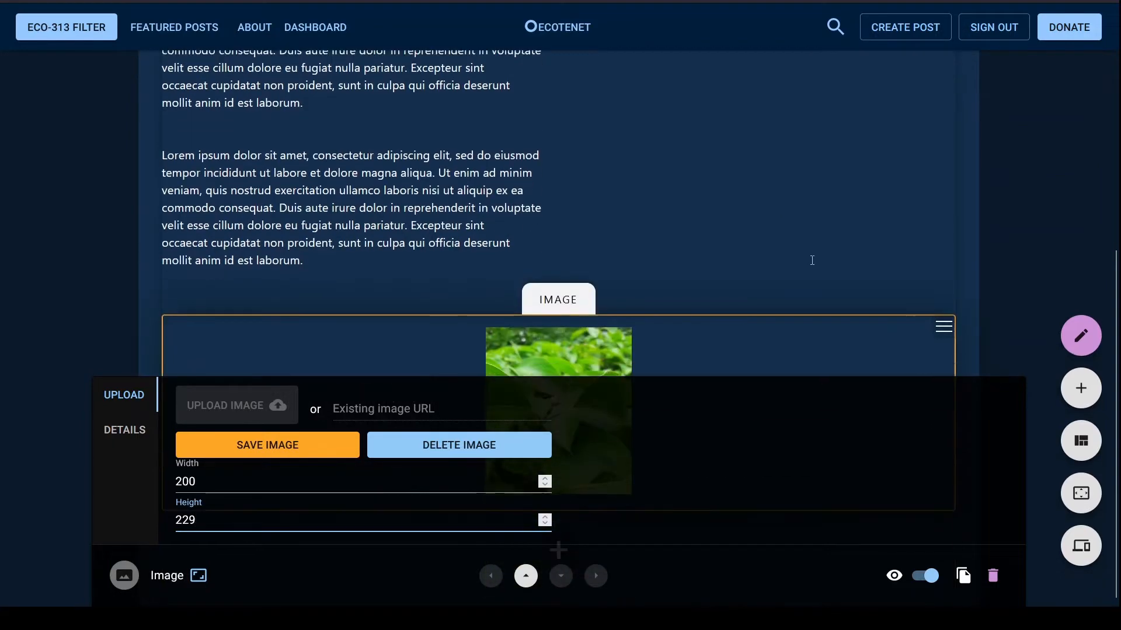
{"action": "left_click", "coordinate": [1002, 295]}
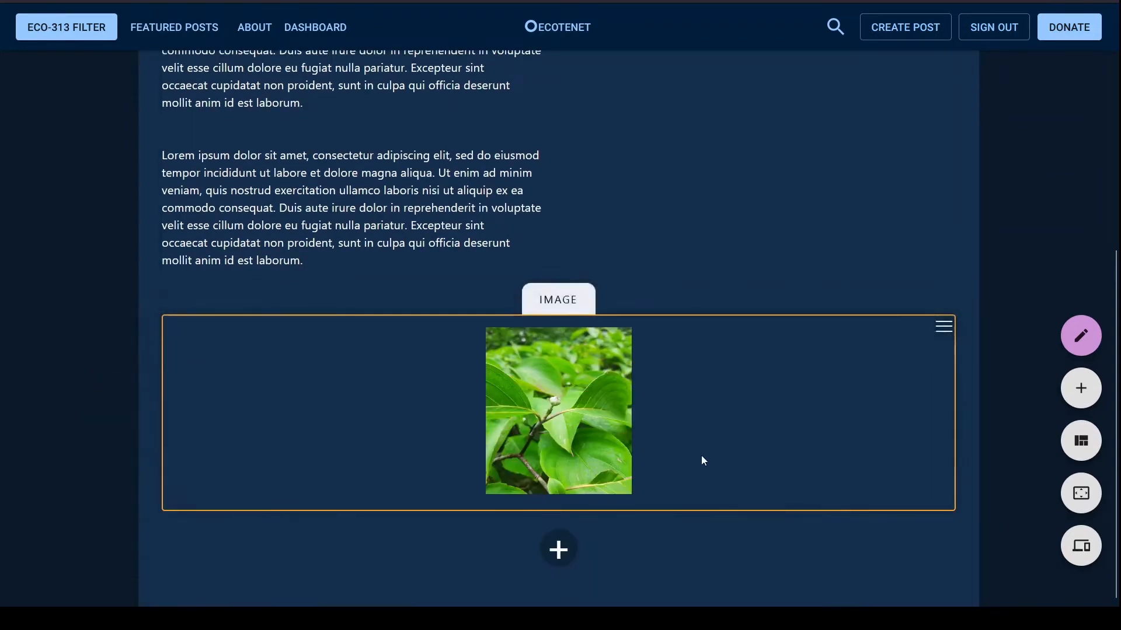
Reopen the leaf image's settings and clear its custom width to restore the default
{"action": "left_click", "coordinate": [757, 438]}
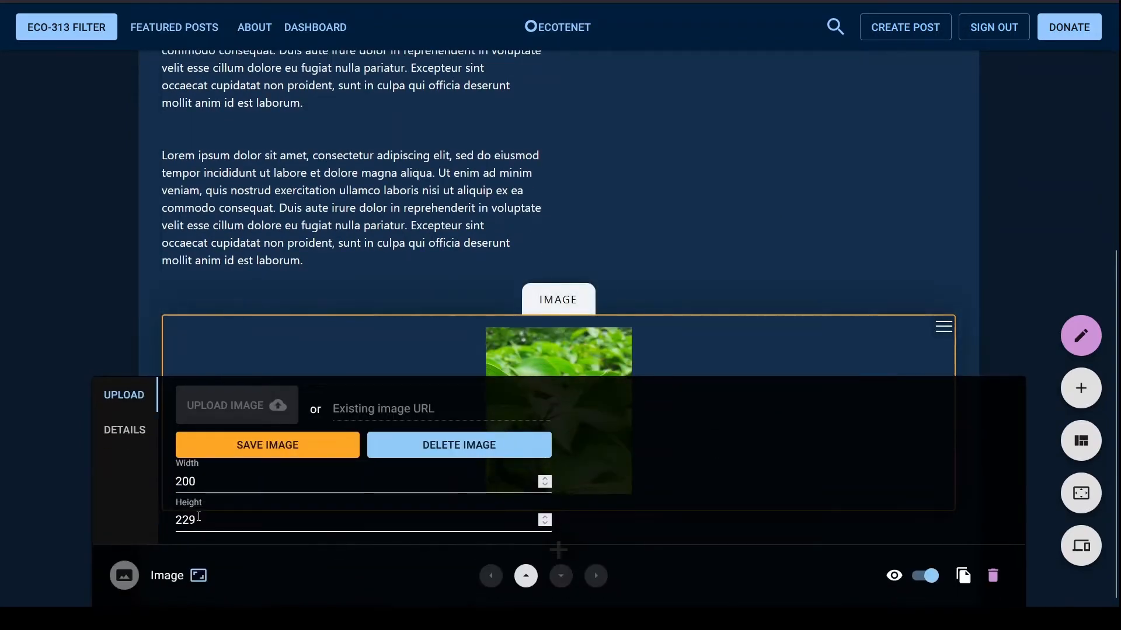
{"action": "key", "text": "BackSpace"}
{"action": "key", "text": "BackSpace"}
{"action": "key", "text": "BackSpace"}
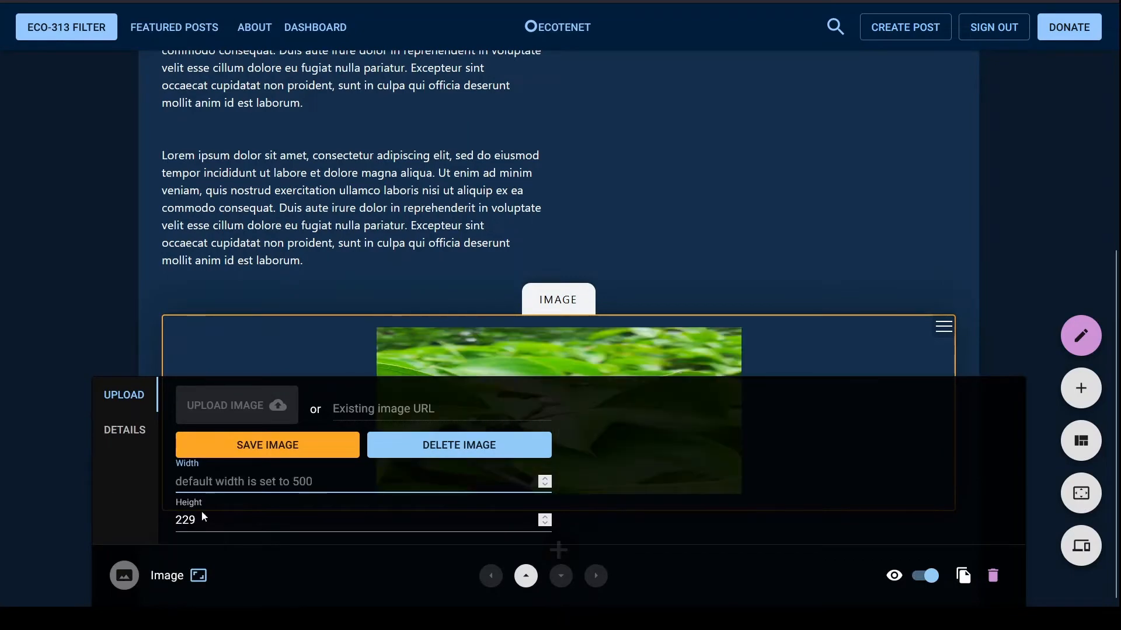
Clear the leaf image's custom height to restore the default
{"action": "left_click", "coordinate": [202, 520]}
{"action": "key", "text": "BackSpace"}
{"action": "key", "text": "BackSpace"}
{"action": "key", "text": "BackSpace"}
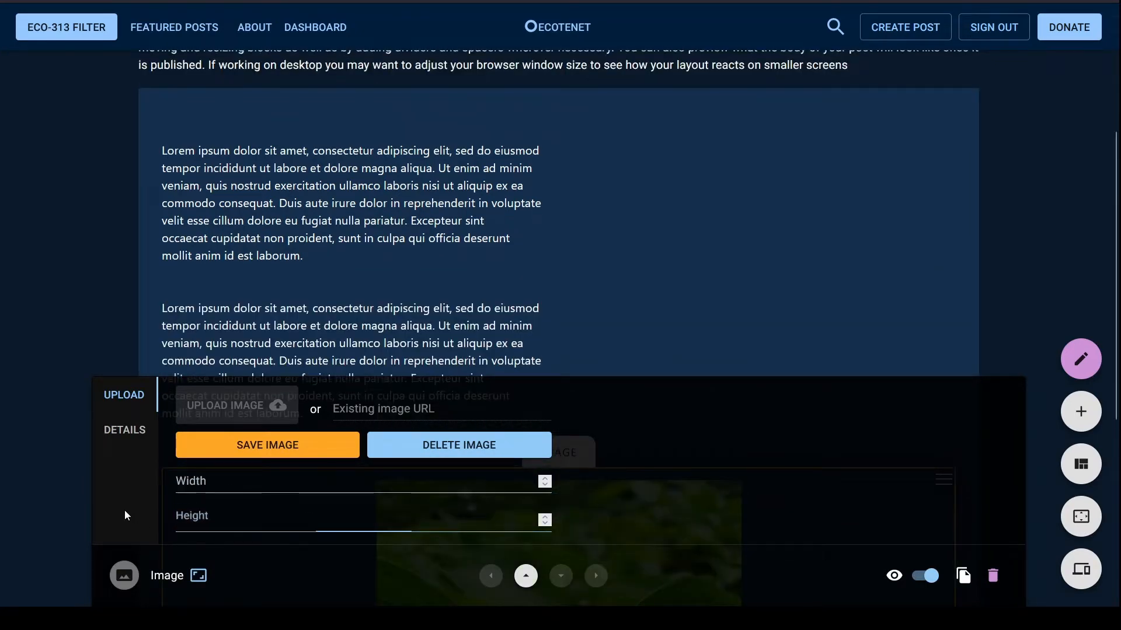
{"action": "scroll", "coordinate": [440, 387], "scroll_direction": "down", "scroll_amount": 5}
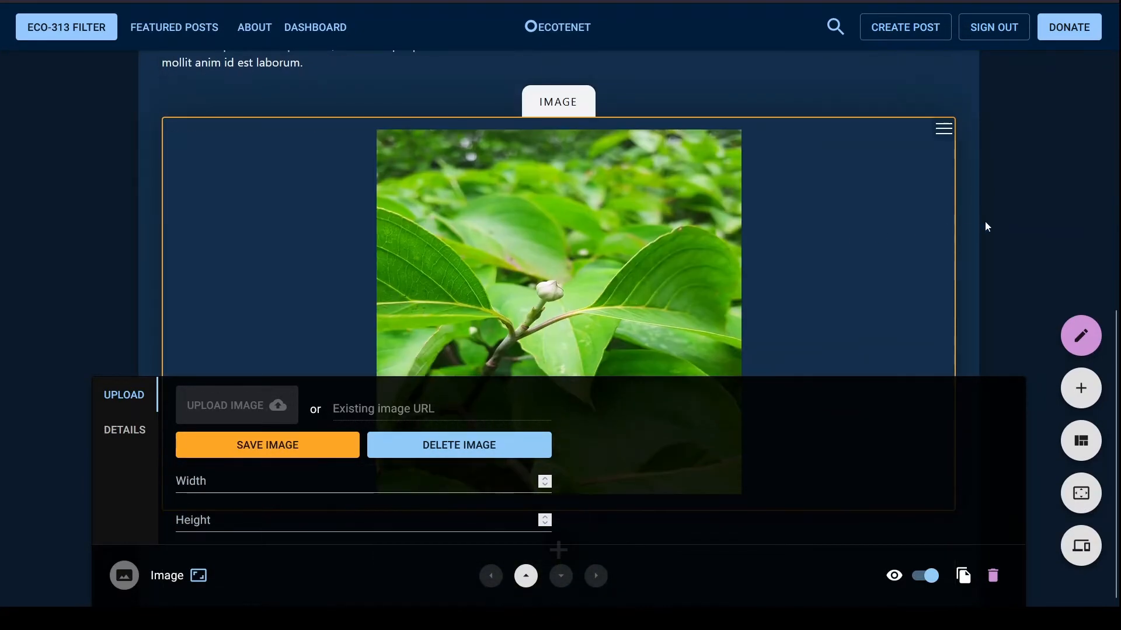
Enter "Photo courtesy of Muskrat" as the leaf image's citation, leaving the caption empty
{"action": "left_click", "coordinate": [134, 432]}
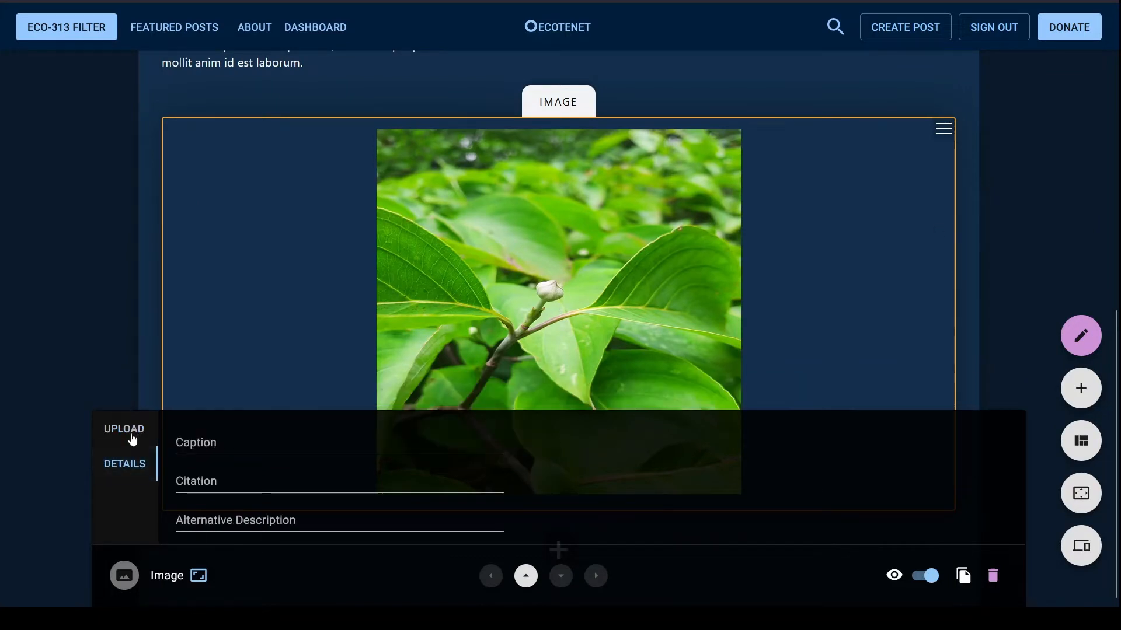
{"action": "left_click", "coordinate": [235, 446]}
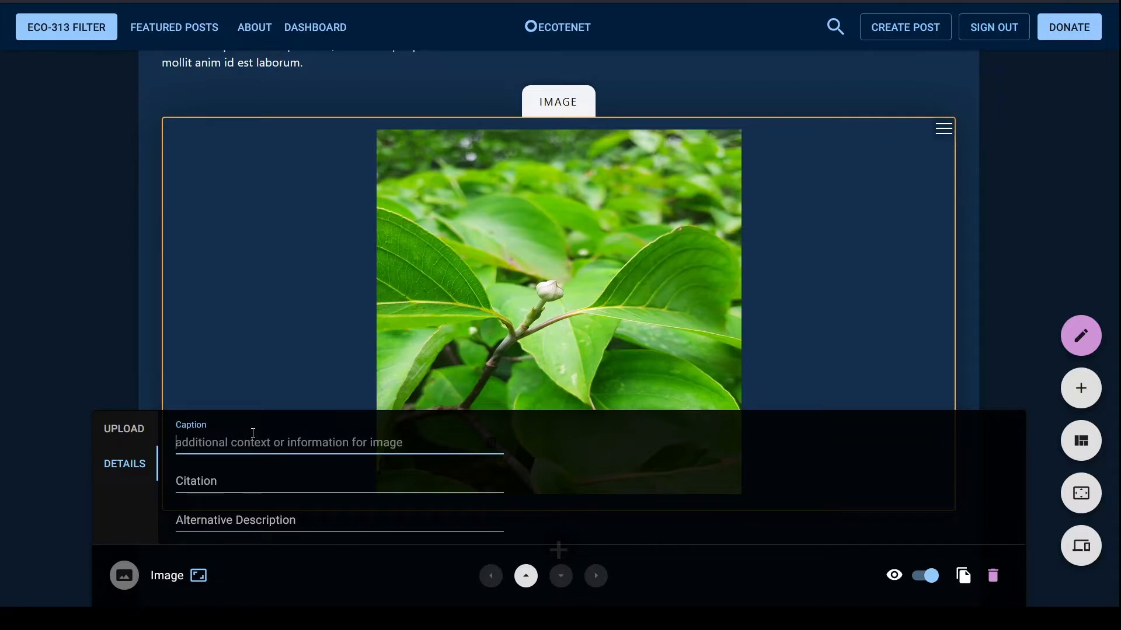
{"action": "left_click", "coordinate": [248, 482]}
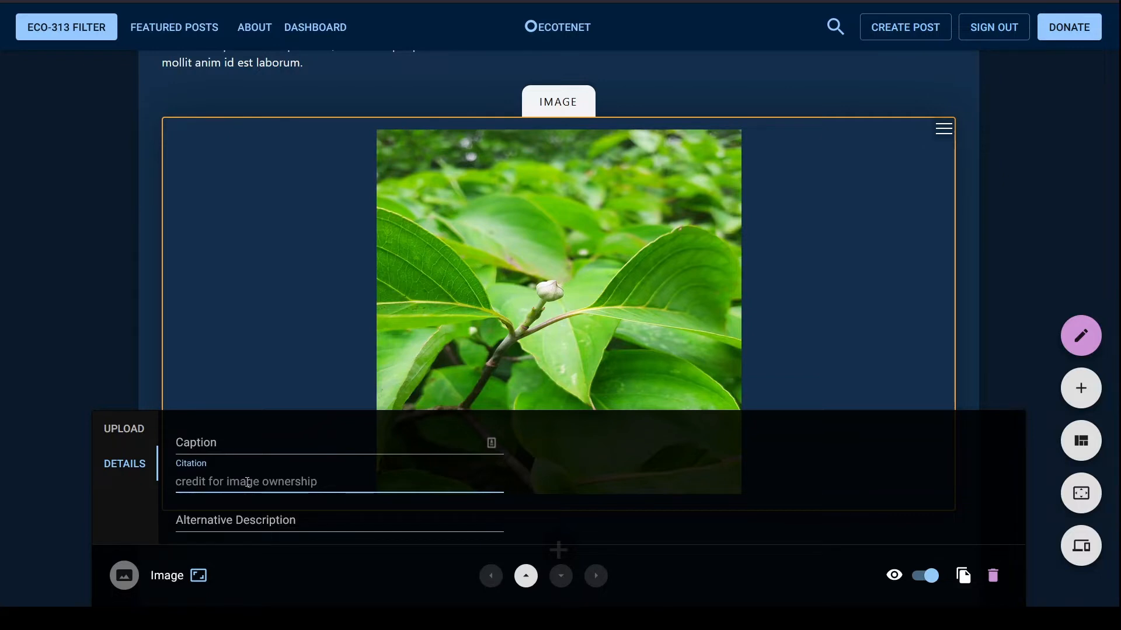
{"action": "type", "text": "P"}
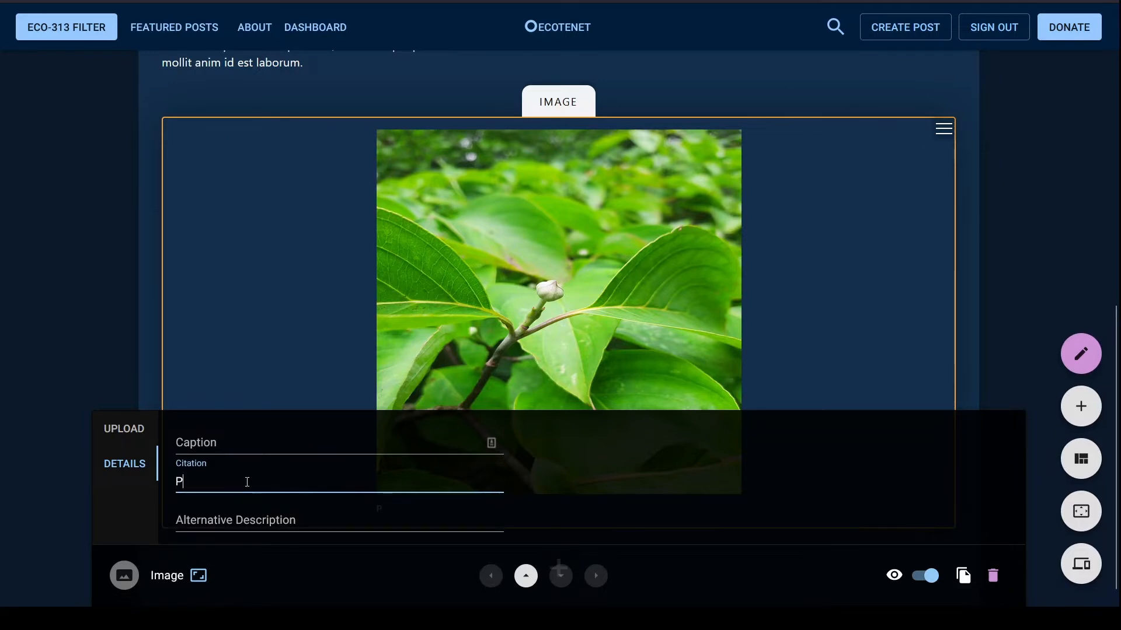
{"action": "type", "text": "hoto courtesy"}
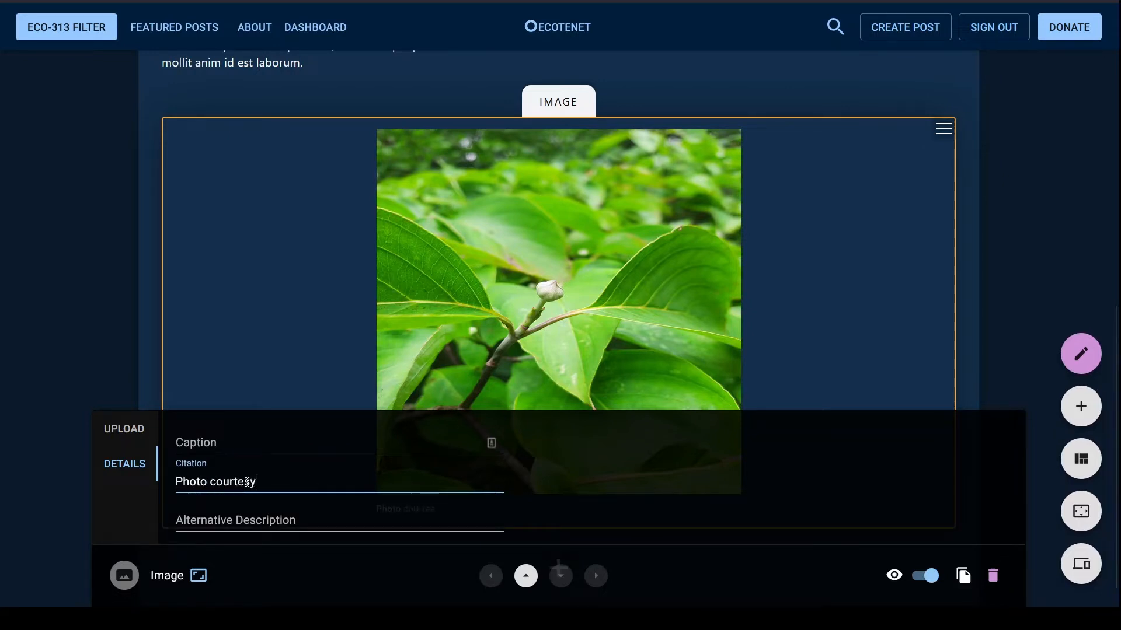
{"action": "type", "text": " of Muskrat"}
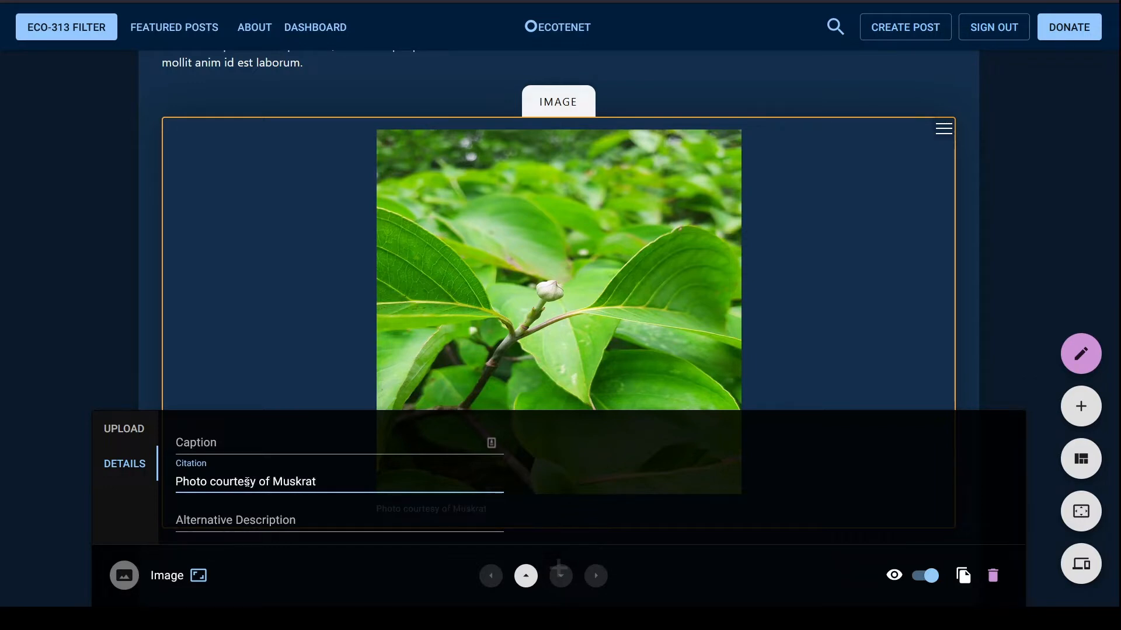
Set the leaf image's alternative description to "flowering dogwood"
{"action": "left_click", "coordinate": [255, 518]}
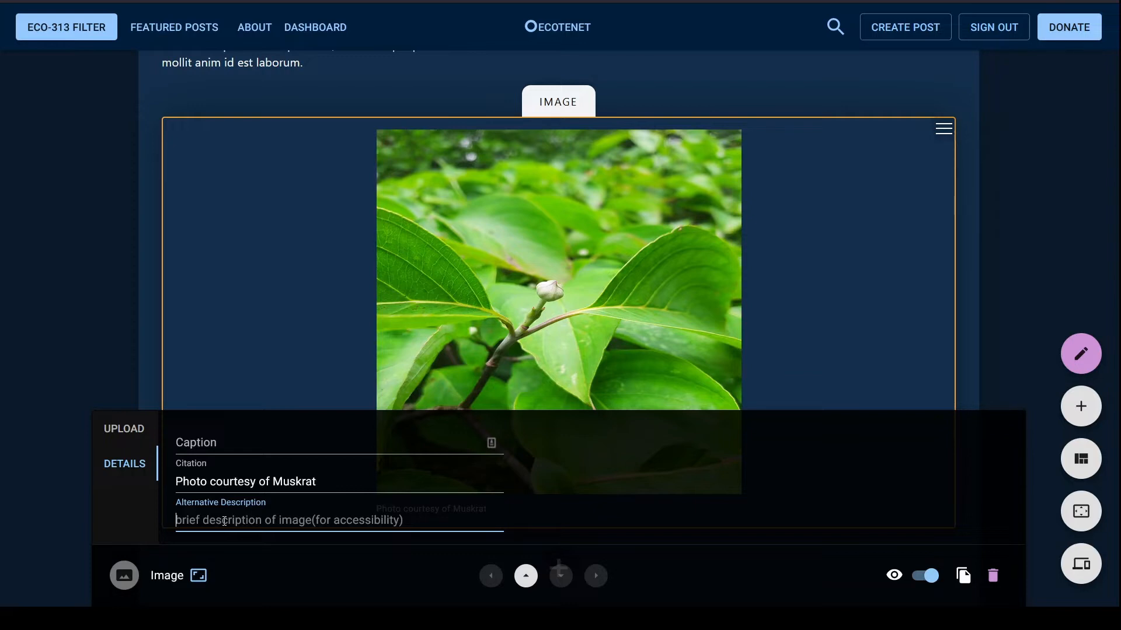
{"action": "type", "text": "flowerin"}
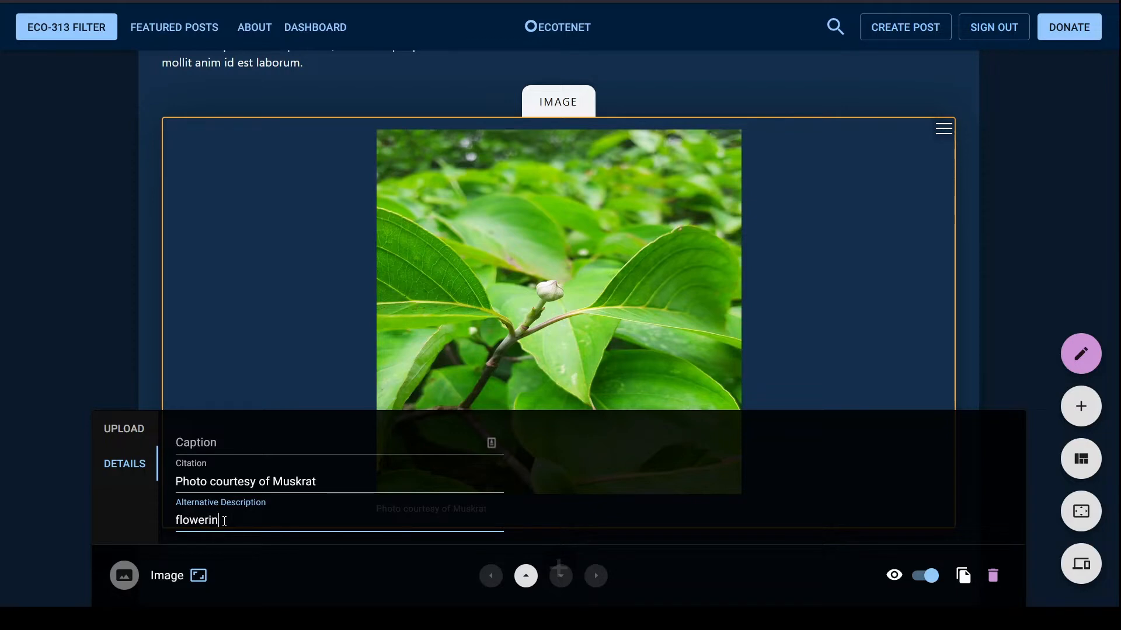
{"action": "type", "text": "g dogowood"}
{"action": "left_click", "coordinate": [147, 517]}
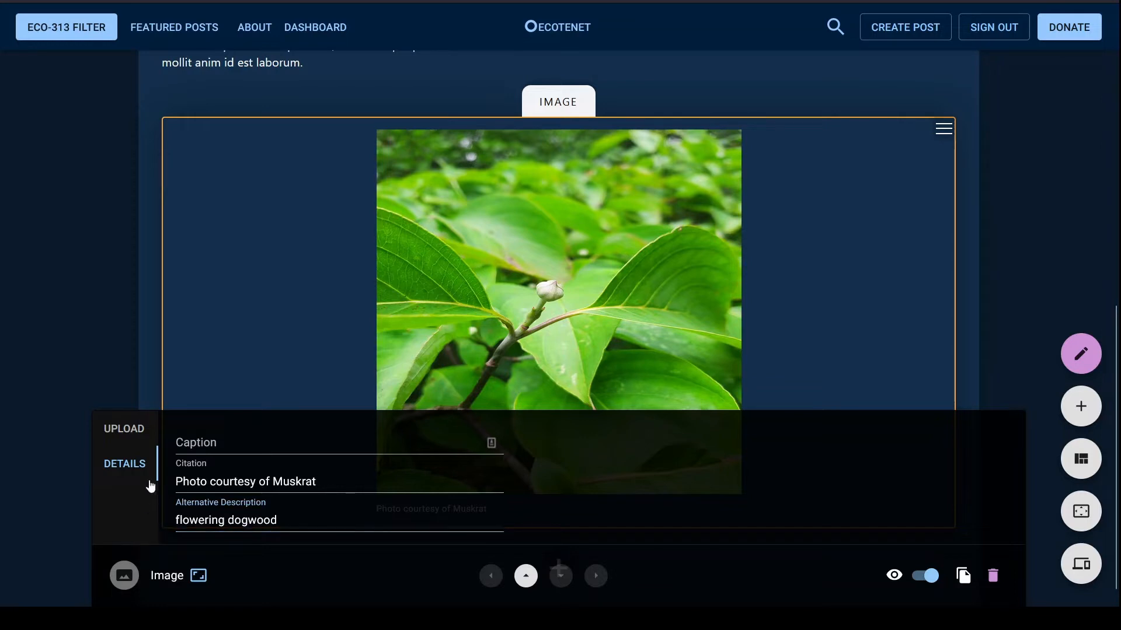
Save the leaf image with its current settings and close the image settings
{"action": "left_click", "coordinate": [128, 432]}
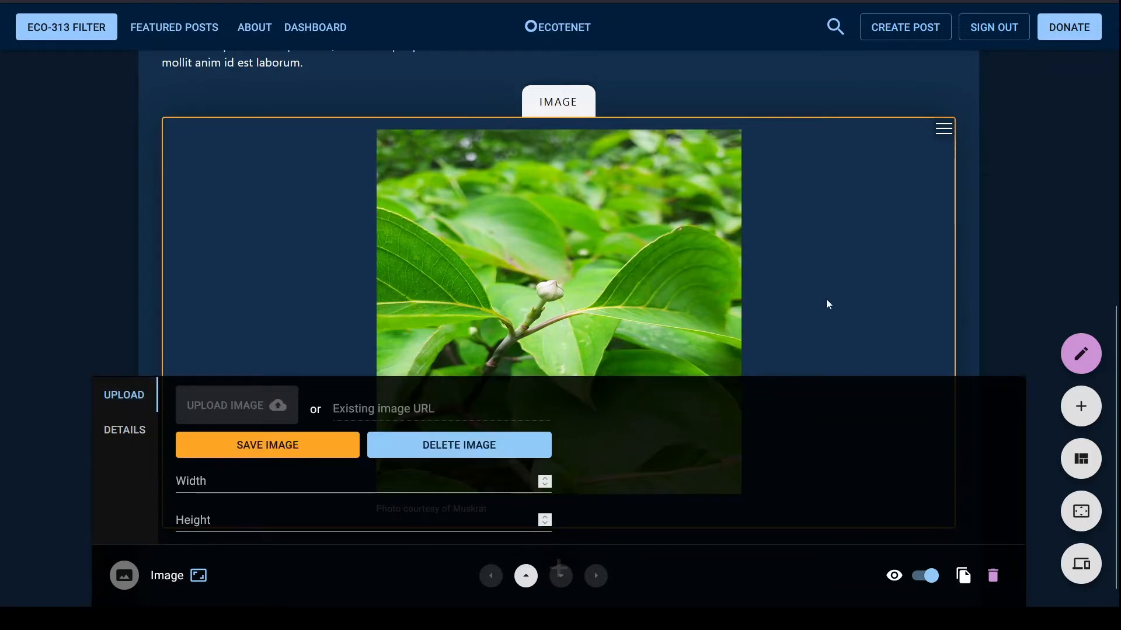
{"action": "scroll", "coordinate": [1027, 232], "scroll_direction": "down", "scroll_amount": 1}
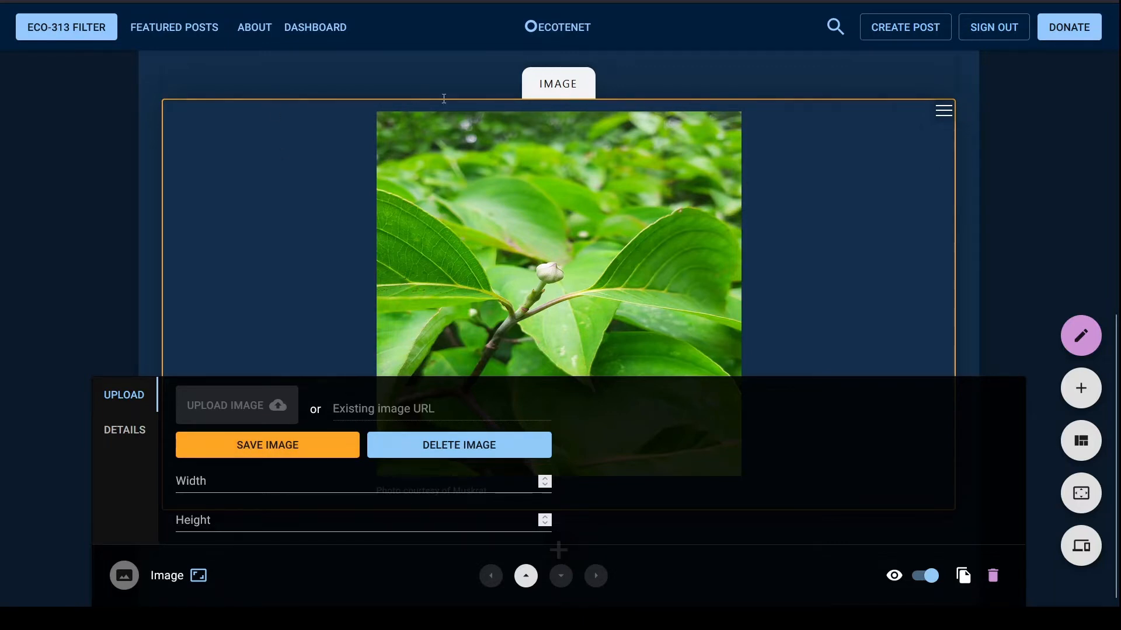
{"action": "left_click", "coordinate": [250, 447]}
{"action": "left_click_drag", "start_coordinate": [250, 447], "coordinate": [284, 401]}
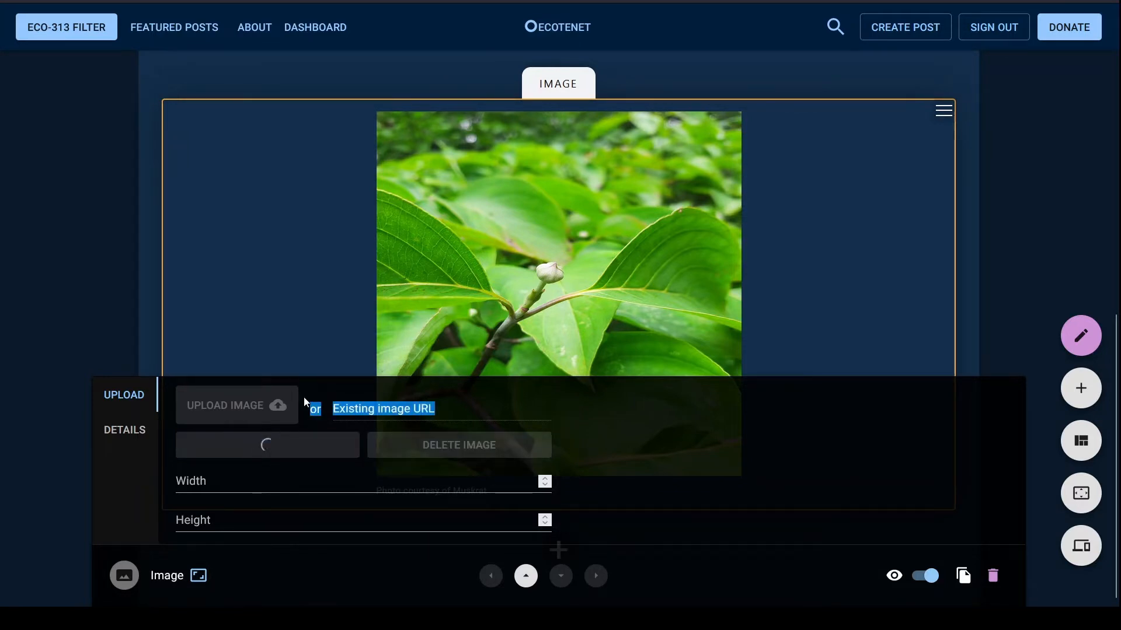
{"action": "left_click", "coordinate": [589, 418]}
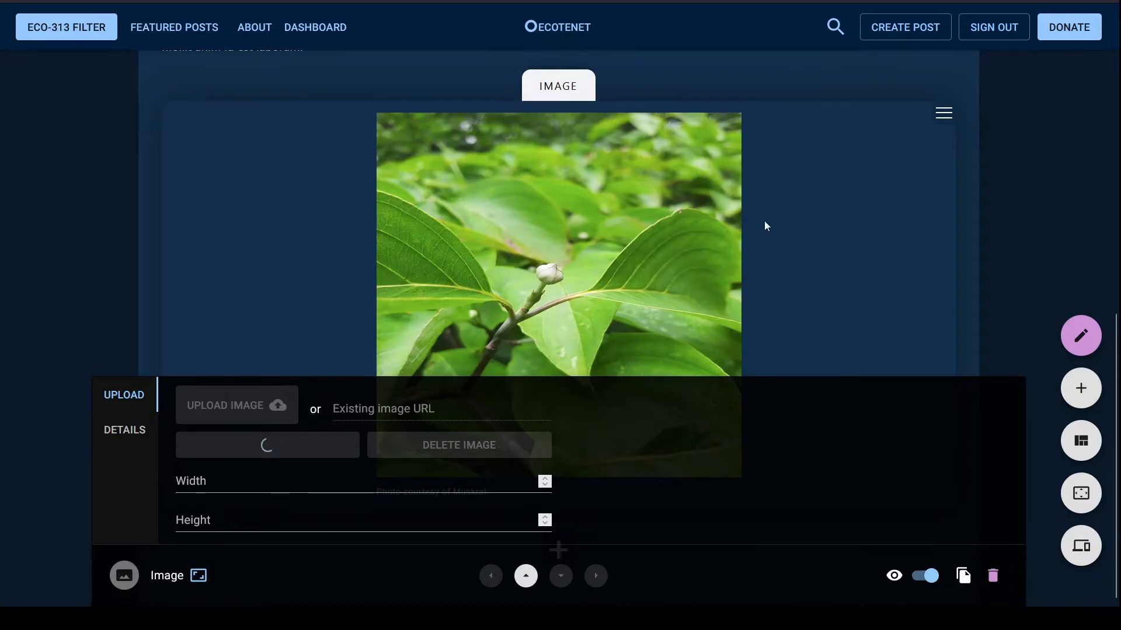
{"action": "left_click", "coordinate": [992, 264]}
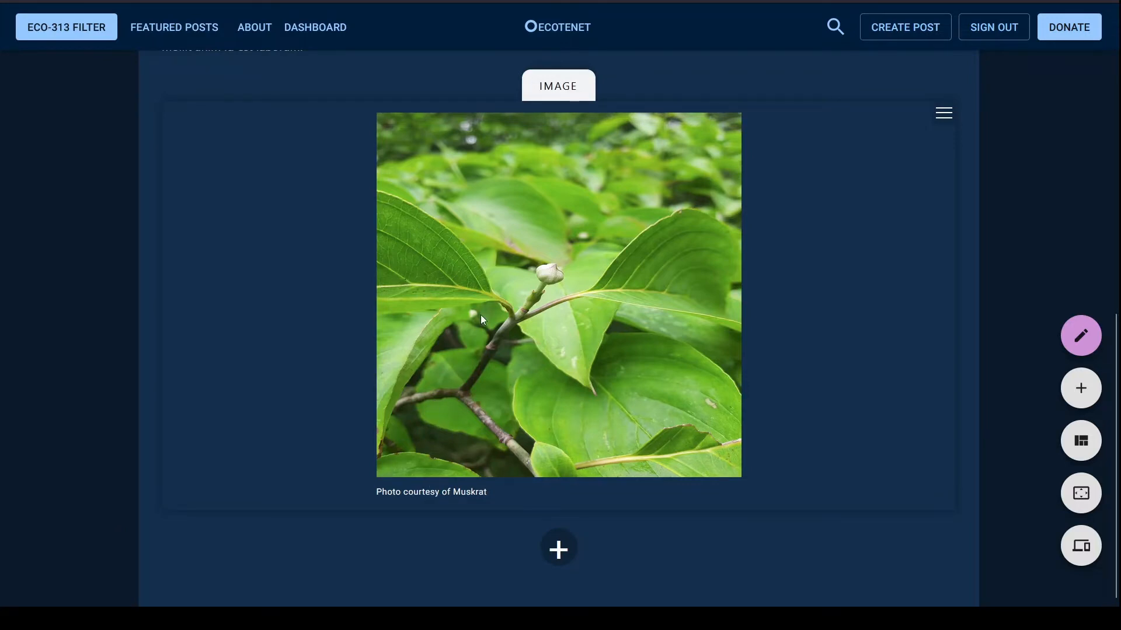
{"action": "scroll", "coordinate": [482, 331], "scroll_direction": "up", "scroll_amount": 7}
{"action": "scroll", "coordinate": [461, 338], "scroll_direction": "down", "scroll_amount": 4}
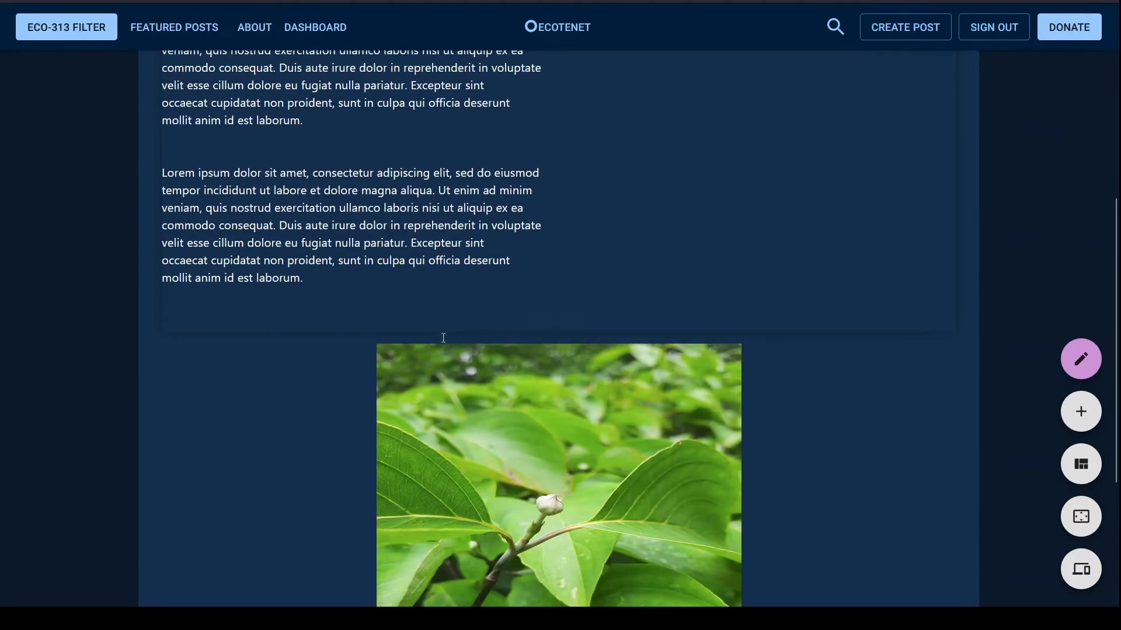
{"action": "scroll", "coordinate": [444, 338], "scroll_direction": "down", "scroll_amount": 4}
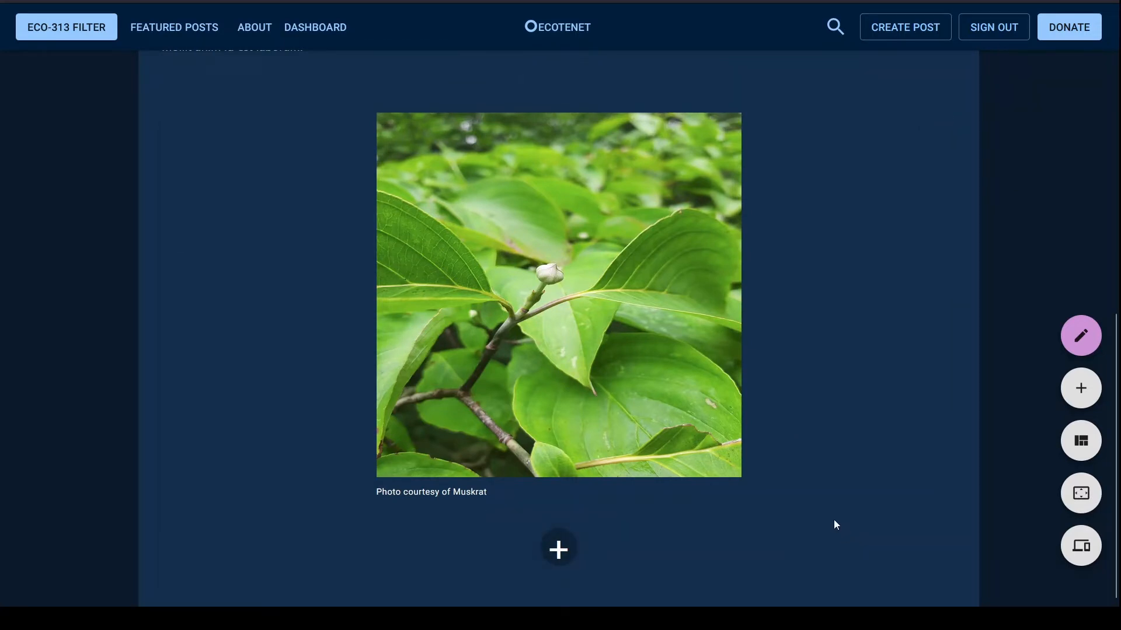
{"action": "left_click", "coordinate": [588, 545]}
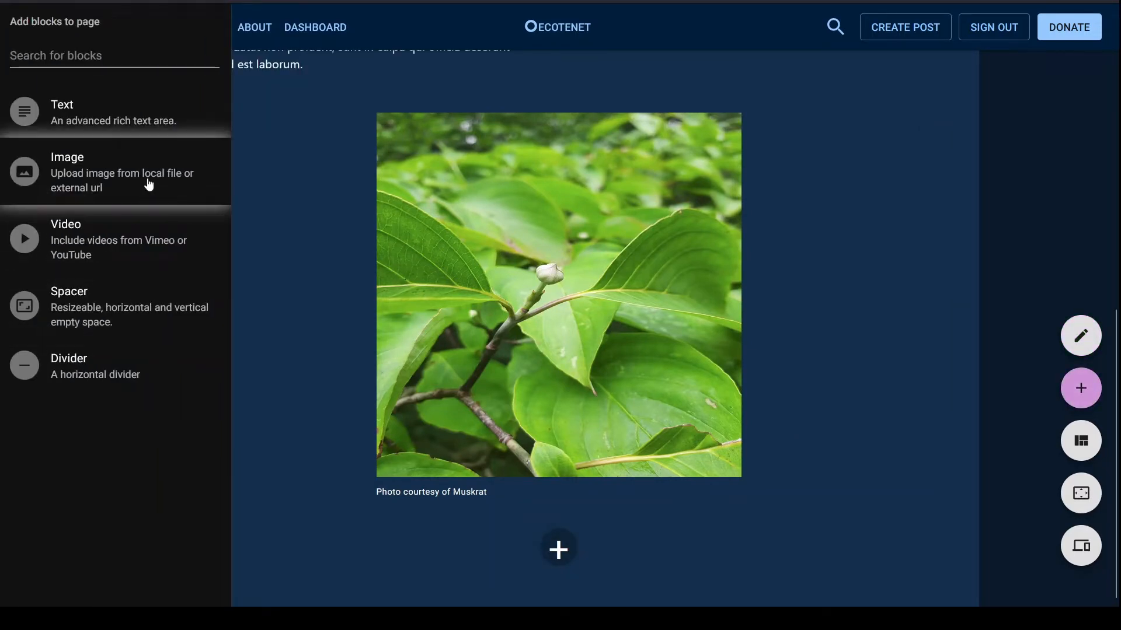
{"action": "left_click", "coordinate": [100, 248]}
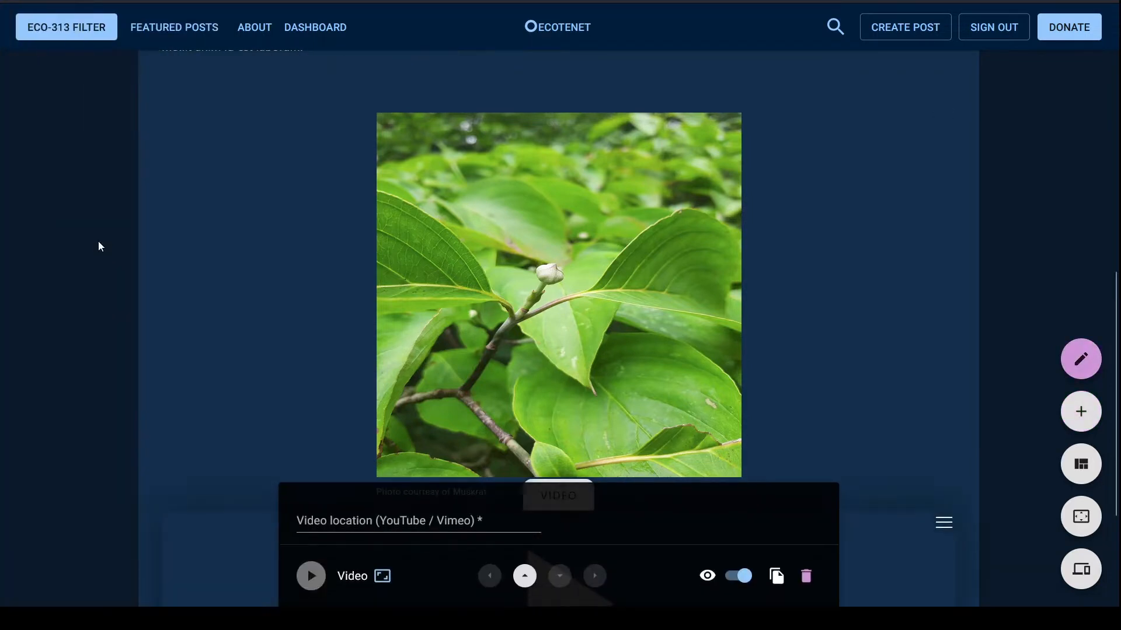
{"action": "left_click", "coordinate": [352, 518]}
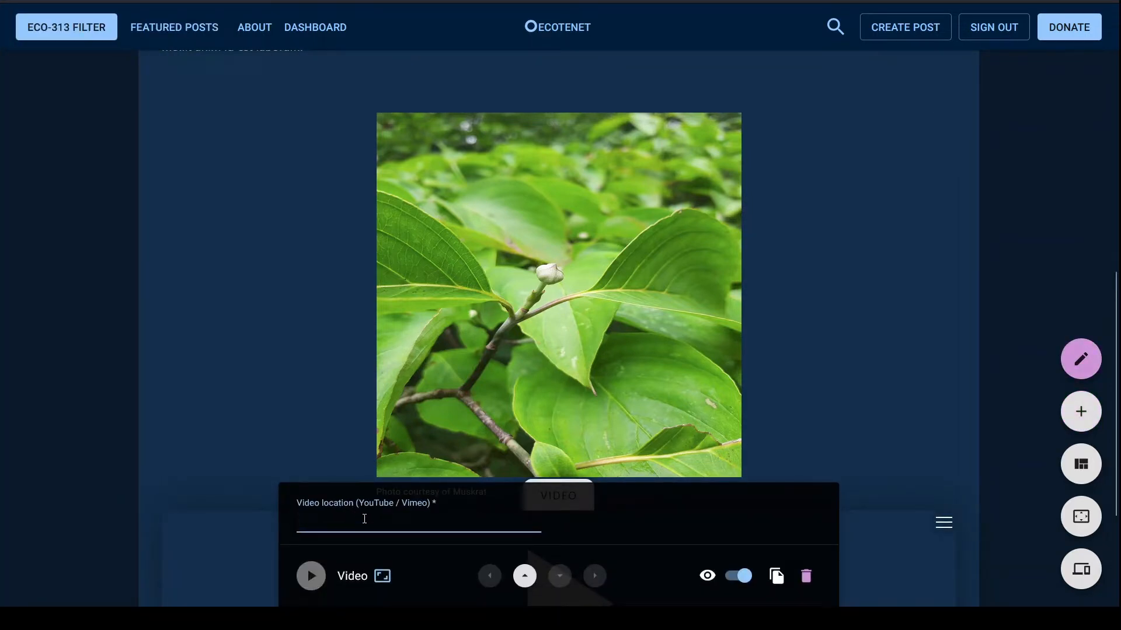
{"action": "type", "text": "https://www.youtube.com/watch?v=y_JHPcuU9VY"}
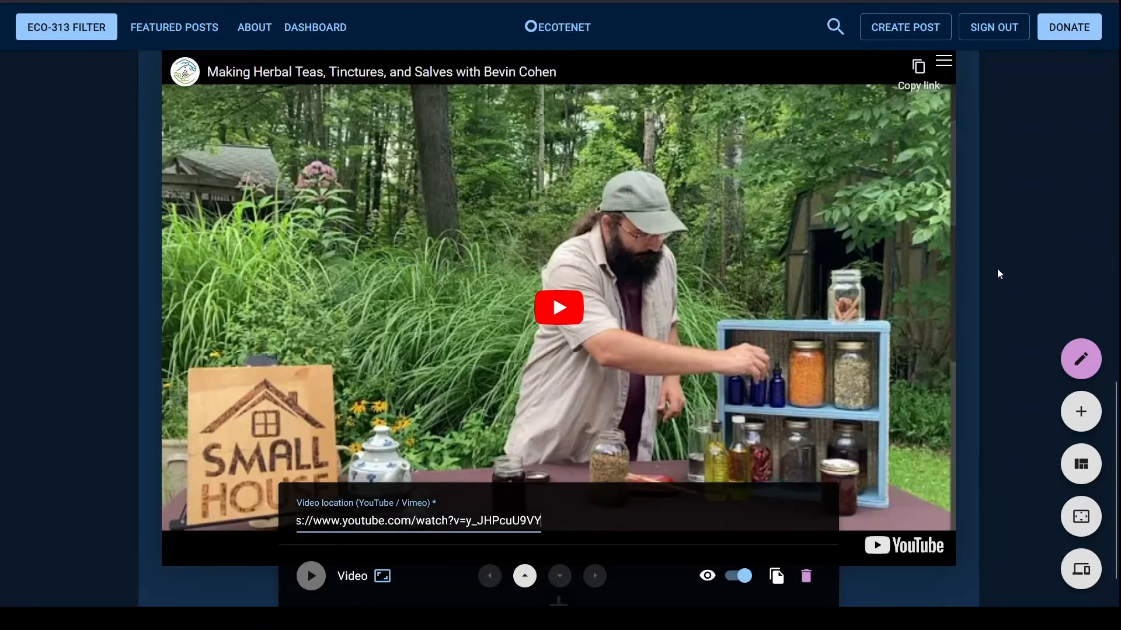
Check the embedded video in the post body and add a horizontal divider block below it
{"action": "scroll", "coordinate": [997, 269], "scroll_direction": "down", "scroll_amount": 1}
{"action": "scroll", "coordinate": [997, 268], "scroll_direction": "up", "scroll_amount": 3}
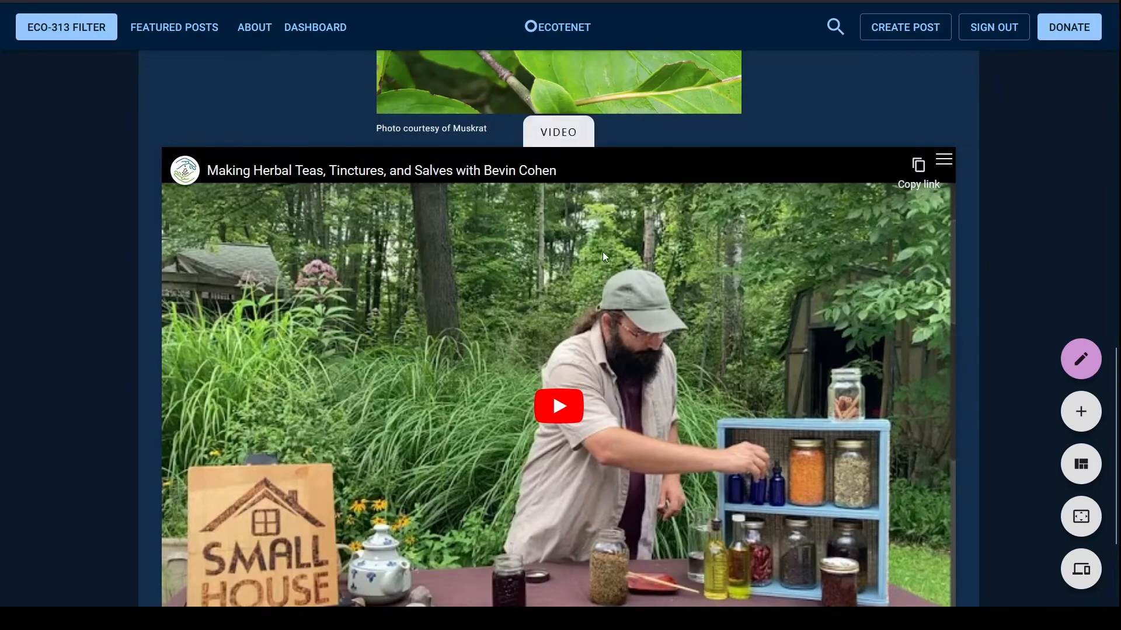
{"action": "scroll", "coordinate": [618, 249], "scroll_direction": "down", "scroll_amount": 3}
{"action": "scroll", "coordinate": [639, 305], "scroll_direction": "up", "scroll_amount": 3}
{"action": "scroll", "coordinate": [638, 305], "scroll_direction": "up", "scroll_amount": 10}
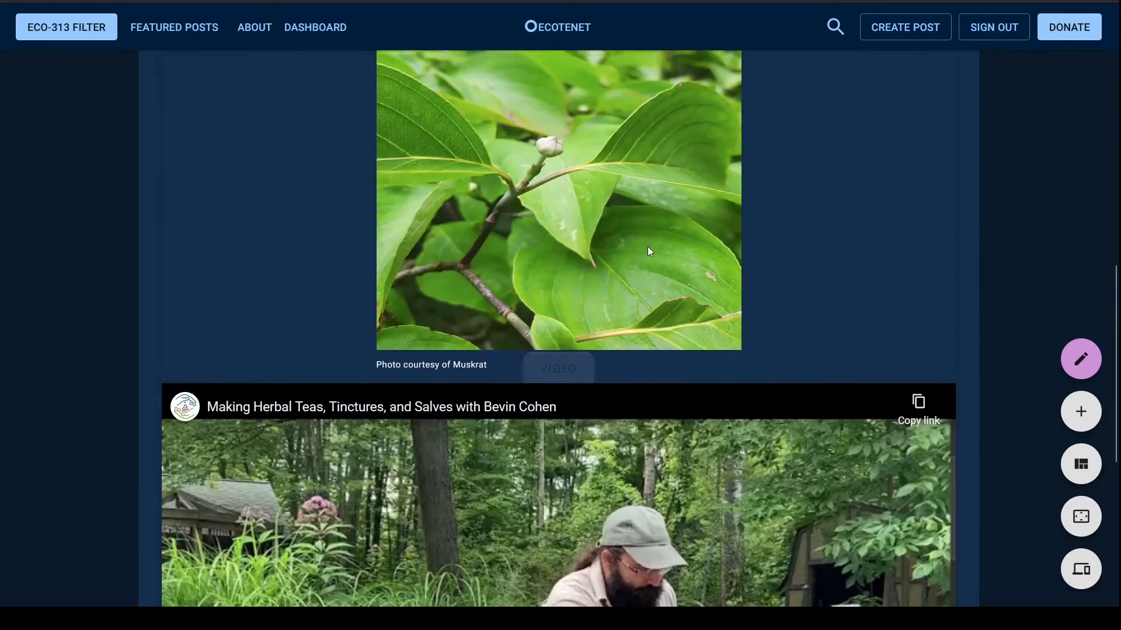
{"action": "scroll", "coordinate": [657, 237], "scroll_direction": "down", "scroll_amount": 5}
{"action": "scroll", "coordinate": [657, 238], "scroll_direction": "down", "scroll_amount": 8}
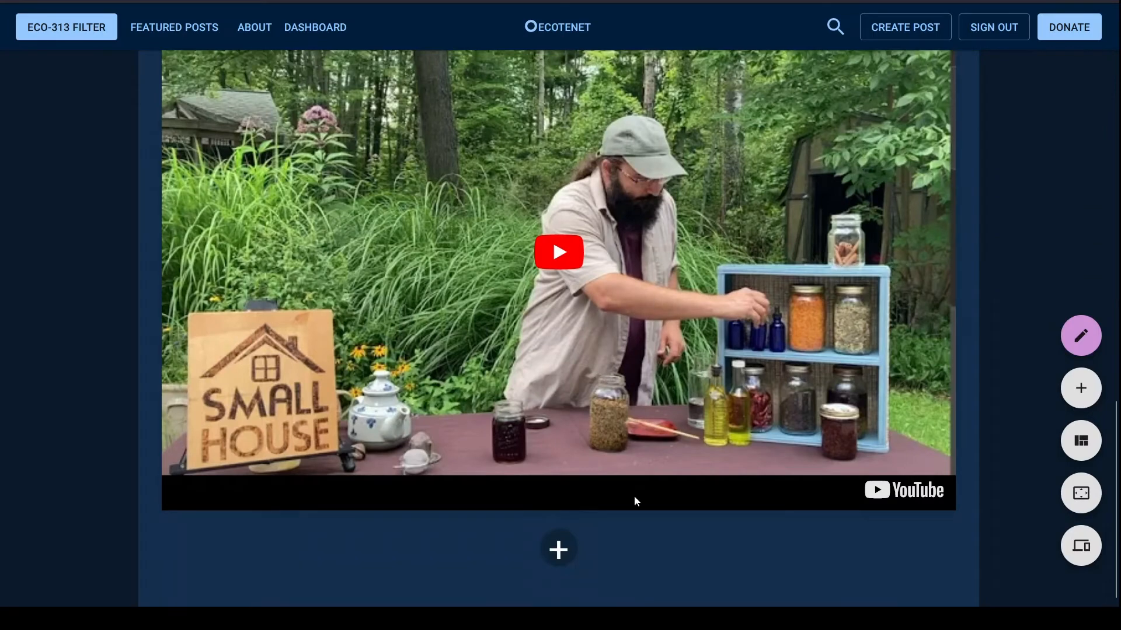
{"action": "left_click", "coordinate": [596, 555]}
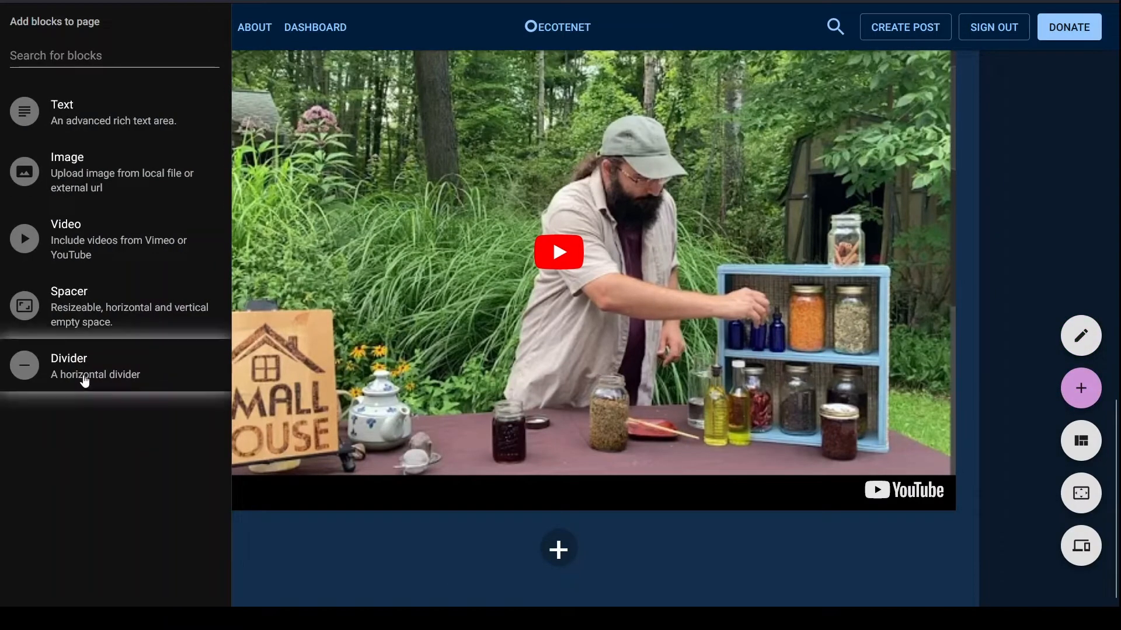
{"action": "left_click", "coordinate": [86, 375]}
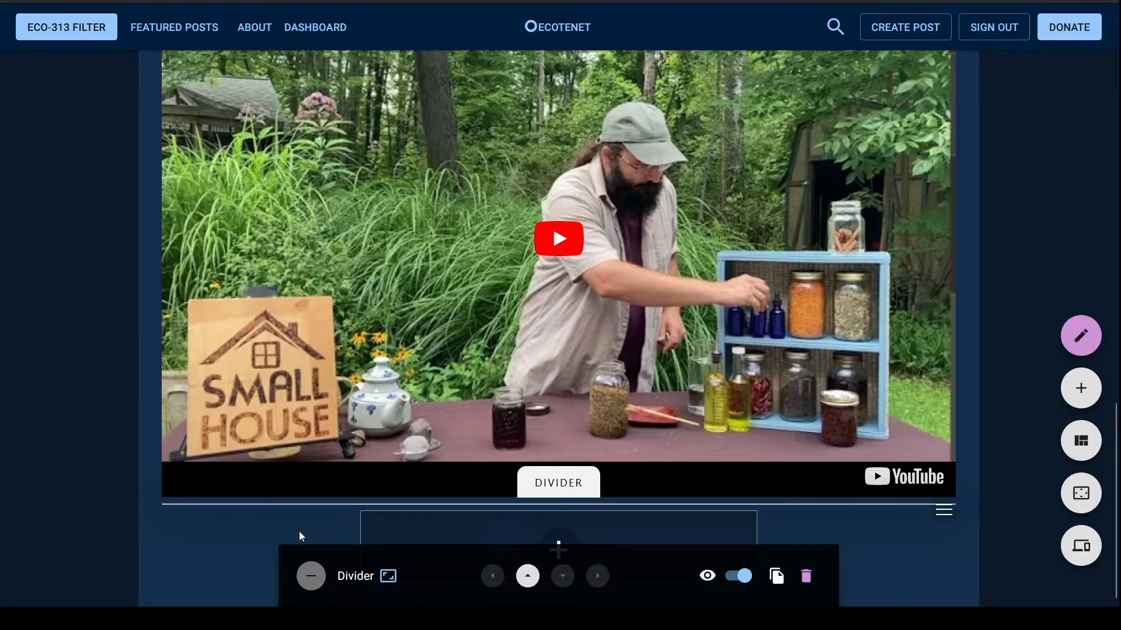
Add a spacer block below the divider and enlarge its height to 79
{"action": "left_click", "coordinate": [421, 527]}
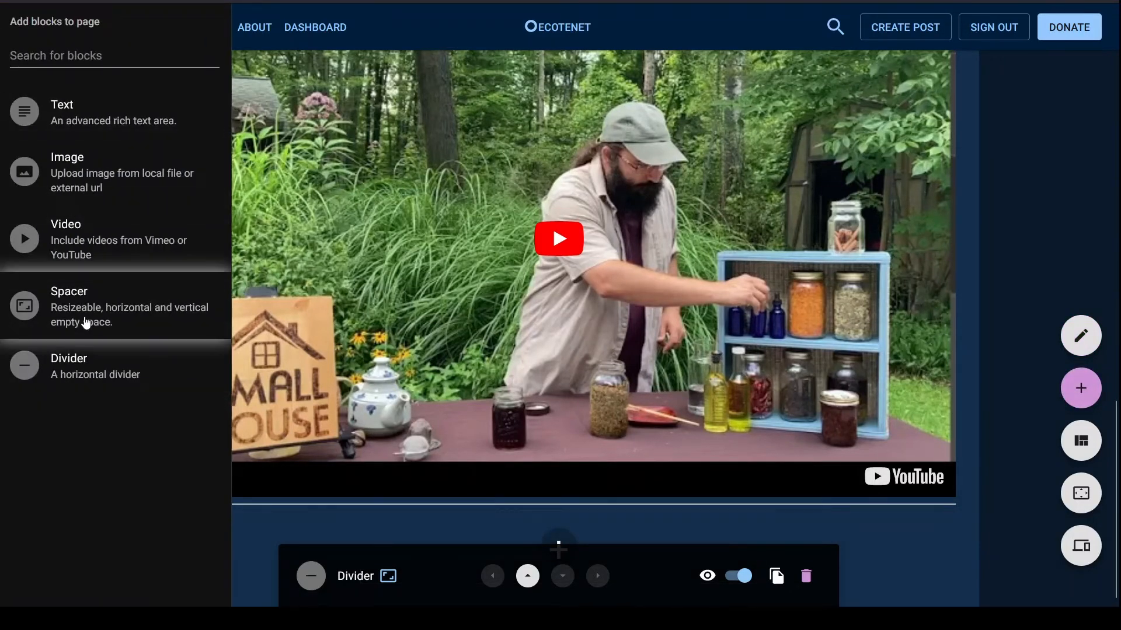
{"action": "left_click", "coordinate": [86, 323]}
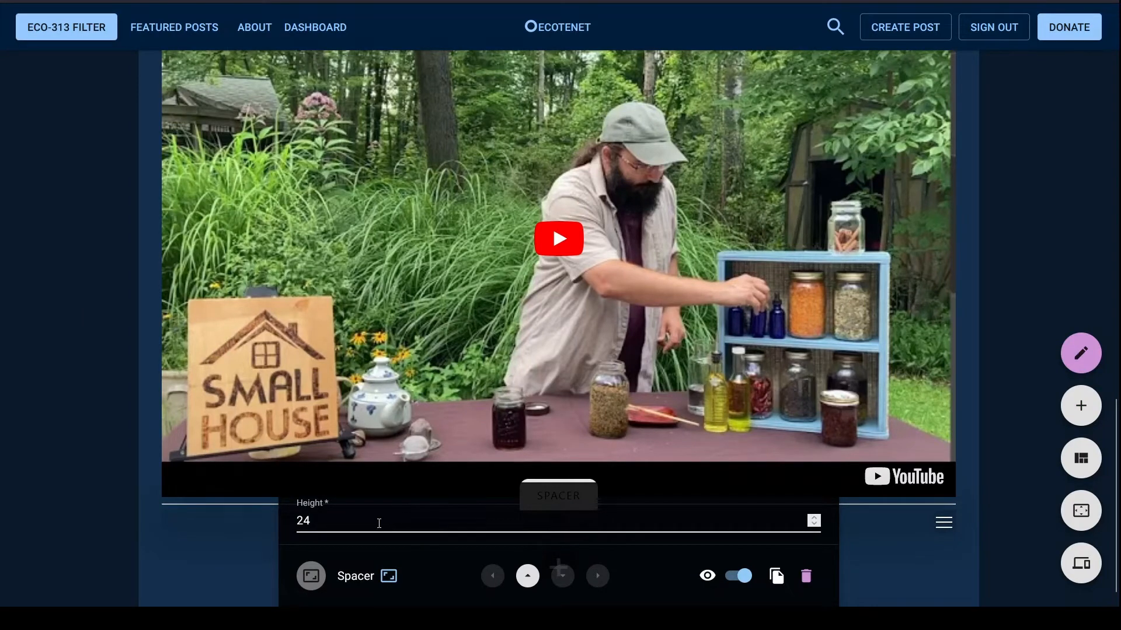
{"action": "left_click", "coordinate": [952, 569]}
{"action": "left_click_drag", "start_coordinate": [564, 522], "coordinate": [562, 561]}
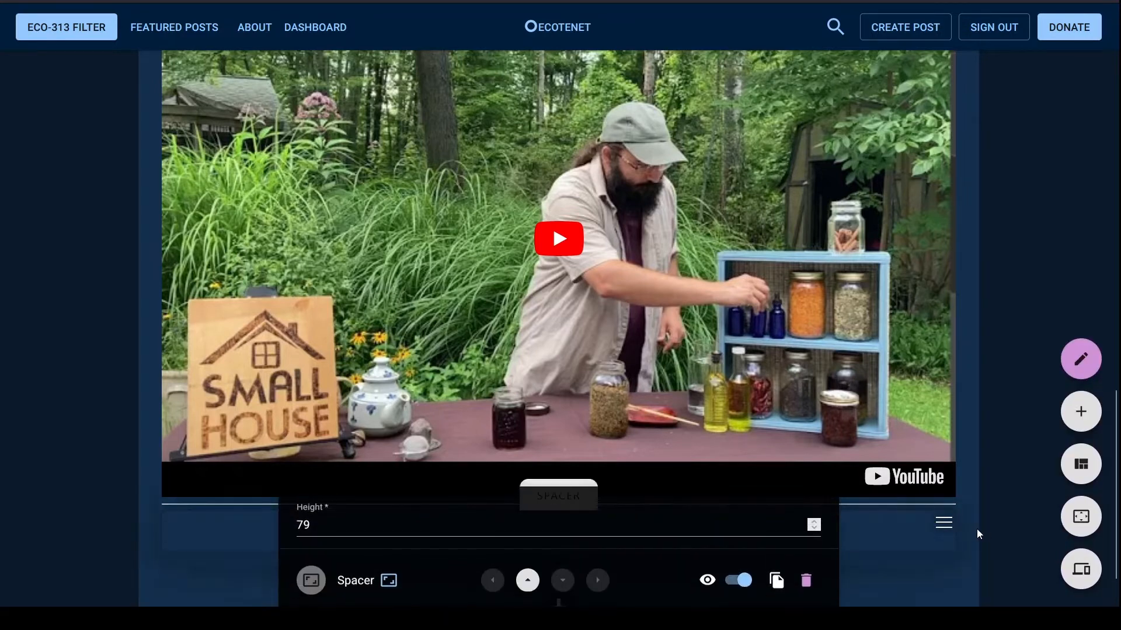
{"action": "left_click", "coordinate": [976, 529]}
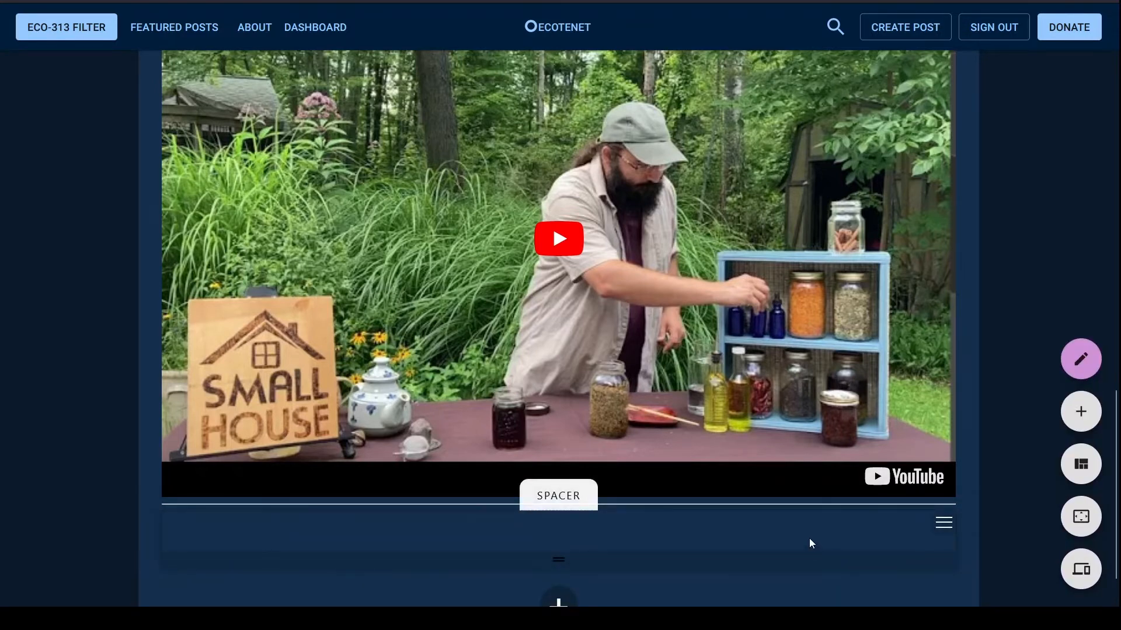
Add a text block below the spacer with "Ingredients" as its first line, followed by a new line
{"action": "scroll", "coordinate": [809, 541], "scroll_direction": "down", "scroll_amount": 1}
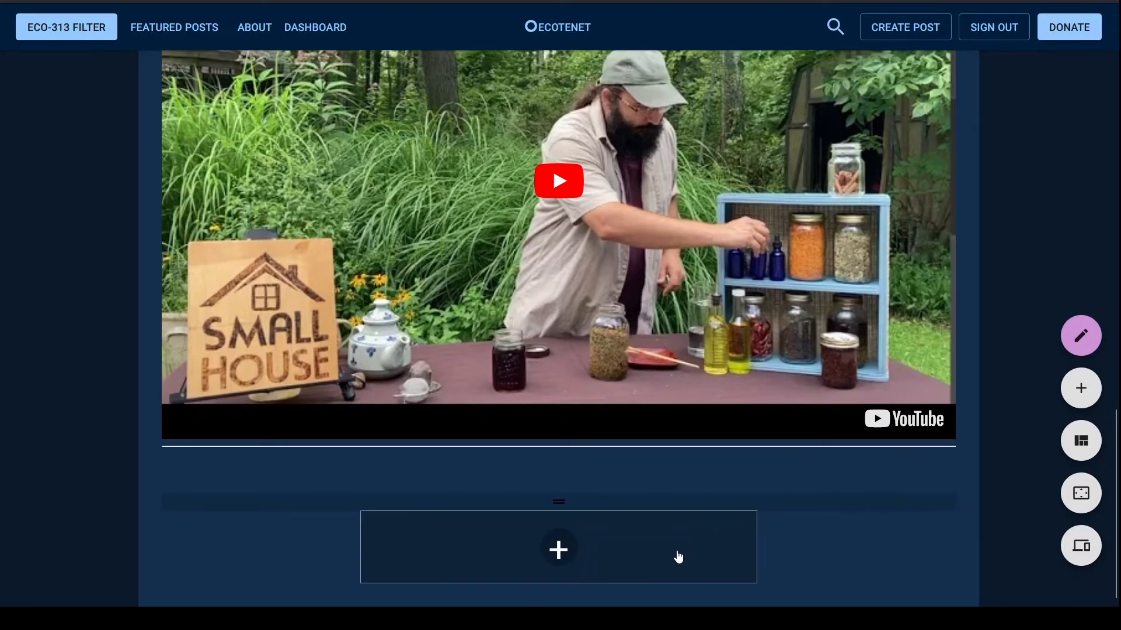
{"action": "left_click", "coordinate": [569, 555]}
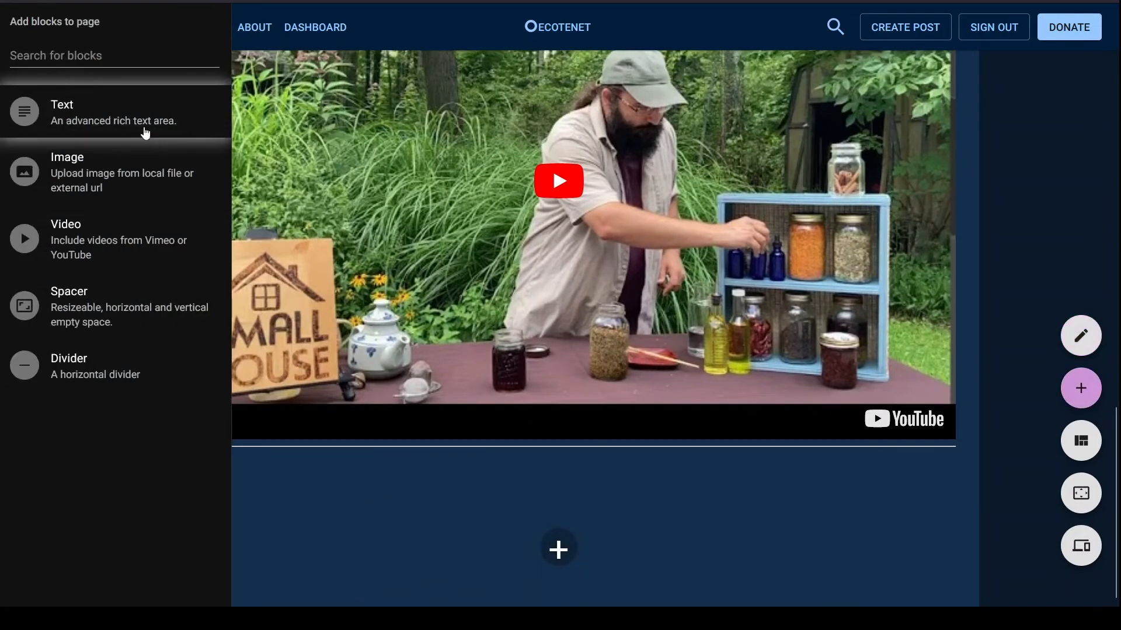
{"action": "left_click", "coordinate": [139, 116]}
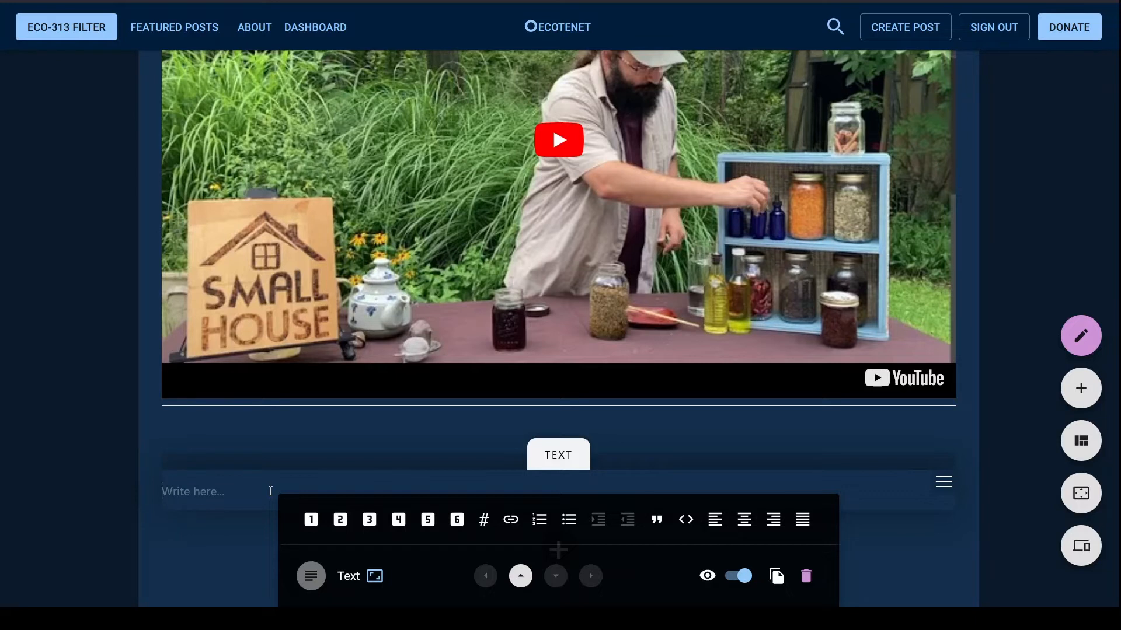
{"action": "type", "text": "Ingredients"}
{"action": "key", "text": "Return"}
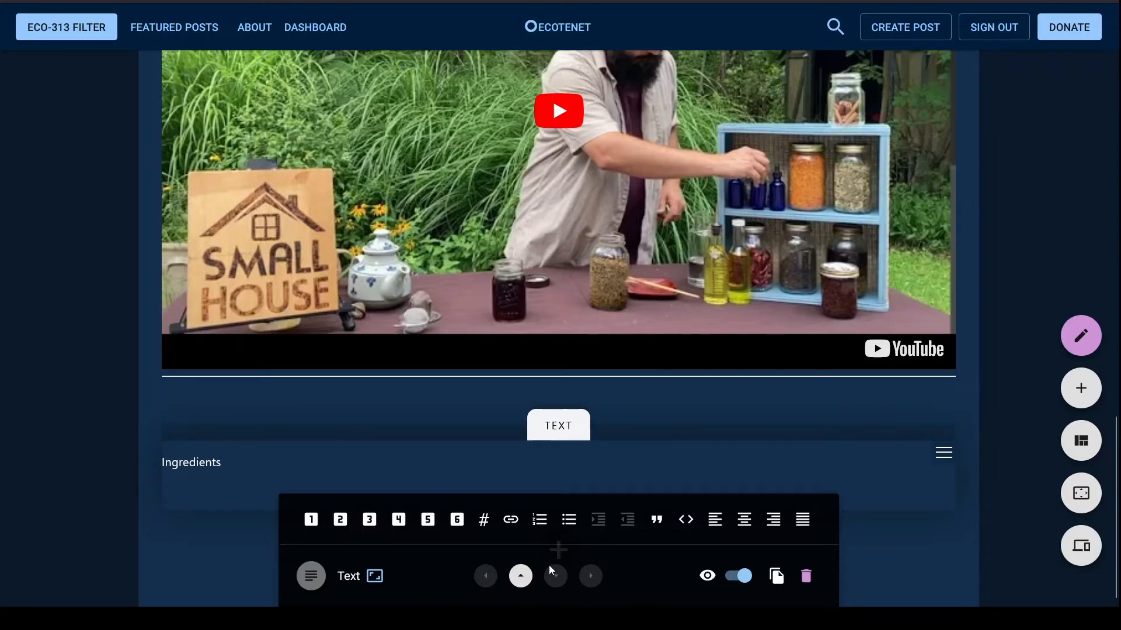
Add a bulleted list under "Ingredients" with the items colt's foot, lobelia and echinacea
{"action": "left_click", "coordinate": [565, 524]}
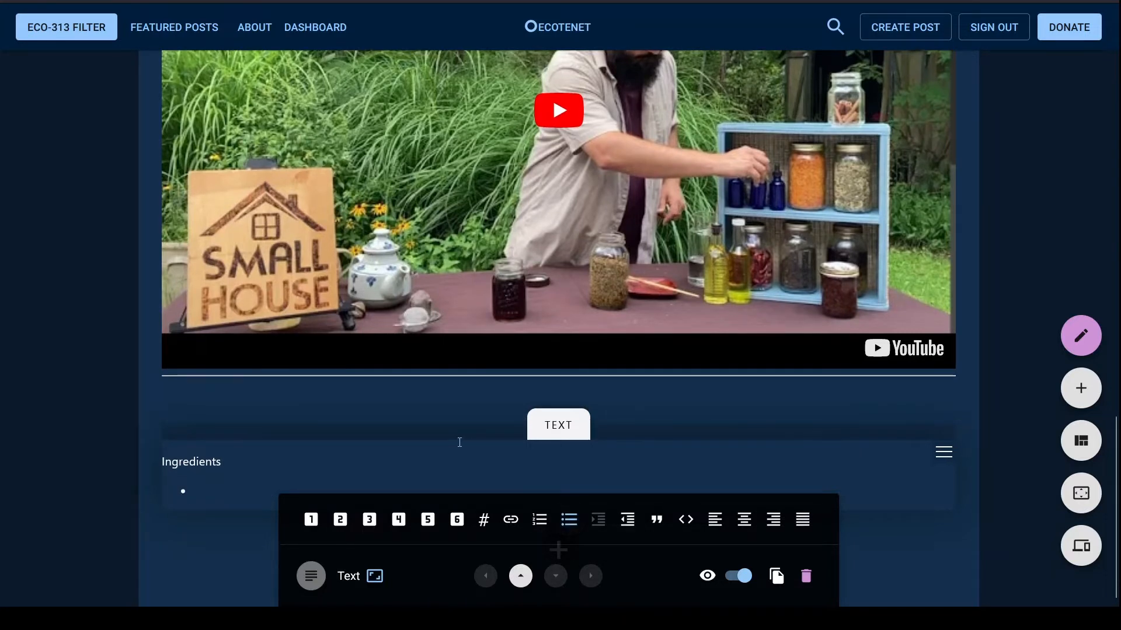
{"action": "type", "text": "colt's foot"}
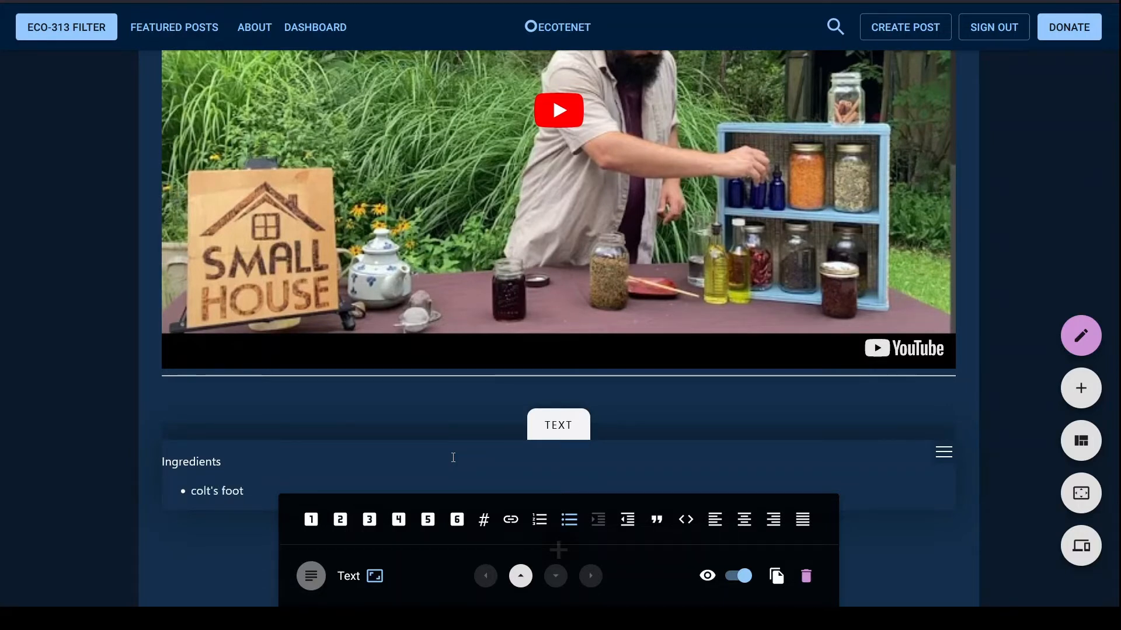
{"action": "key", "text": "Return"}
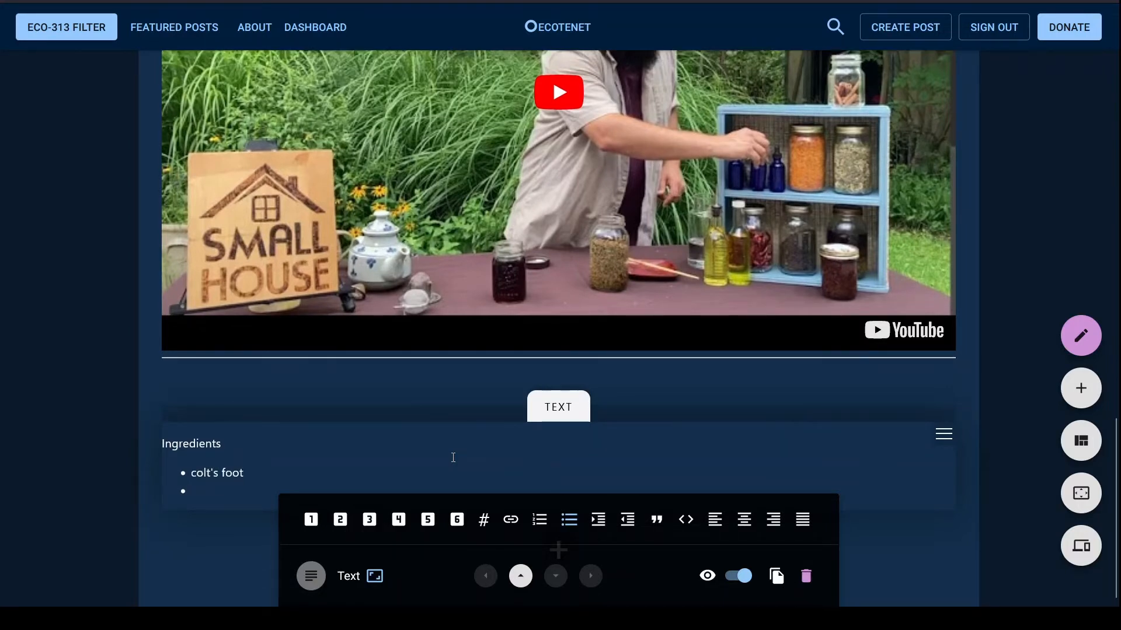
{"action": "type", "text": "lobelia"}
{"action": "key", "text": "Return"}
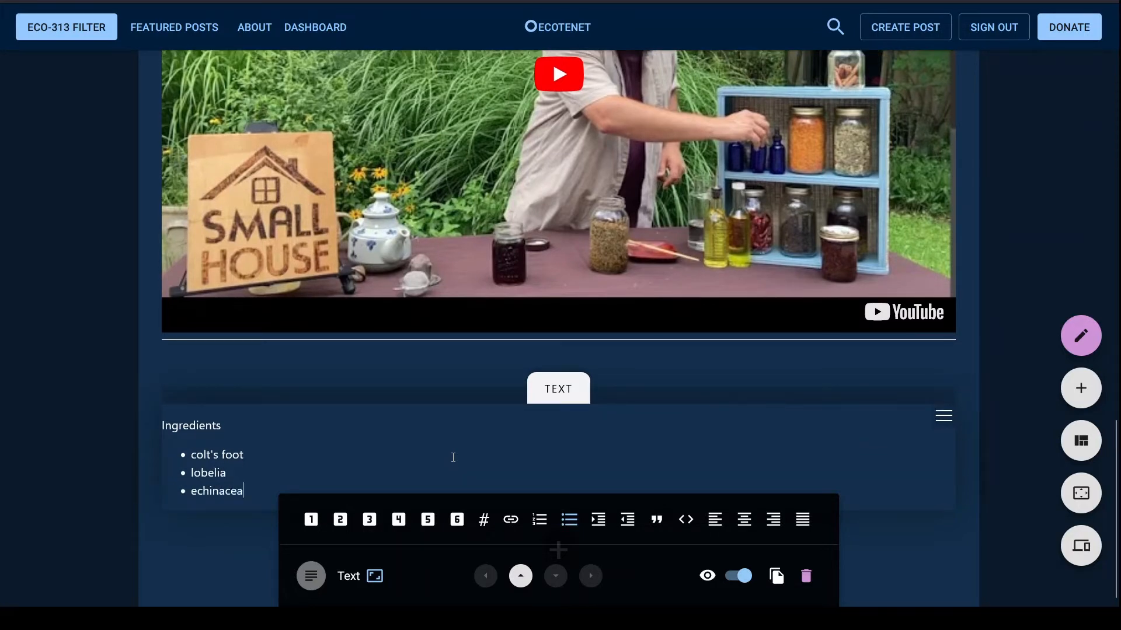
{"action": "left_click", "coordinate": [357, 451]}
{"action": "left_click", "coordinate": [232, 532]}
Add a text block below the ingredients with "Instructions" as its first line, followed by a new line
{"action": "left_click", "coordinate": [599, 560]}
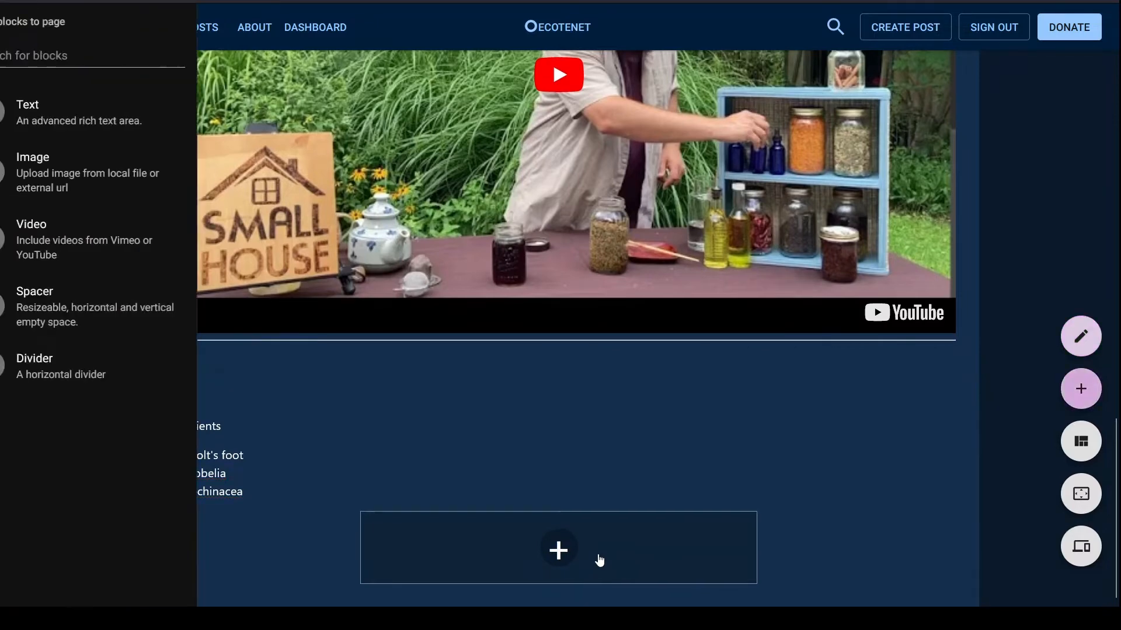
{"action": "left_click", "coordinate": [126, 128]}
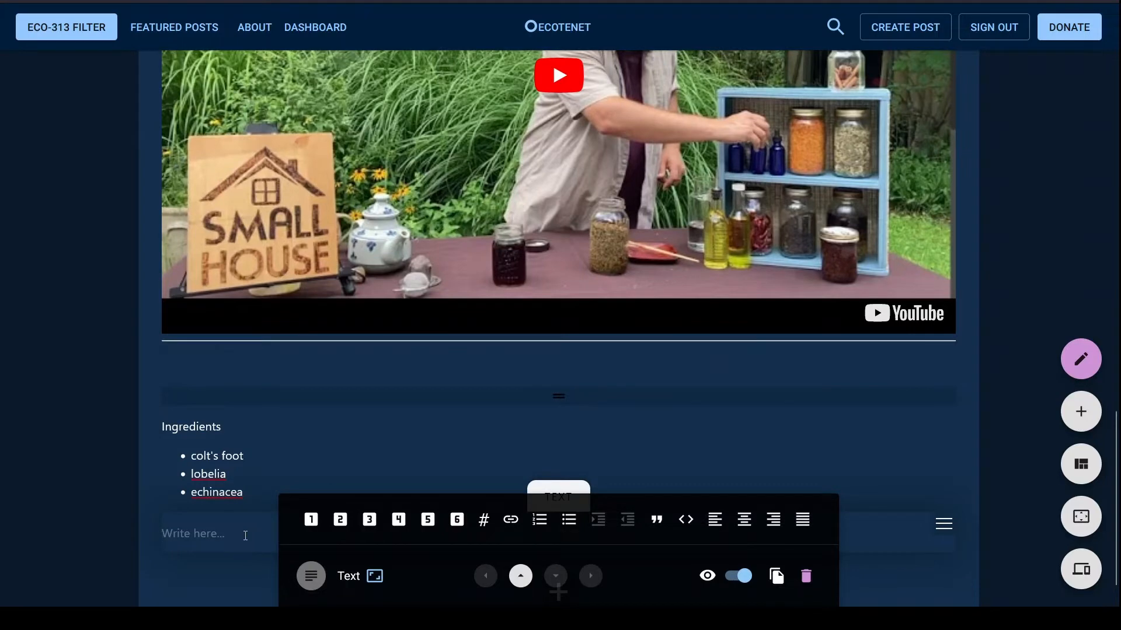
{"action": "type", "text": "Instruc"}
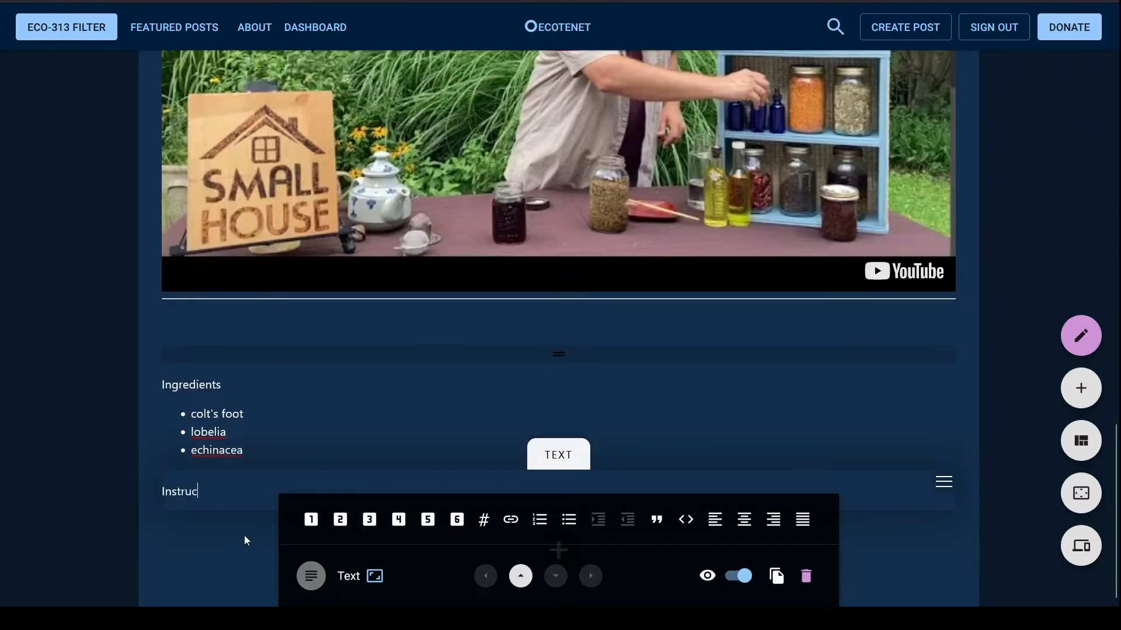
{"action": "type", "text": "tions"}
{"action": "key", "text": "Return"}
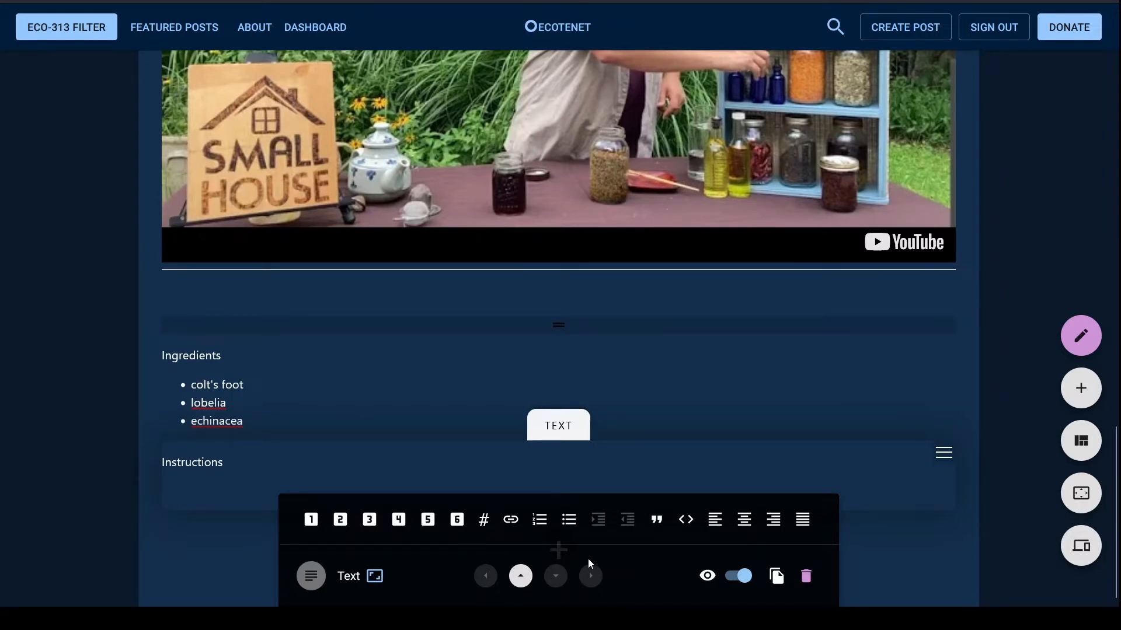
Add a numbered list under "Instructions" with the items Step one, Step two and Step three
{"action": "left_click", "coordinate": [547, 534]}
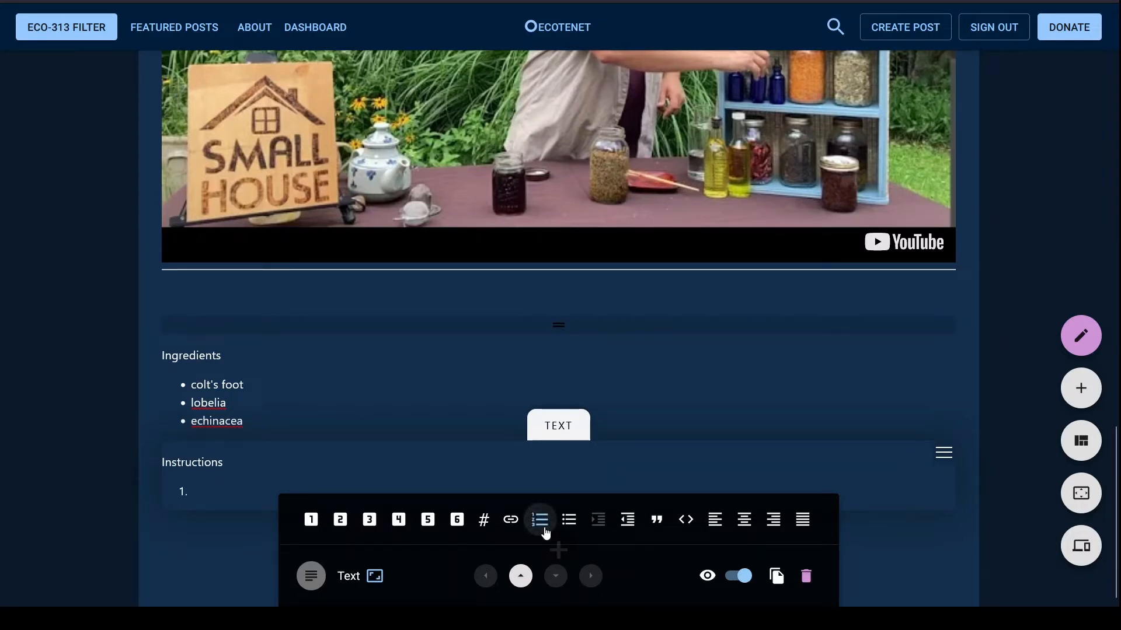
{"action": "type", "text": "Step one"}
{"action": "key", "text": "Return"}
{"action": "type", "text": "S"}
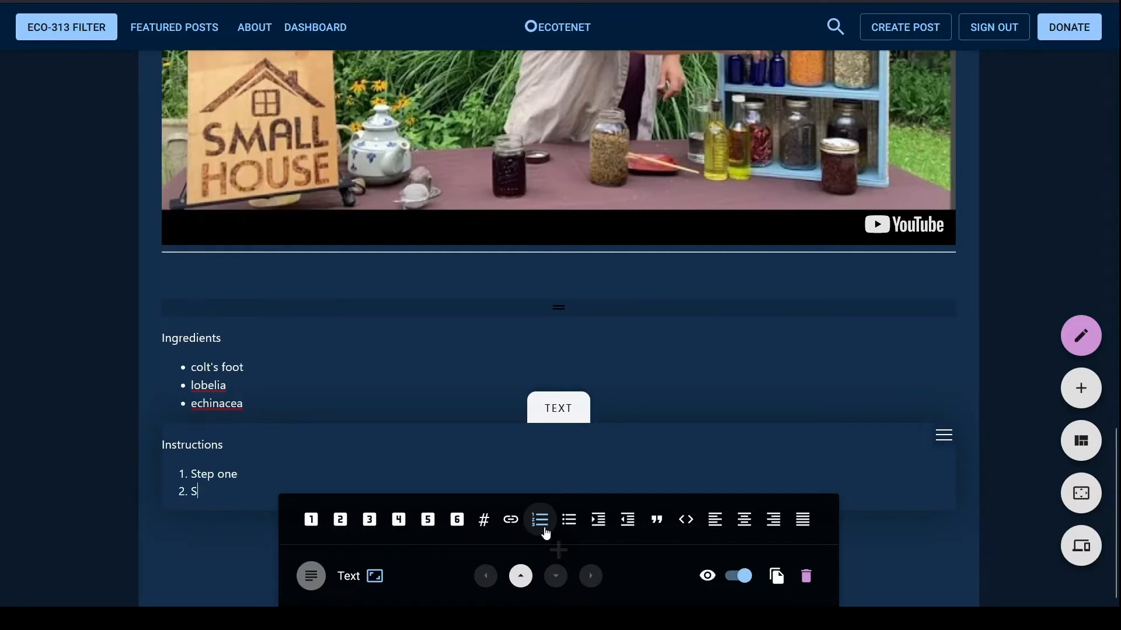
{"action": "type", "text": "tep two"}
{"action": "key", "text": "Return"}
{"action": "type", "text": "Step t"}
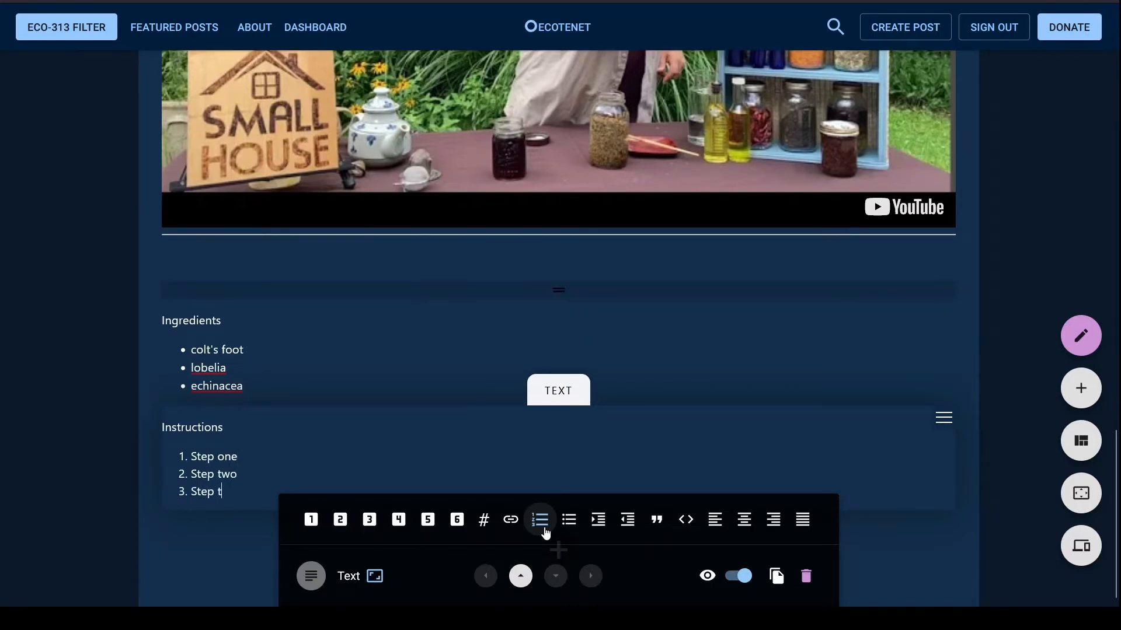
{"action": "type", "text": "hree"}
{"action": "key", "text": "Return"}
{"action": "key", "text": "BackSpace"}
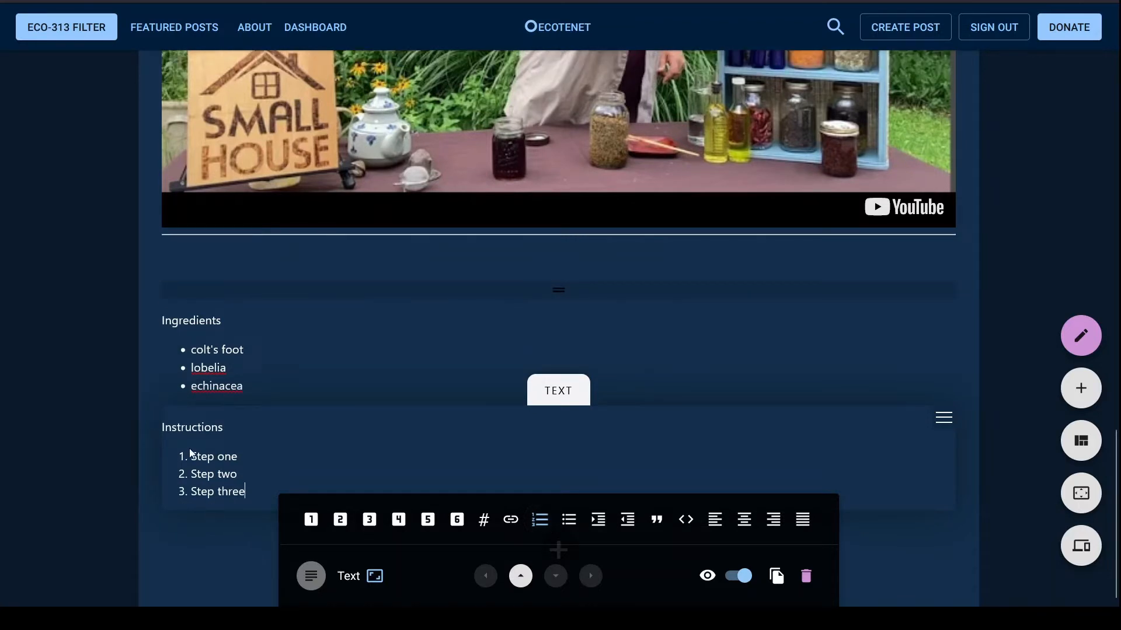
Indent the "Instructions" and "Ingredients" lines with leading spaces to align them with their lists
{"action": "left_click", "coordinate": [164, 428]}
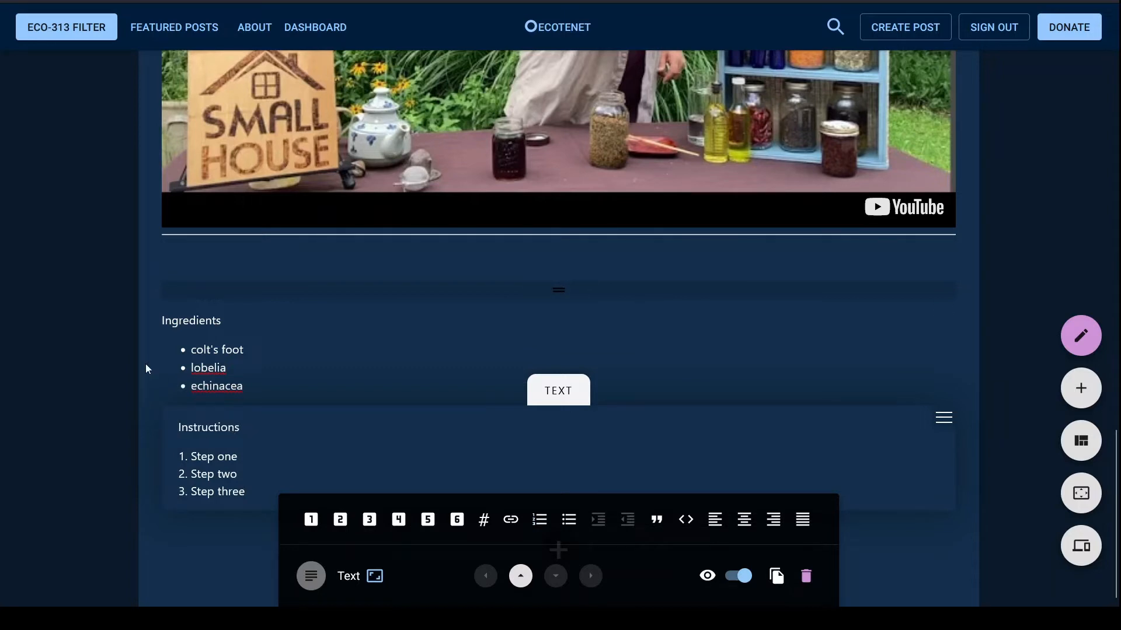
{"action": "left_click", "coordinate": [163, 325]}
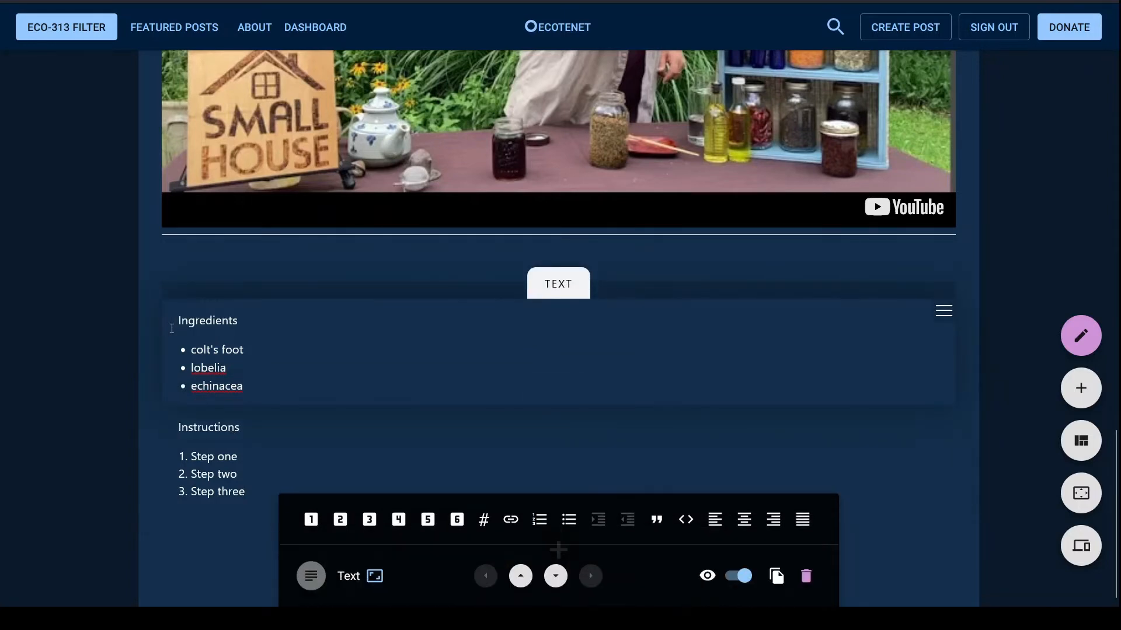
Format "Ingredients" as a bold, underlined level 3 heading and trim its leading space
{"action": "left_click_drag", "start_coordinate": [175, 320], "coordinate": [242, 322]}
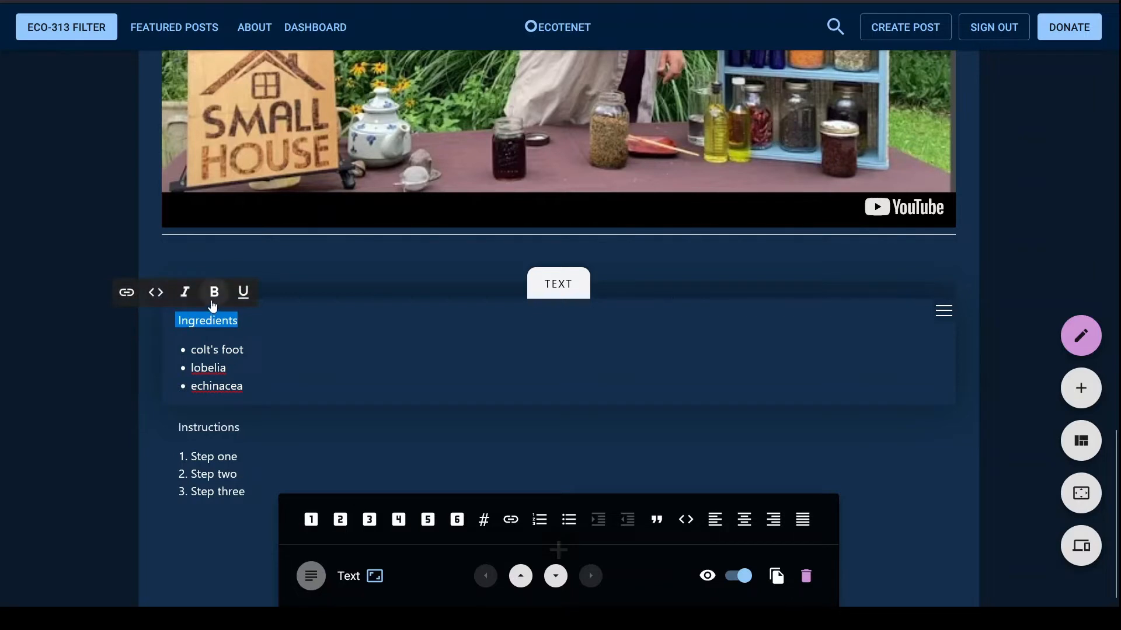
{"action": "left_click", "coordinate": [224, 300]}
{"action": "left_click", "coordinate": [243, 293]}
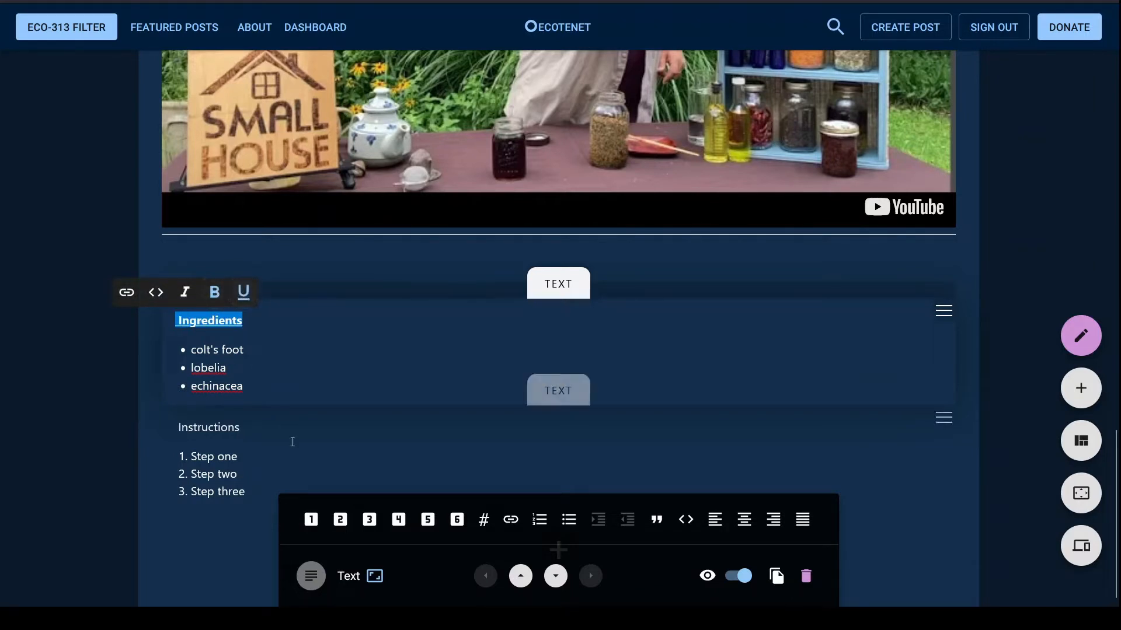
{"action": "left_click", "coordinate": [406, 525]}
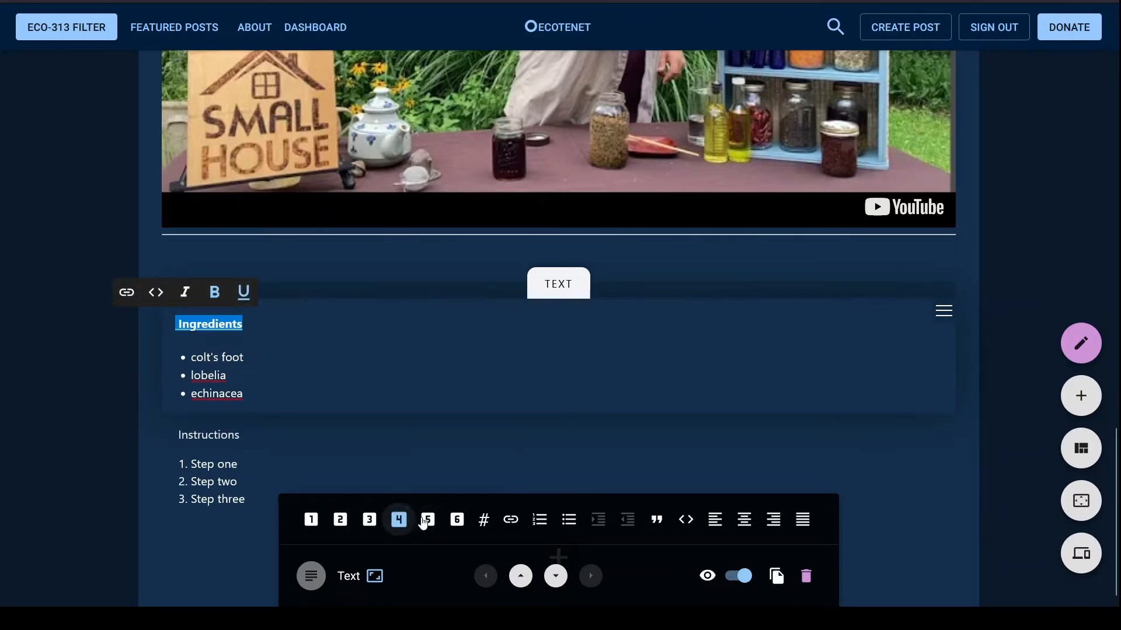
{"action": "left_click", "coordinate": [417, 523]}
{"action": "left_click", "coordinate": [398, 522]}
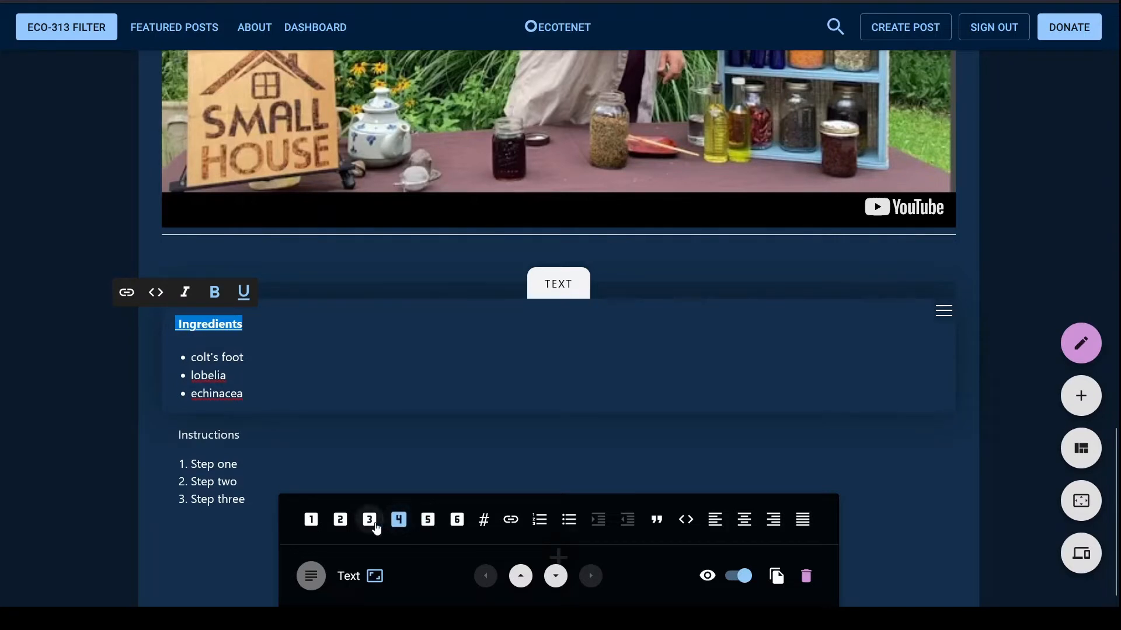
{"action": "left_click", "coordinate": [370, 521]}
{"action": "left_click", "coordinate": [180, 328]}
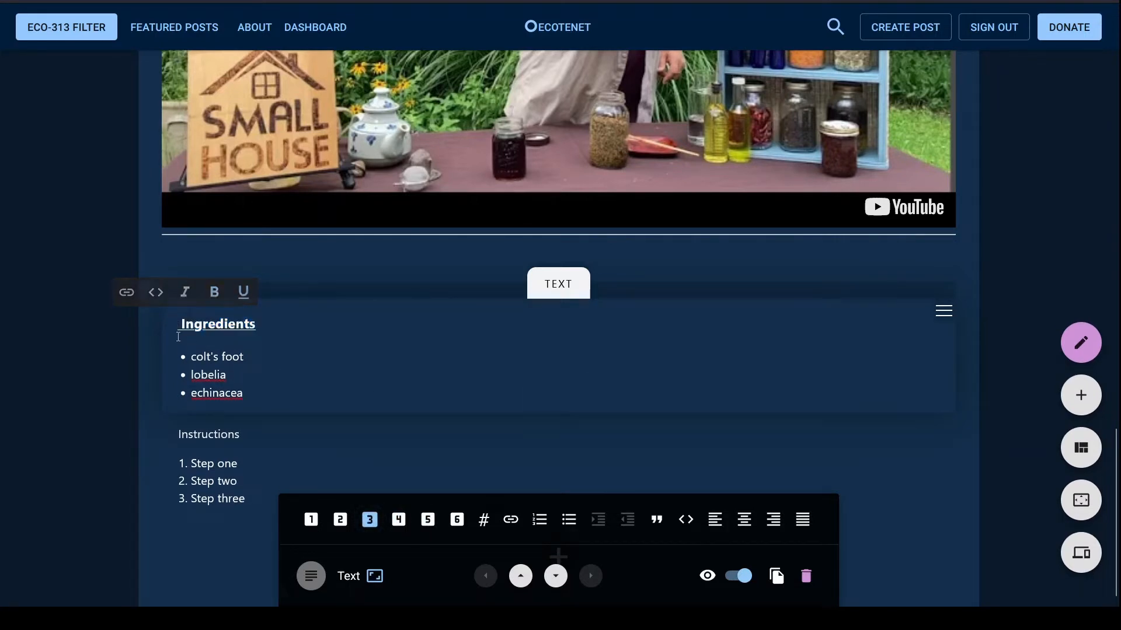
{"action": "key", "text": "Delete"}
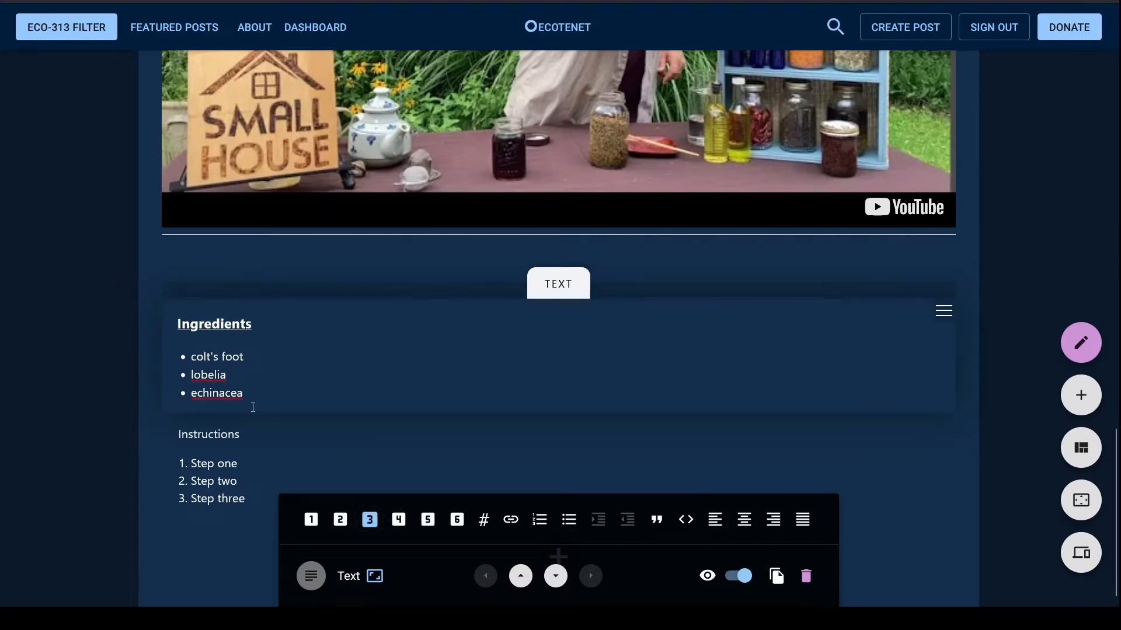
Format "Instructions" as a bold, underlined level 3 heading
{"action": "double_click", "coordinate": [178, 435]}
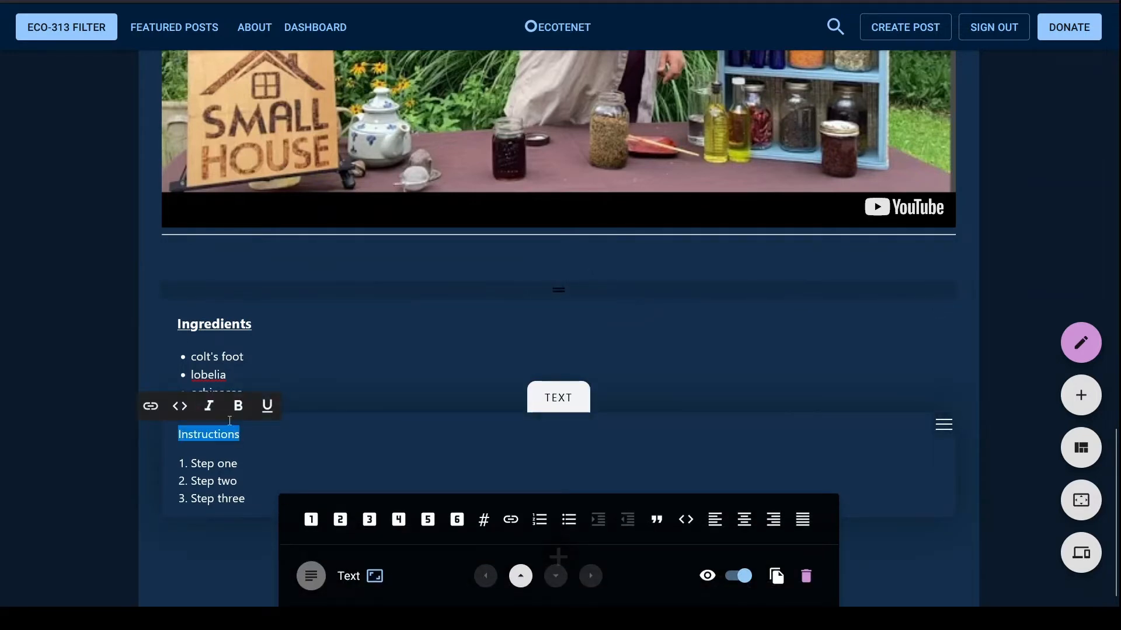
{"action": "left_click", "coordinate": [369, 520]}
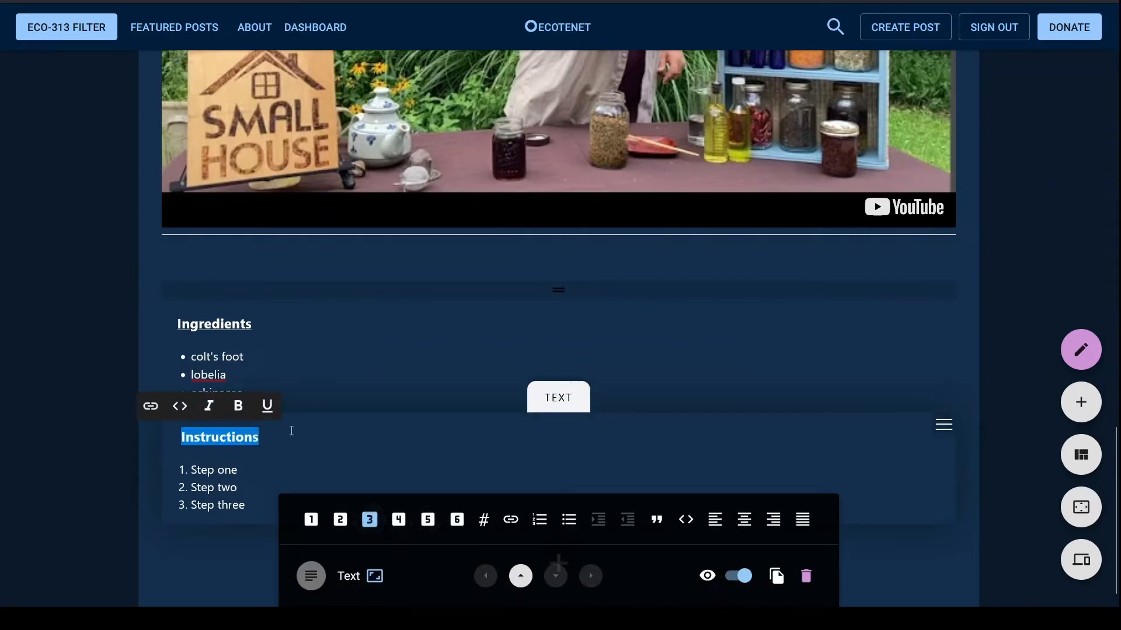
{"action": "left_click", "coordinate": [268, 405]}
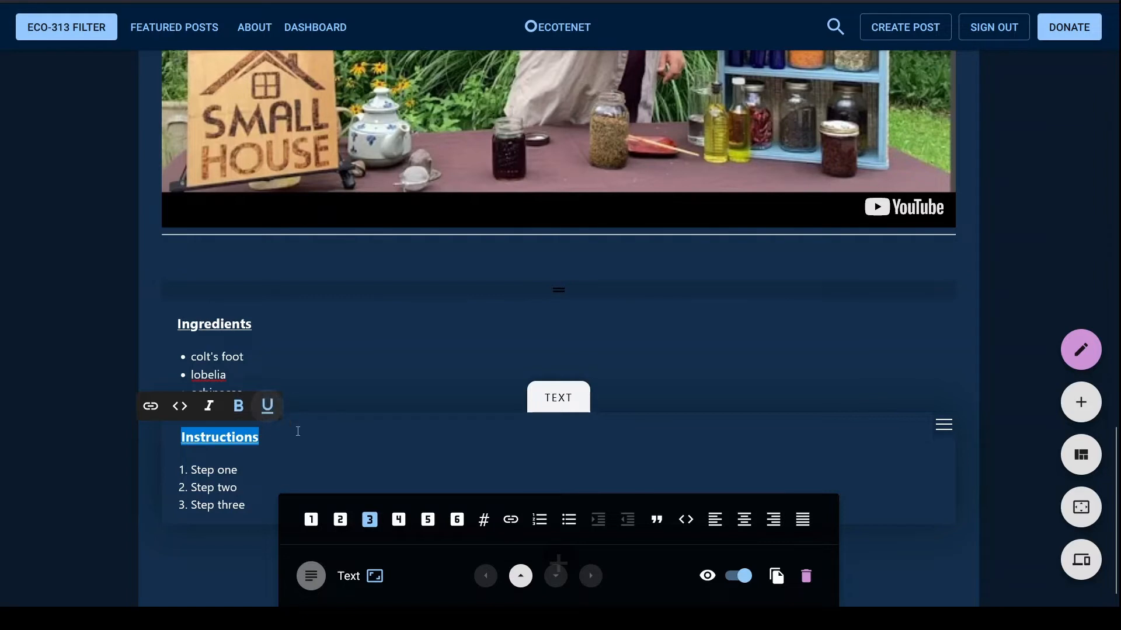
{"action": "left_click", "coordinate": [322, 438]}
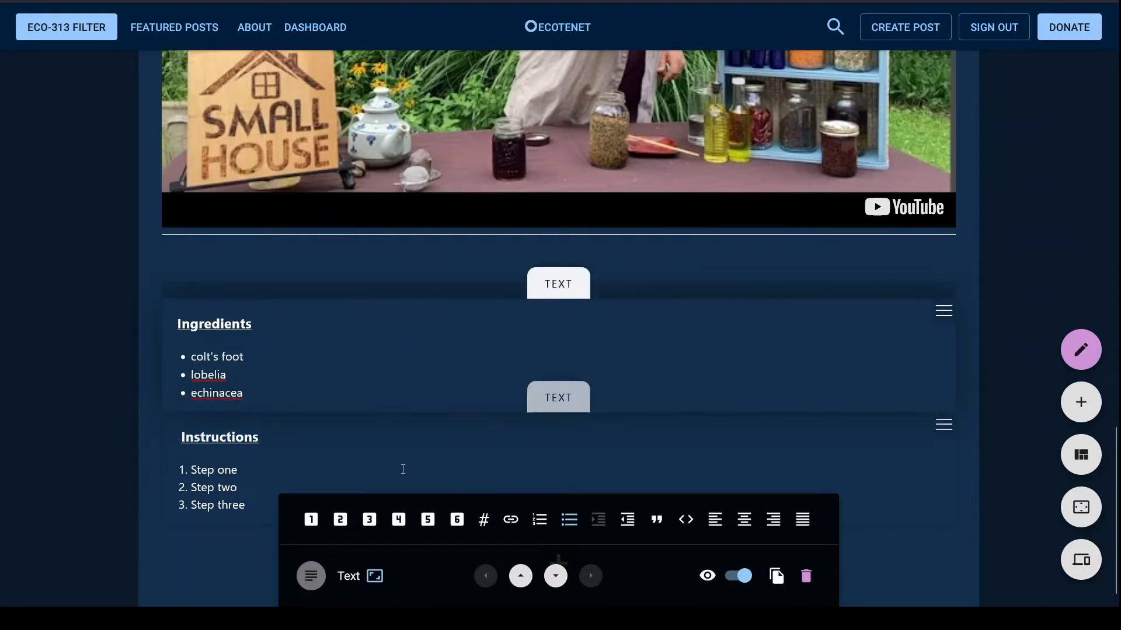
{"action": "left_click", "coordinate": [146, 382]}
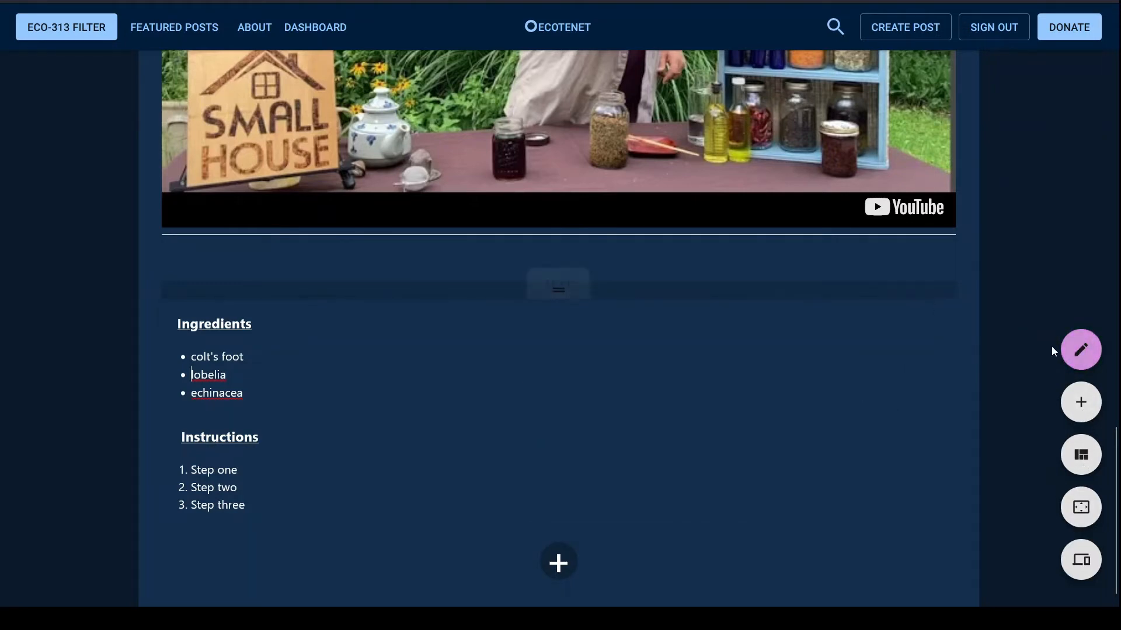
{"action": "left_click", "coordinate": [667, 351]}
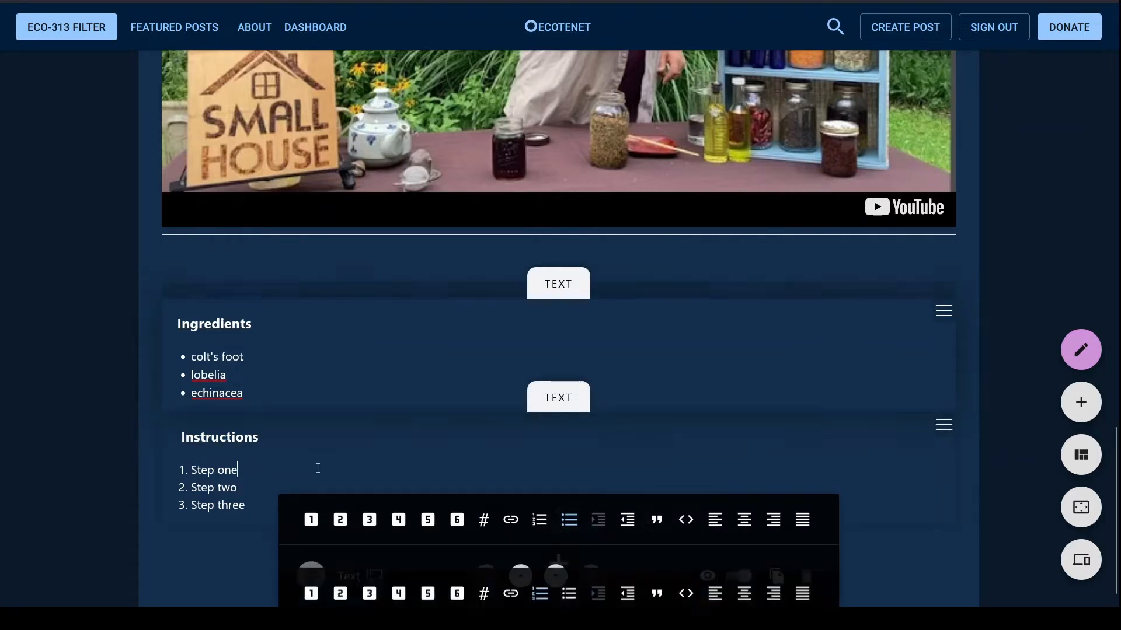
{"action": "left_click", "coordinate": [336, 432]}
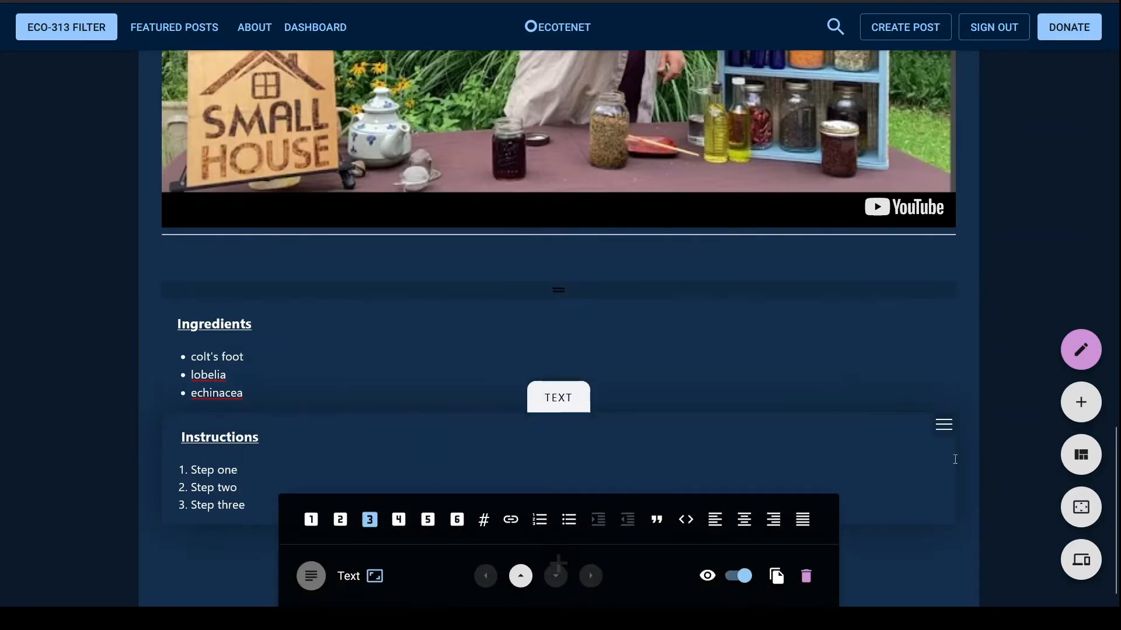
{"action": "key", "text": "Down"}
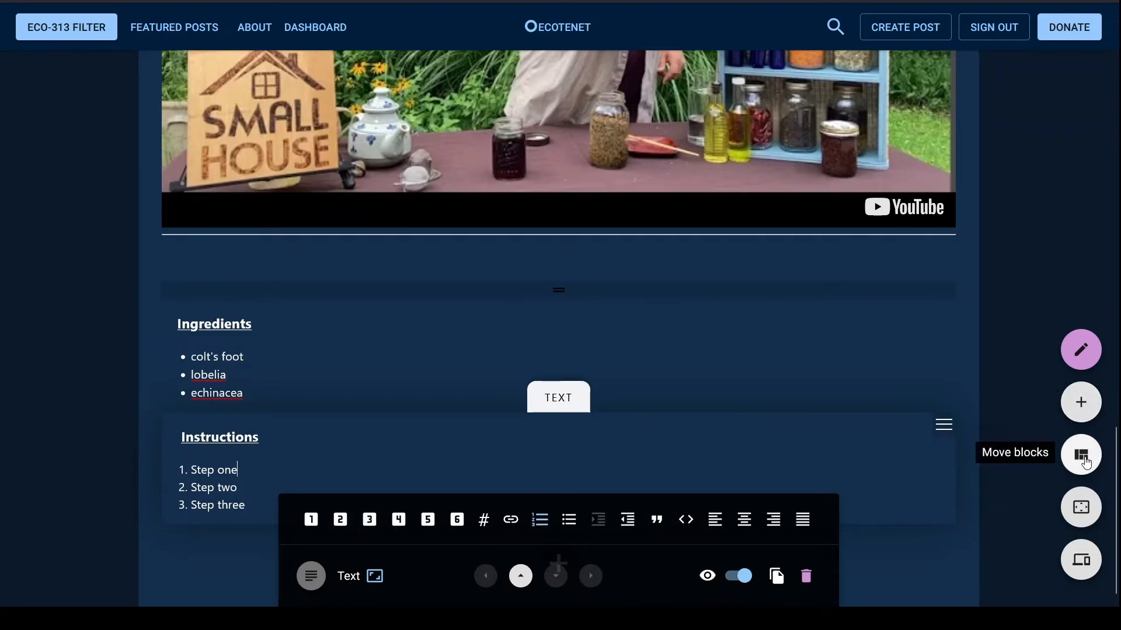
Move the Instructions text block to the right of the Ingredients block so the two sit side by side
{"action": "left_click", "coordinate": [1085, 461]}
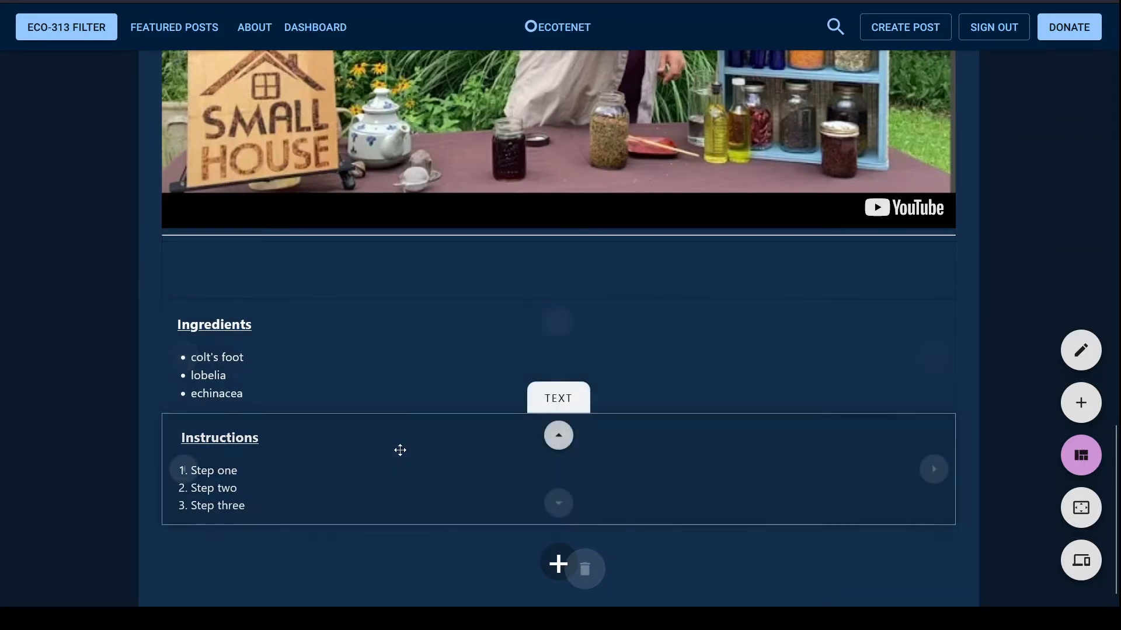
{"action": "left_click_drag", "start_coordinate": [400, 450], "coordinate": [867, 346]}
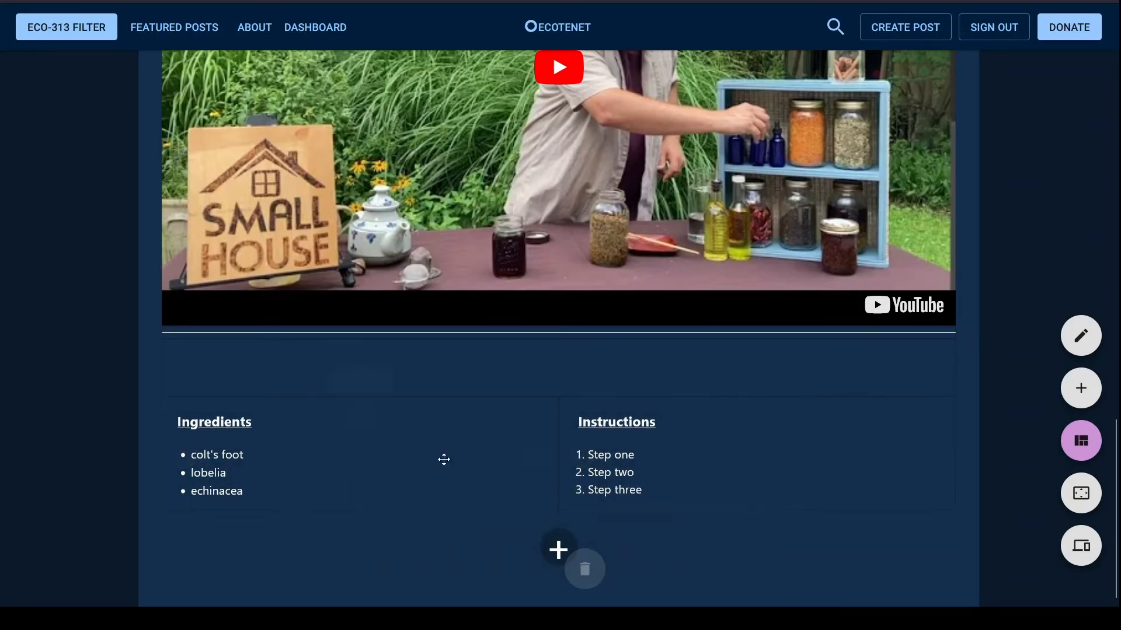
Move the divider block from below the video into a column to the right of the video
{"action": "scroll", "coordinate": [580, 282], "scroll_direction": "up", "scroll_amount": 18}
{"action": "scroll", "coordinate": [590, 266], "scroll_direction": "down", "scroll_amount": 8}
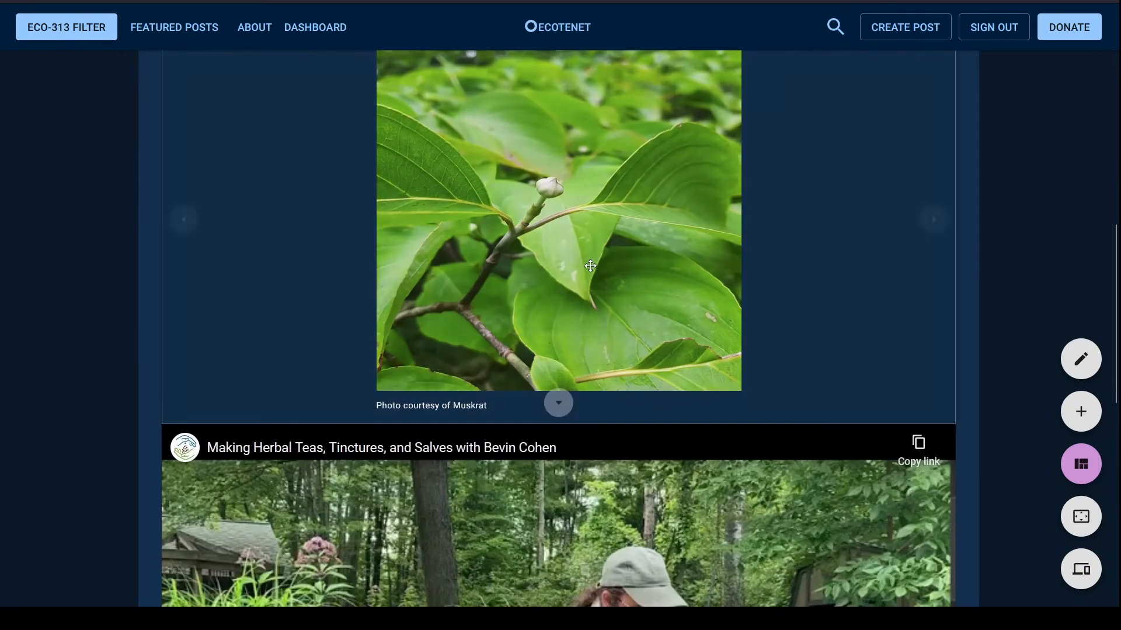
{"action": "scroll", "coordinate": [590, 266], "scroll_direction": "down", "scroll_amount": 10}
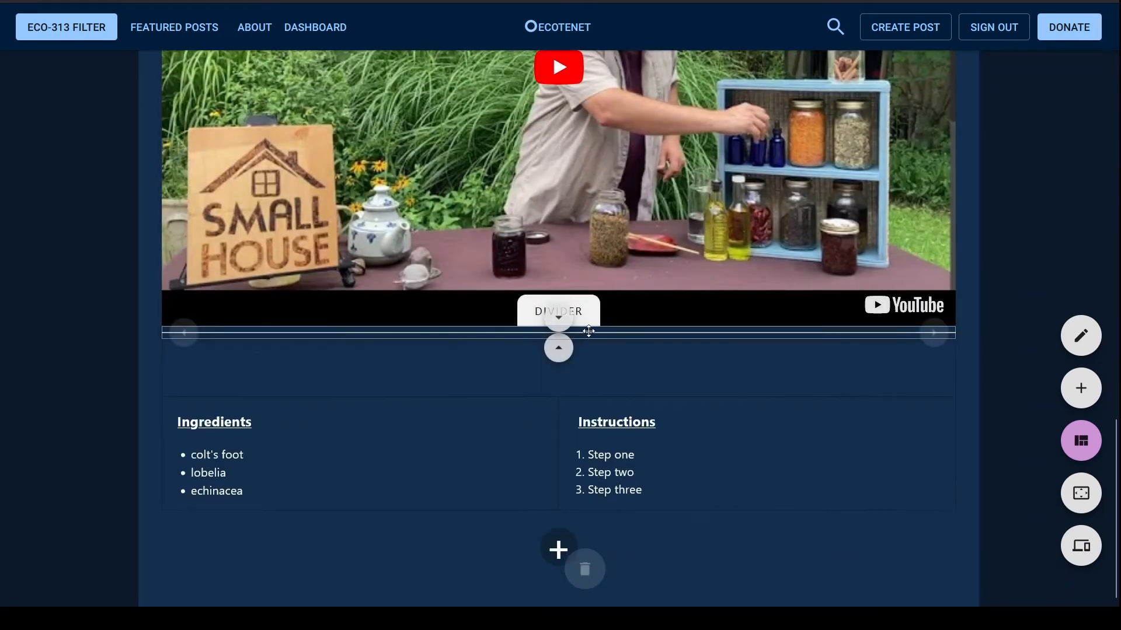
{"action": "left_click", "coordinate": [589, 331]}
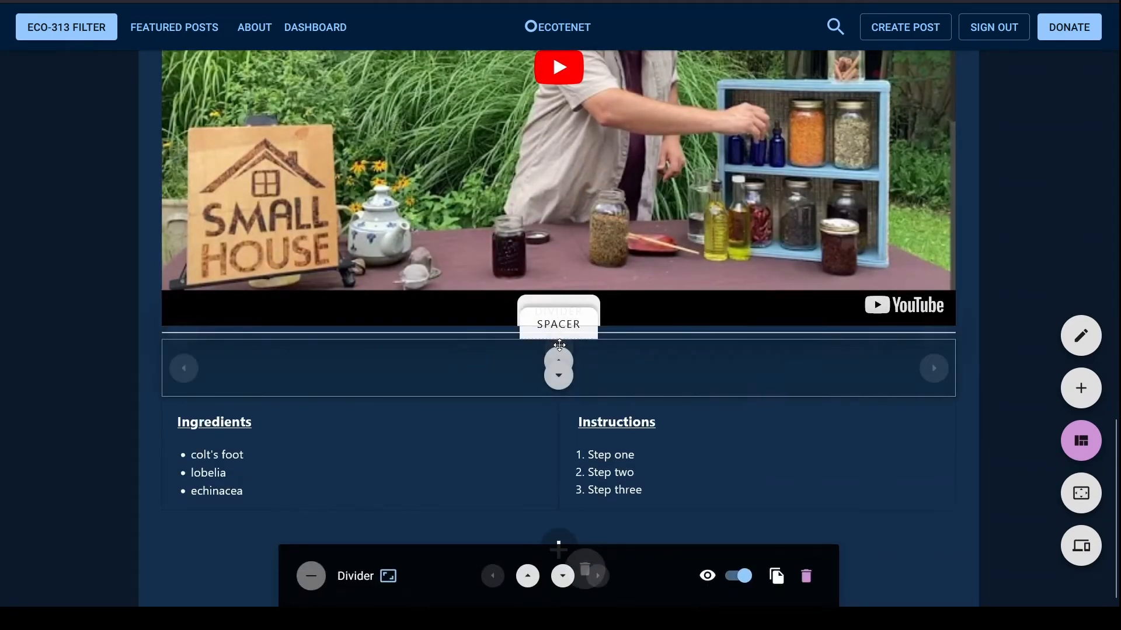
{"action": "left_click", "coordinate": [561, 338]}
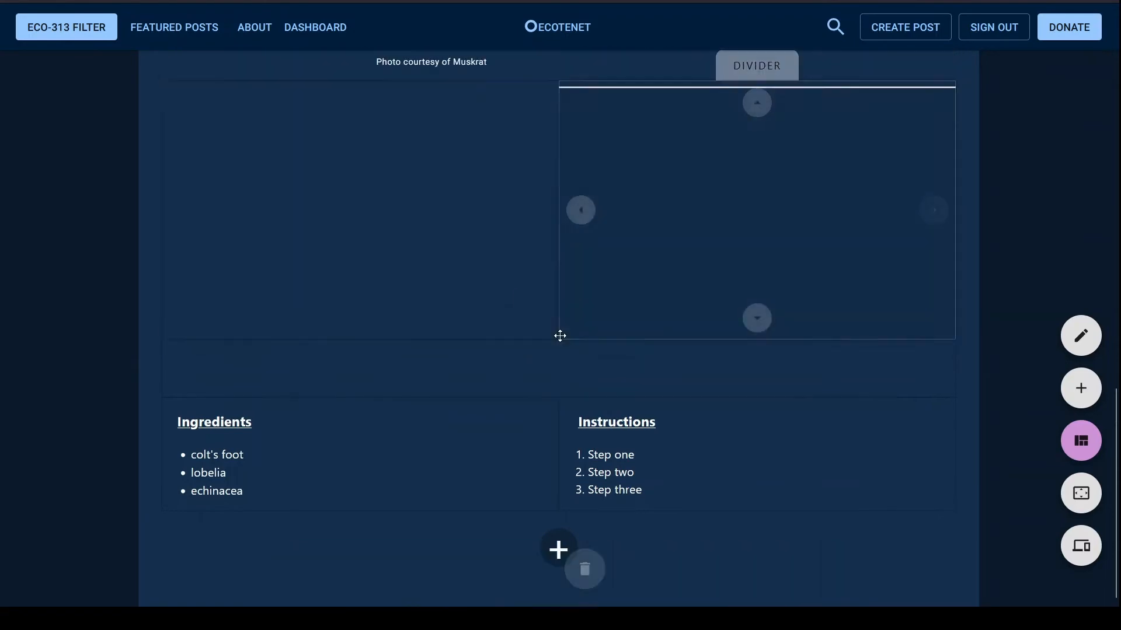
{"action": "scroll", "coordinate": [655, 236], "scroll_direction": "up", "scroll_amount": 3}
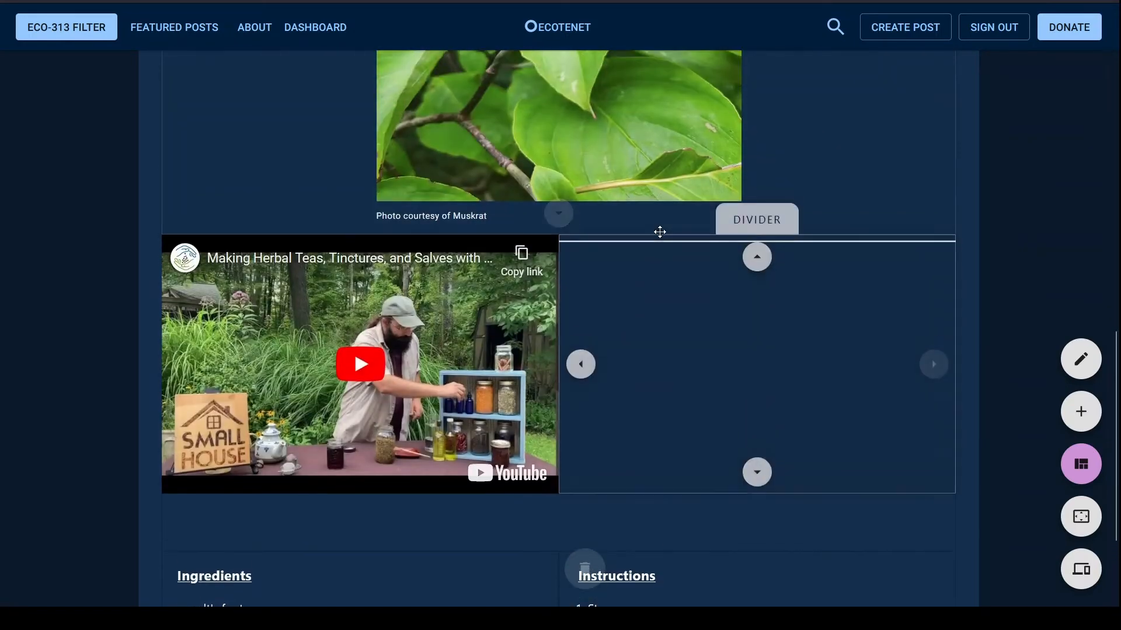
Move the divider up to its own full-width row between the lorem ipsum text block and the leaf image
{"action": "left_click", "coordinate": [757, 257]}
{"action": "scroll", "coordinate": [652, 301], "scroll_direction": "up", "scroll_amount": 3}
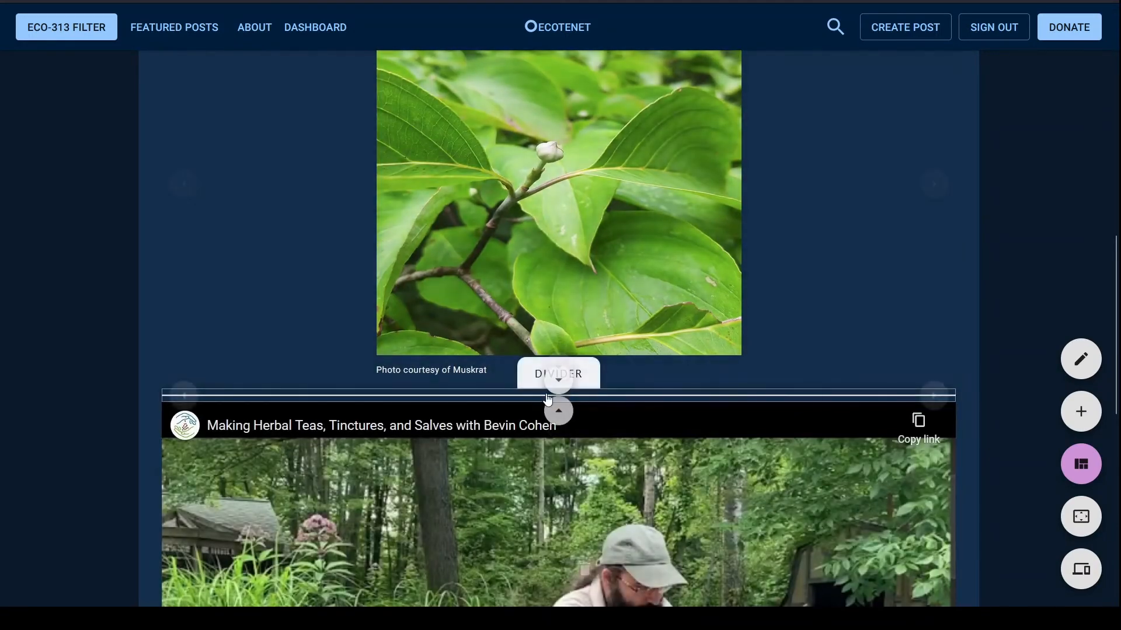
{"action": "left_click", "coordinate": [562, 412]}
{"action": "scroll", "coordinate": [650, 222], "scroll_direction": "up", "scroll_amount": 6}
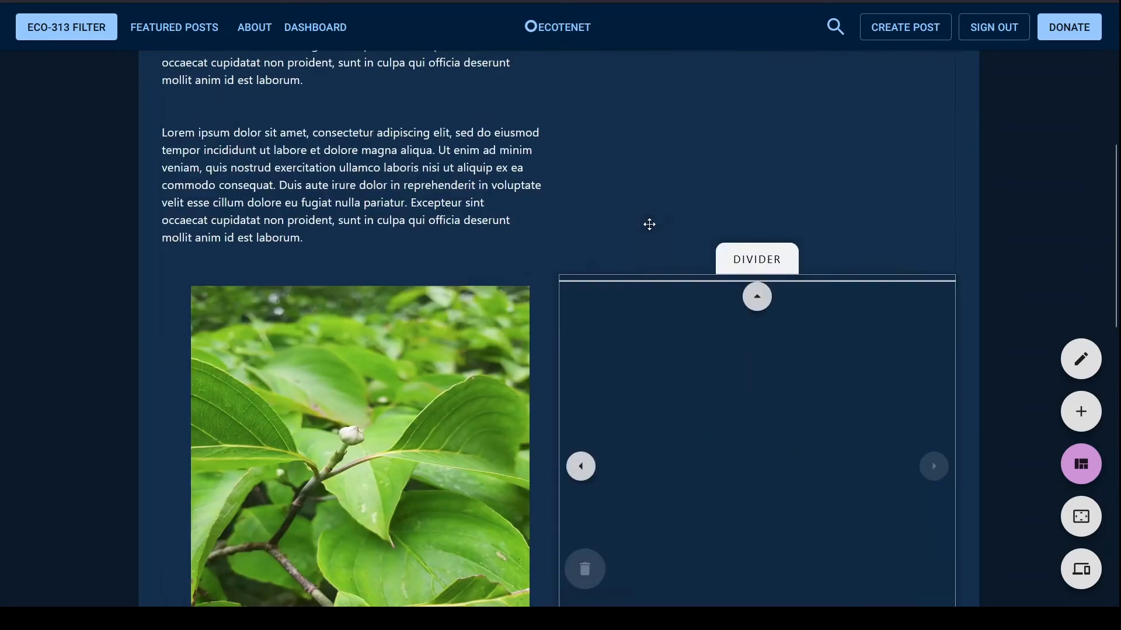
{"action": "left_click", "coordinate": [754, 308]}
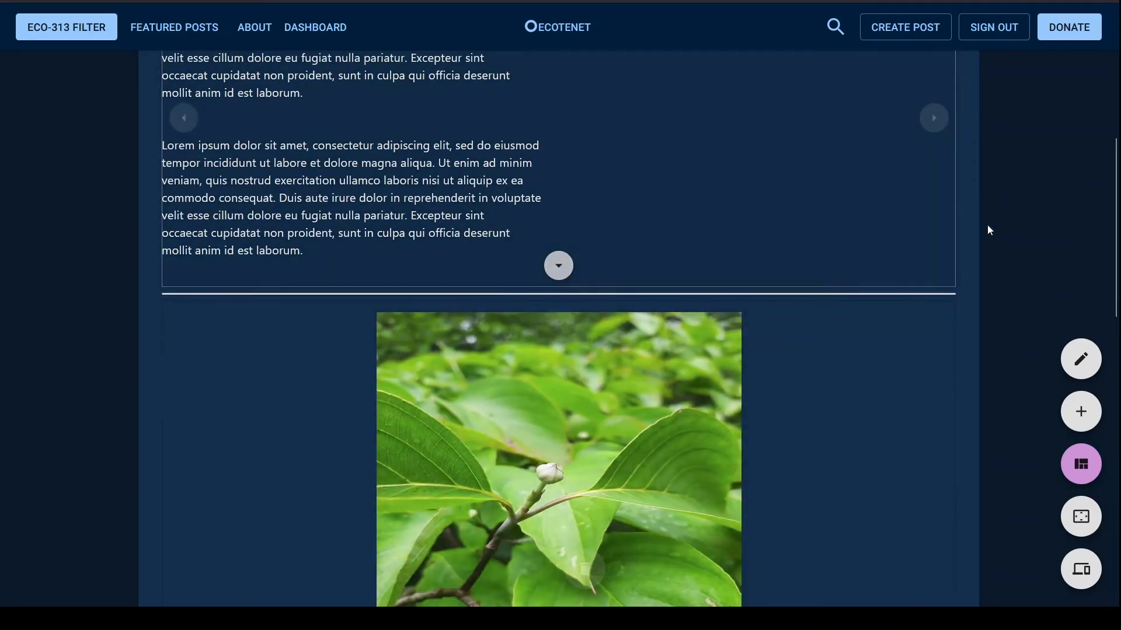
{"action": "scroll", "coordinate": [958, 205], "scroll_direction": "up", "scroll_amount": 5}
{"action": "scroll", "coordinate": [959, 206], "scroll_direction": "down", "scroll_amount": 9}
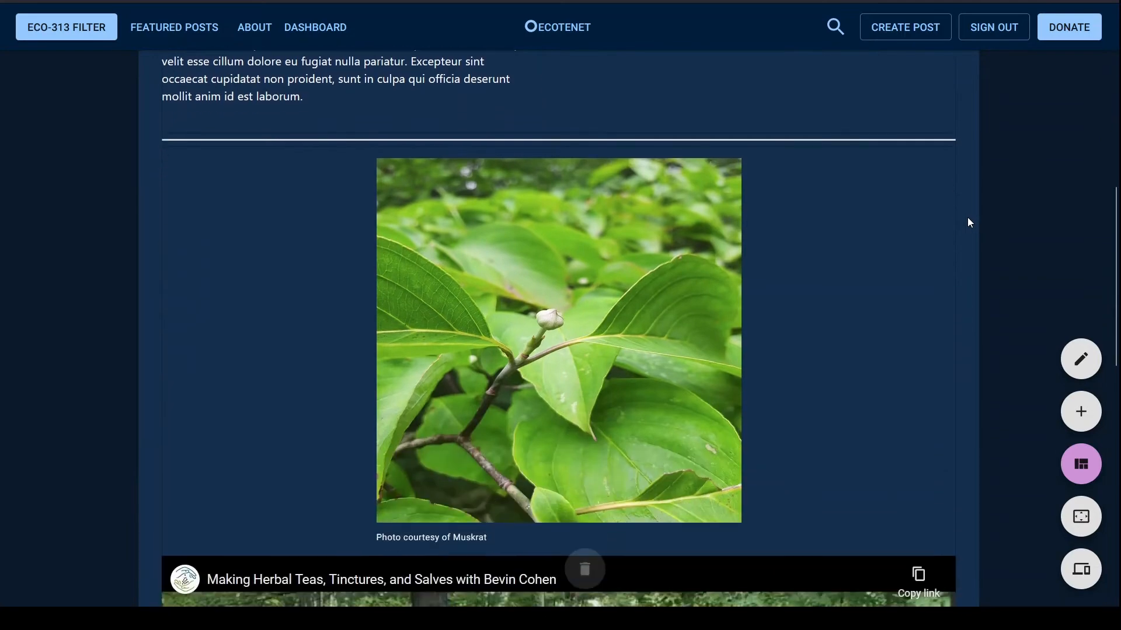
{"action": "scroll", "coordinate": [1023, 232], "scroll_direction": "down", "scroll_amount": 10}
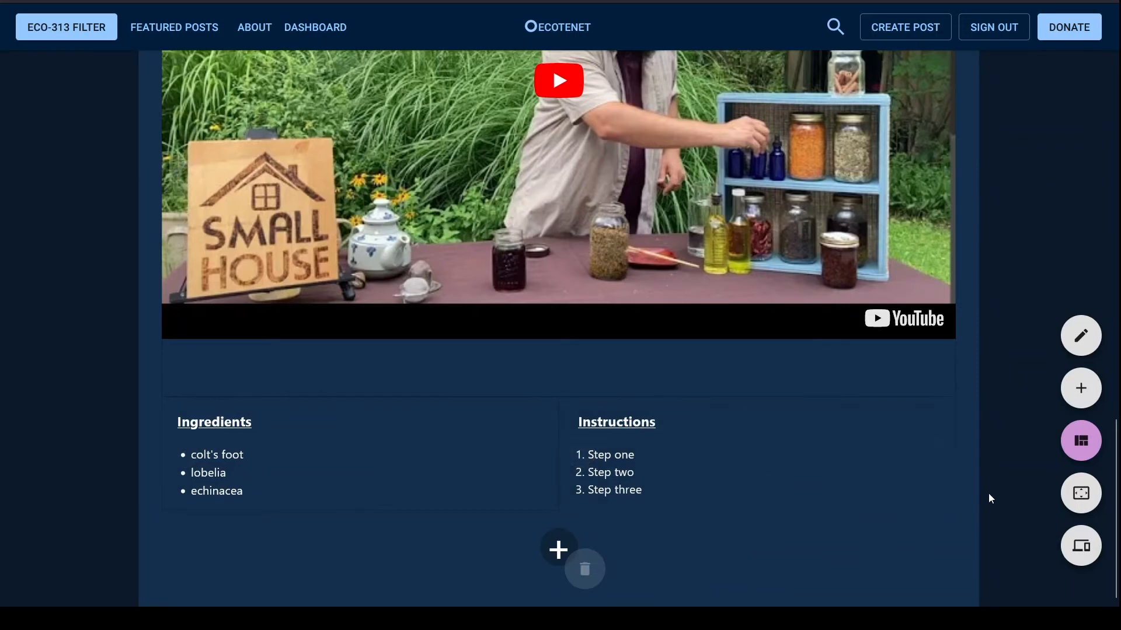
Preview the post body and check the divider's placement above the image
{"action": "left_click", "coordinate": [1088, 551]}
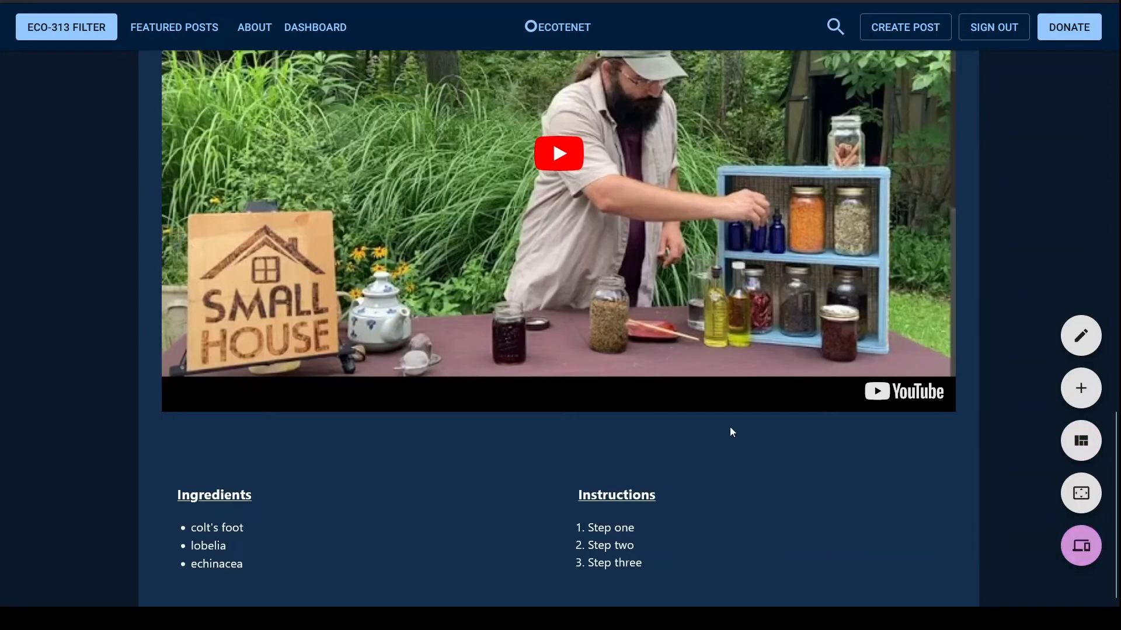
{"action": "scroll", "coordinate": [632, 443], "scroll_direction": "up", "scroll_amount": 10}
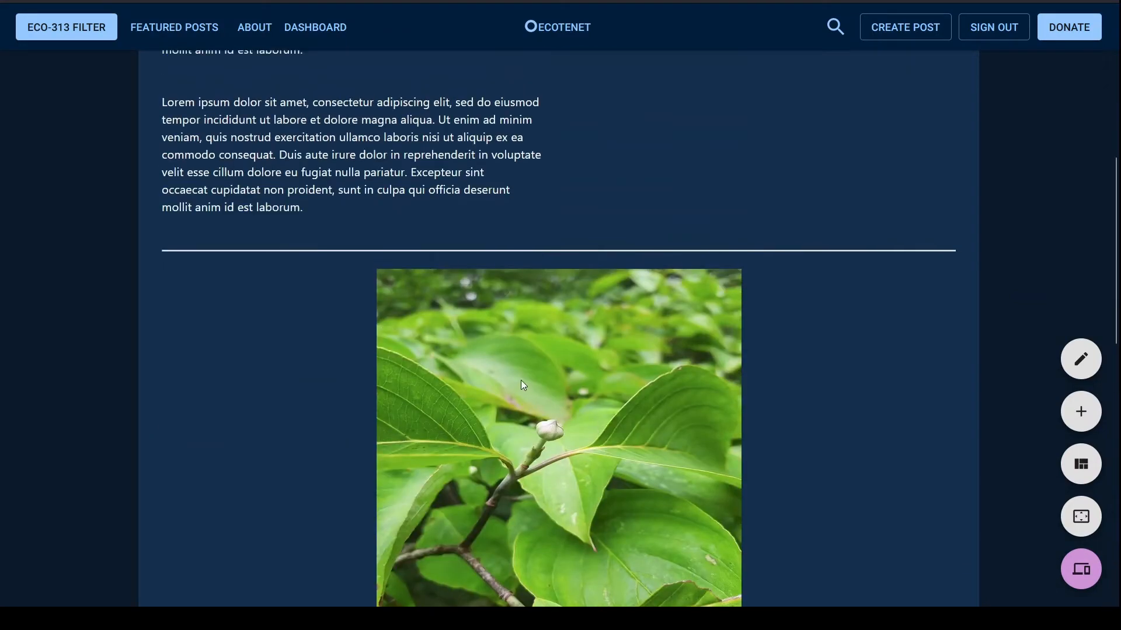
{"action": "scroll", "coordinate": [521, 380], "scroll_direction": "up", "scroll_amount": 5}
{"action": "scroll", "coordinate": [448, 304], "scroll_direction": "down", "scroll_amount": 4}
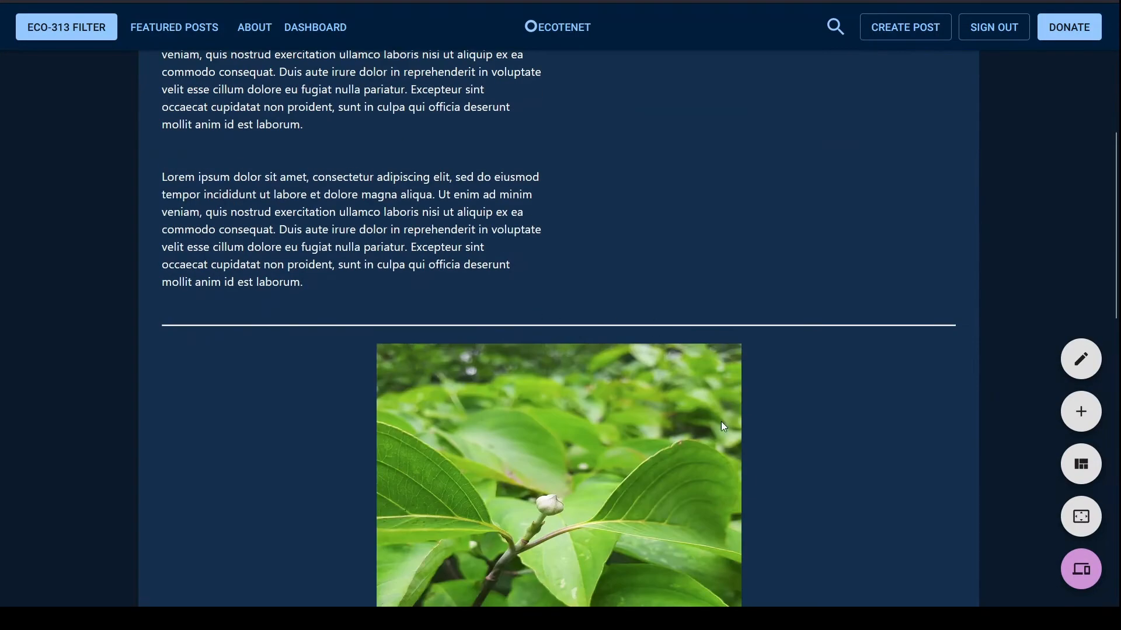
Widen the Ingredients column by moving its boundary with the Instructions column to the right
{"action": "left_click", "coordinate": [1081, 359]}
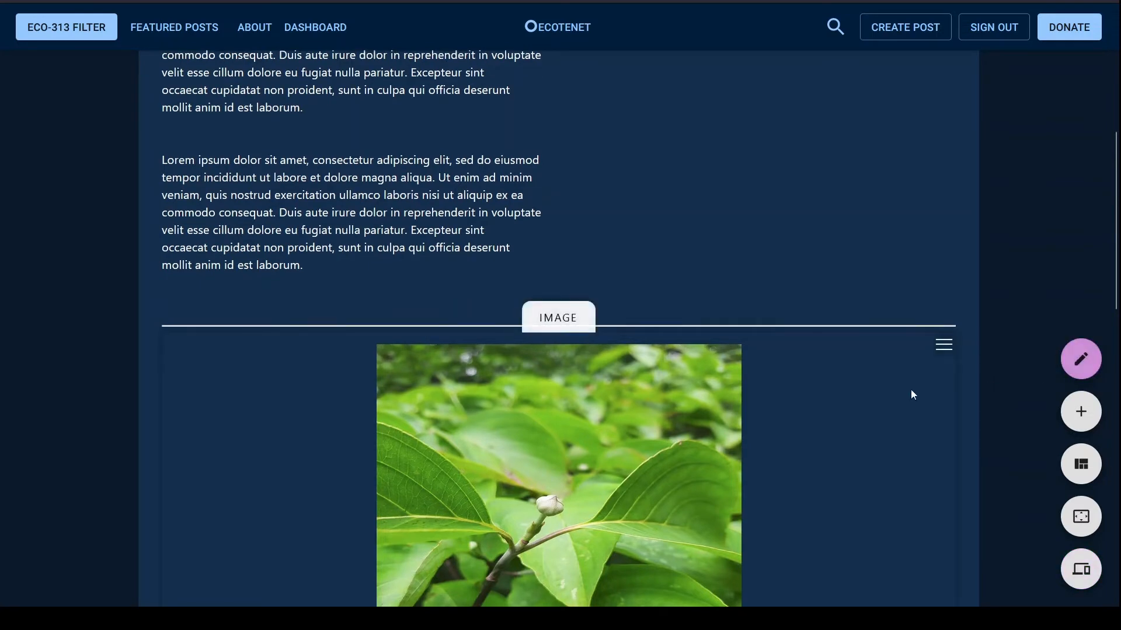
{"action": "left_click", "coordinate": [1080, 513]}
{"action": "scroll", "coordinate": [814, 390], "scroll_direction": "down", "scroll_amount": 10}
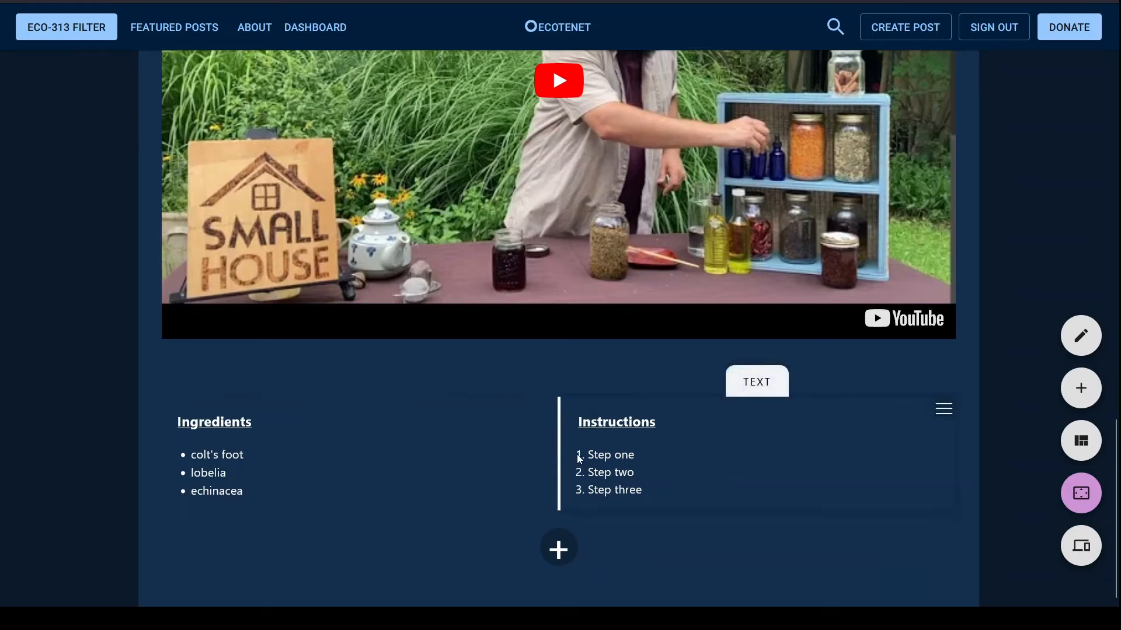
{"action": "left_click_drag", "start_coordinate": [559, 453], "coordinate": [600, 454]}
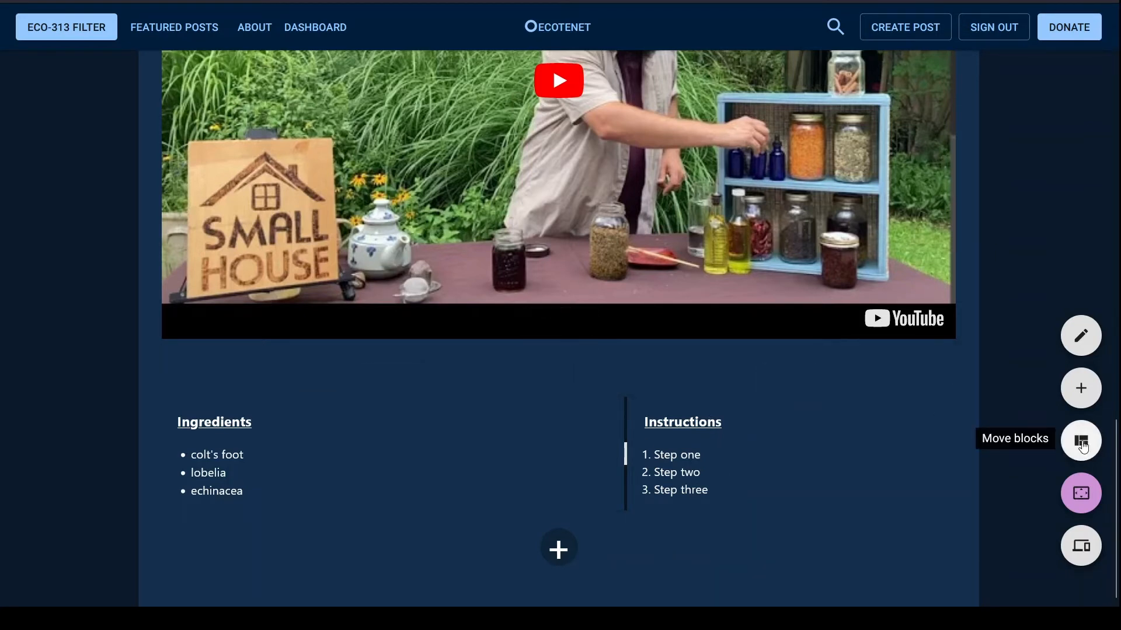
Move the spacer to the left of the Ingredients block, then shift both column boundaries in that row left to center the lists
{"action": "left_click", "coordinate": [1081, 441]}
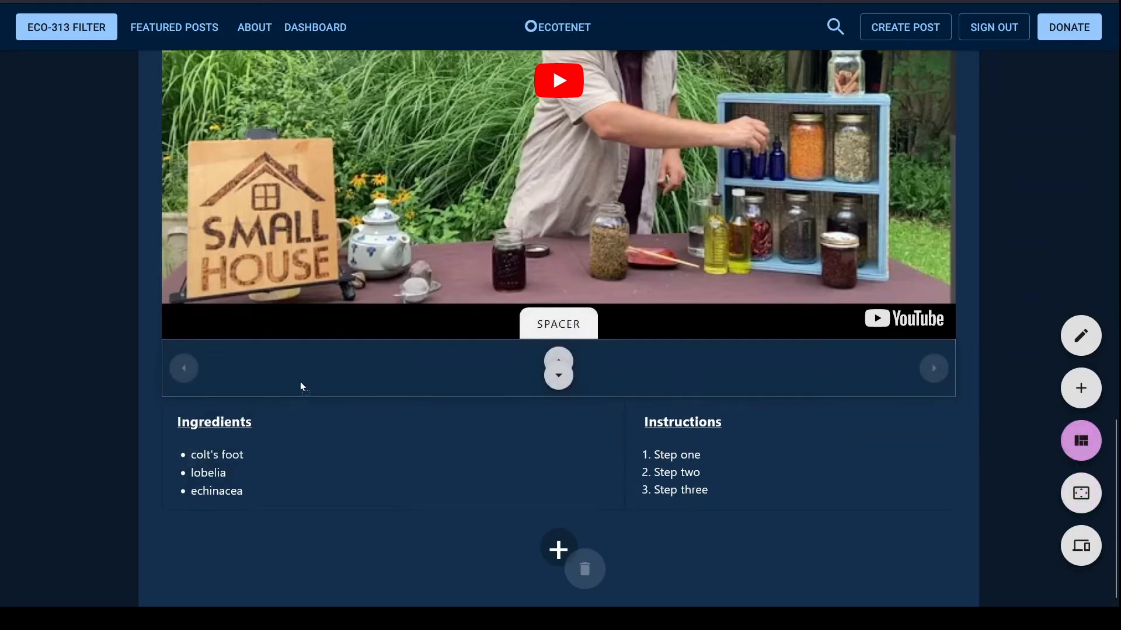
{"action": "left_click_drag", "start_coordinate": [229, 445], "coordinate": [225, 441]}
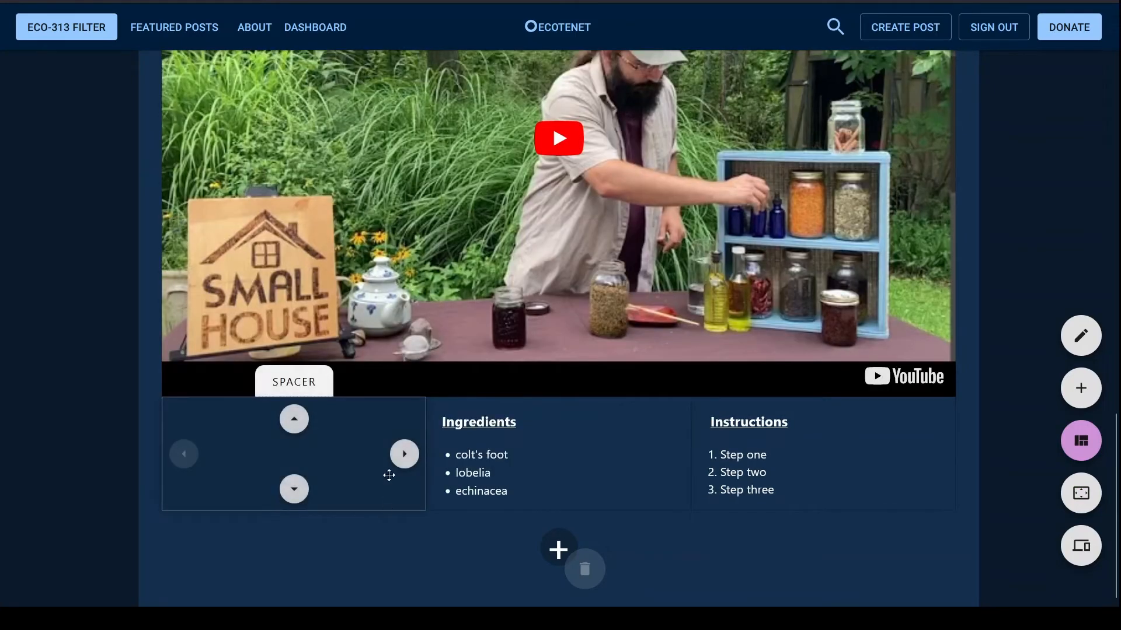
{"action": "left_click", "coordinate": [1096, 496]}
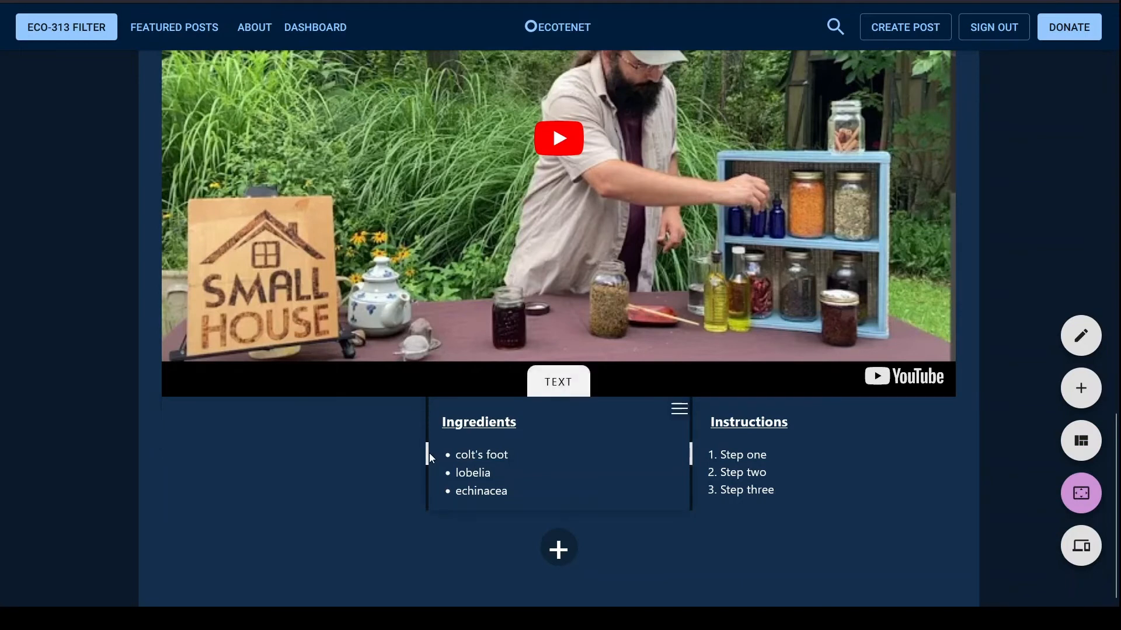
{"action": "left_click_drag", "start_coordinate": [418, 457], "coordinate": [377, 450]}
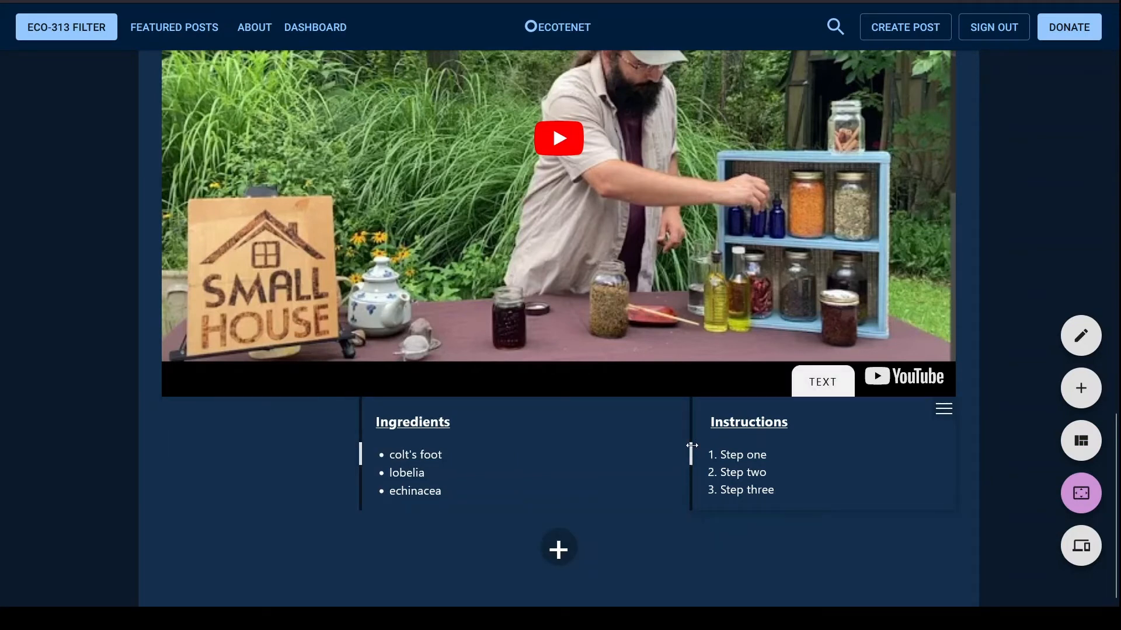
{"action": "left_click_drag", "start_coordinate": [687, 449], "coordinate": [607, 459]}
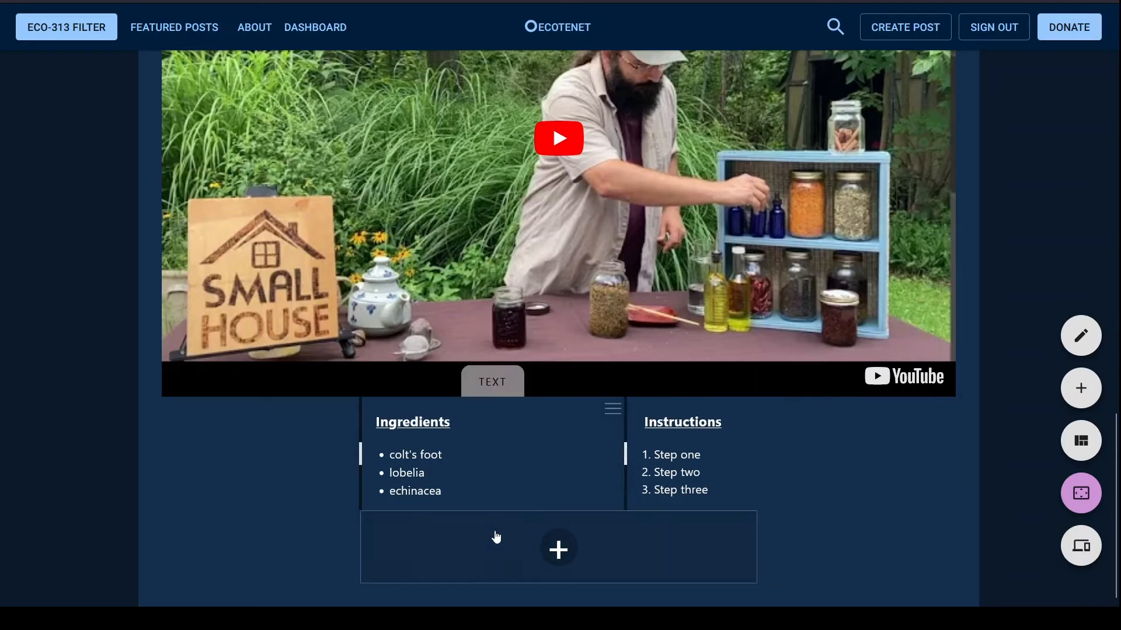
Preview the post body to examine the Ingredients and Instructions columns and the blocks above them
{"action": "left_click", "coordinate": [1081, 546]}
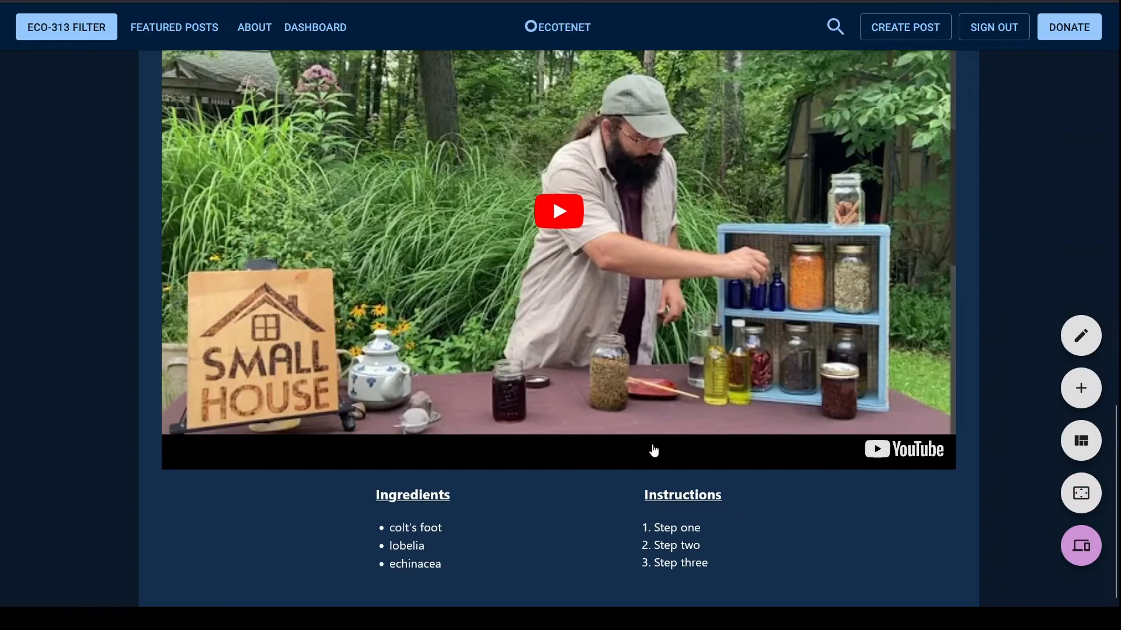
{"action": "scroll", "coordinate": [653, 450], "scroll_direction": "up", "scroll_amount": 1}
{"action": "scroll", "coordinate": [653, 451], "scroll_direction": "down", "scroll_amount": 1}
{"action": "scroll", "coordinate": [681, 441], "scroll_direction": "up", "scroll_amount": 4}
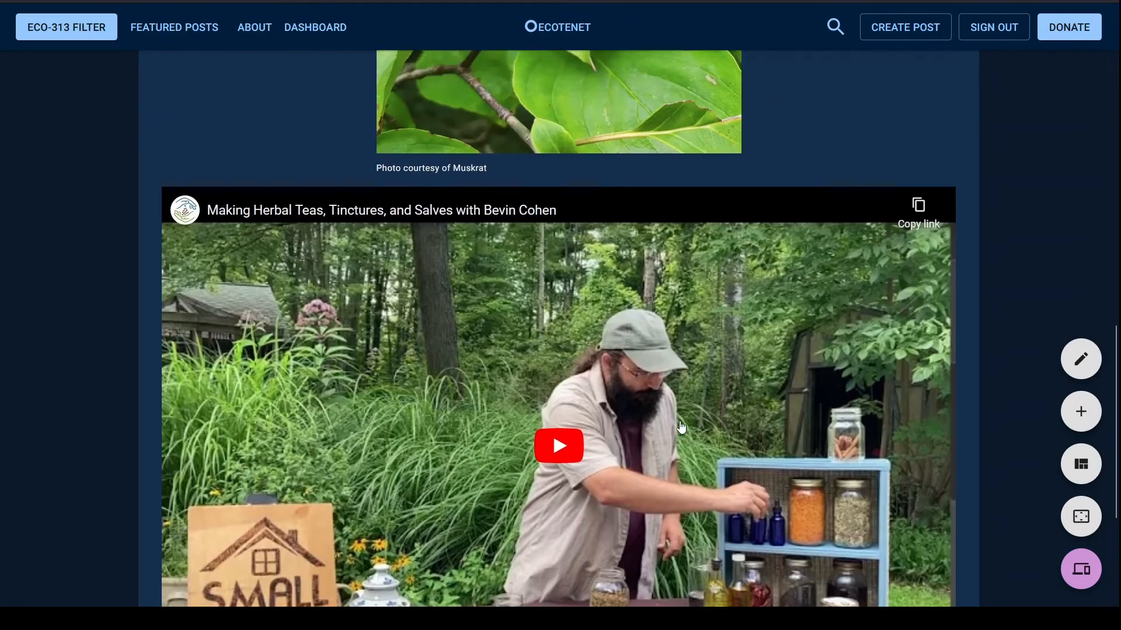
{"action": "scroll", "coordinate": [681, 428], "scroll_direction": "up", "scroll_amount": 10}
{"action": "scroll", "coordinate": [681, 428], "scroll_direction": "down", "scroll_amount": 6}
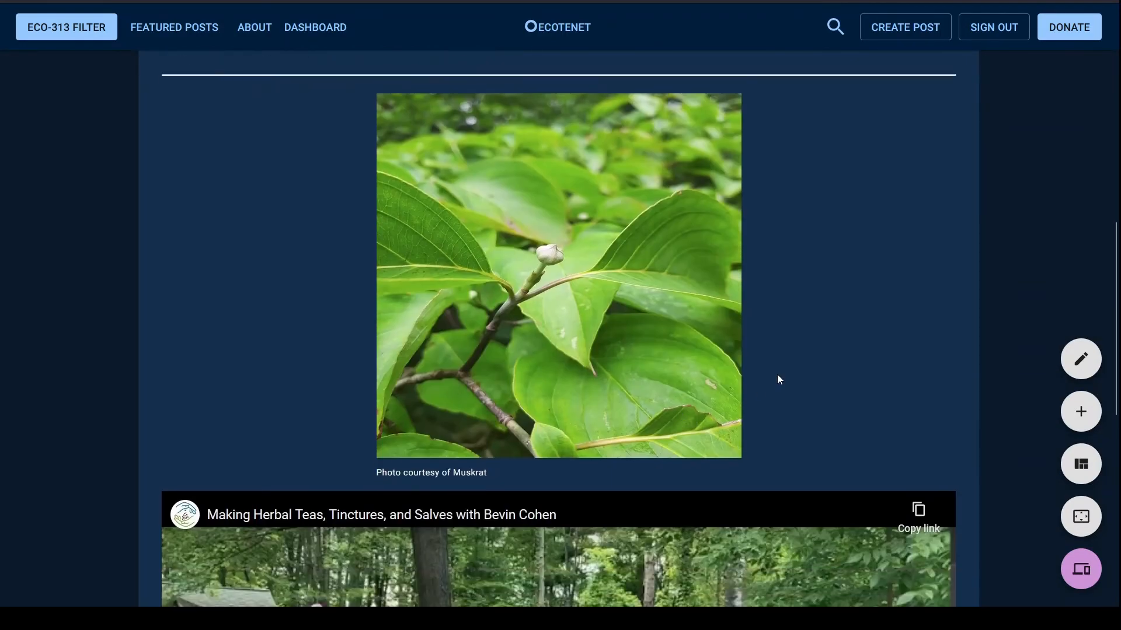
Move the leaf image into a column to the right of the lorem ipsum text block
{"action": "left_click", "coordinate": [1080, 463]}
{"action": "scroll", "coordinate": [866, 340], "scroll_direction": "up", "scroll_amount": 4}
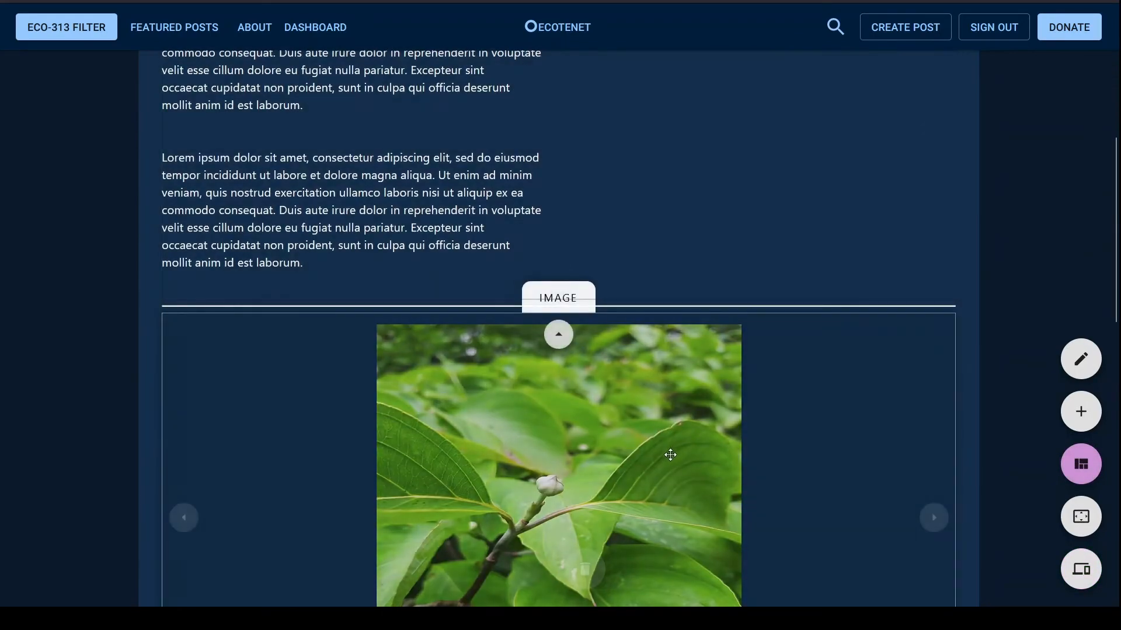
{"action": "left_click_drag", "start_coordinate": [670, 455], "coordinate": [884, 190]}
{"action": "scroll", "coordinate": [763, 246], "scroll_direction": "up", "scroll_amount": 3}
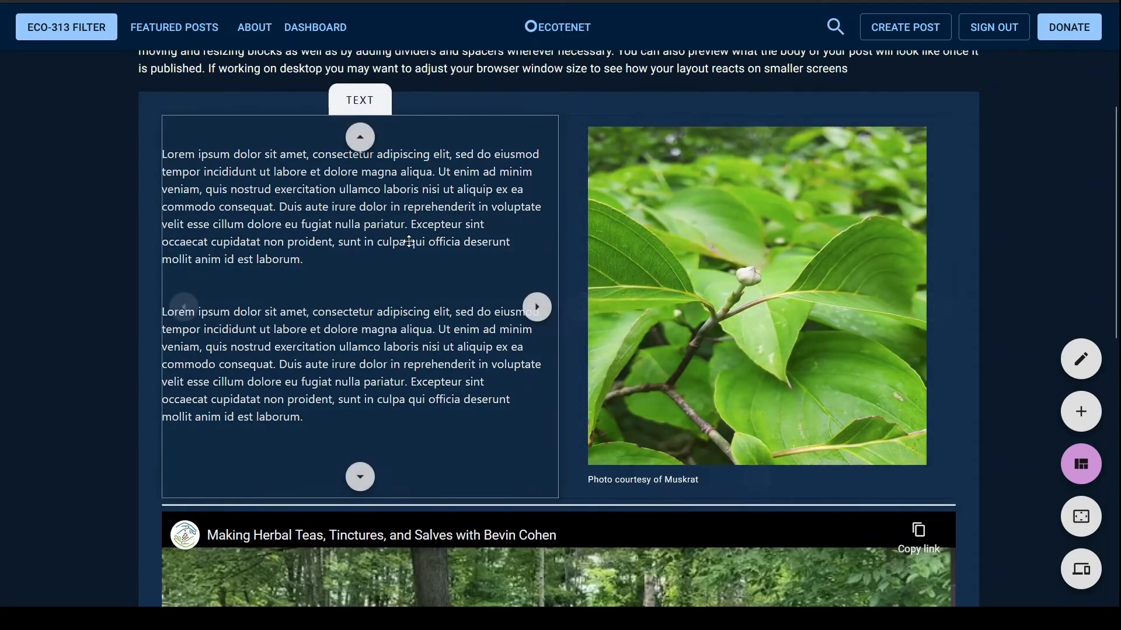
Preview the whole post body to review the arrangement of text, image, divider, video and recipe columns
{"action": "scroll", "coordinate": [409, 241], "scroll_direction": "down", "scroll_amount": 3}
{"action": "left_click", "coordinate": [1081, 569]}
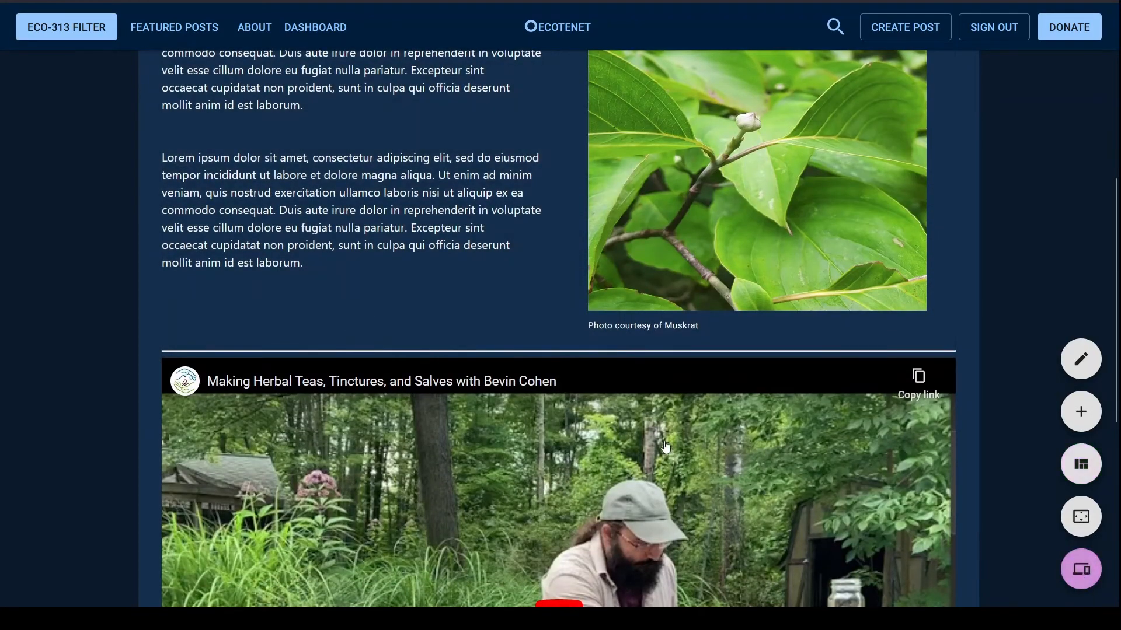
{"action": "scroll", "coordinate": [640, 439], "scroll_direction": "down", "scroll_amount": 10}
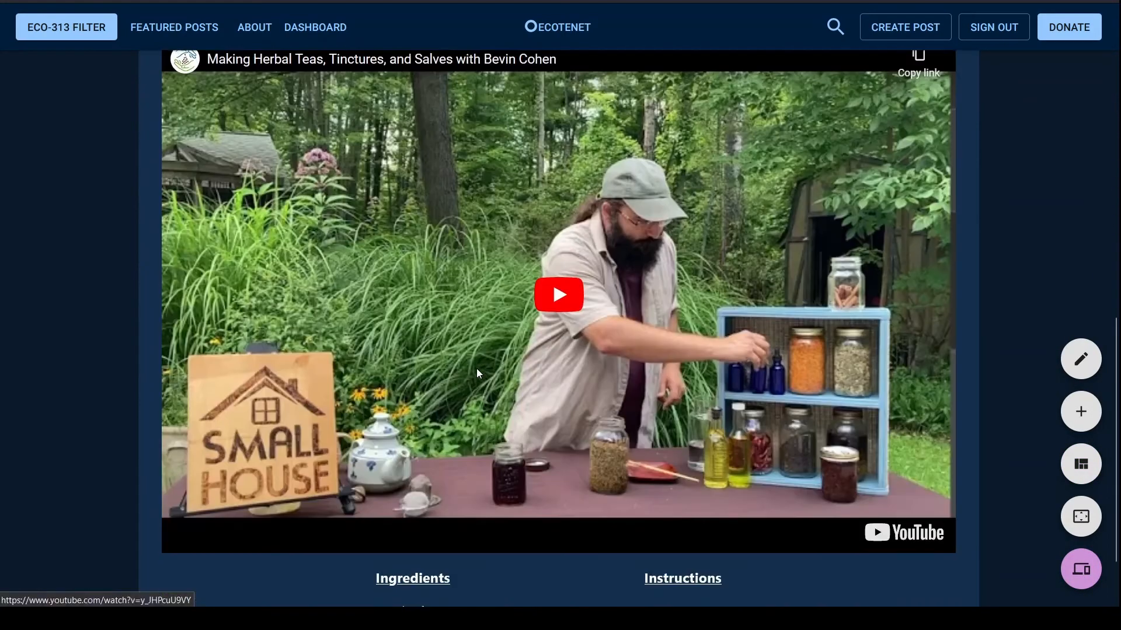
{"action": "scroll", "coordinate": [490, 298], "scroll_direction": "down", "scroll_amount": 1}
{"action": "scroll", "coordinate": [489, 294], "scroll_direction": "up", "scroll_amount": 13}
{"action": "scroll", "coordinate": [490, 298], "scroll_direction": "down", "scroll_amount": 6}
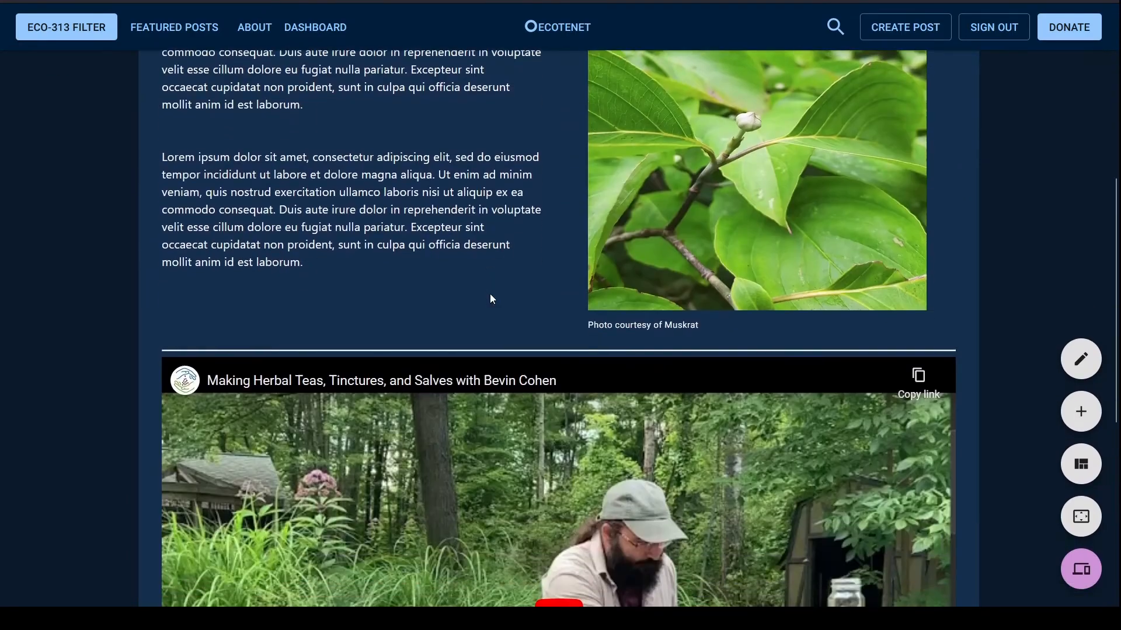
{"action": "scroll", "coordinate": [524, 239], "scroll_direction": "down", "scroll_amount": 7}
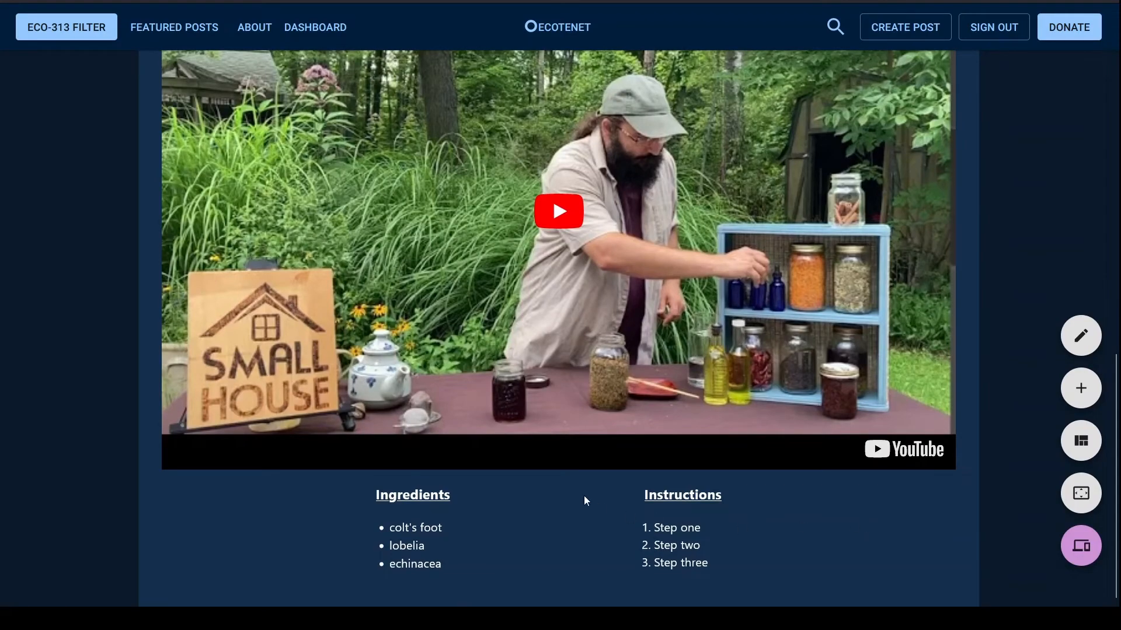
{"action": "scroll", "coordinate": [758, 513], "scroll_direction": "up", "scroll_amount": 9}
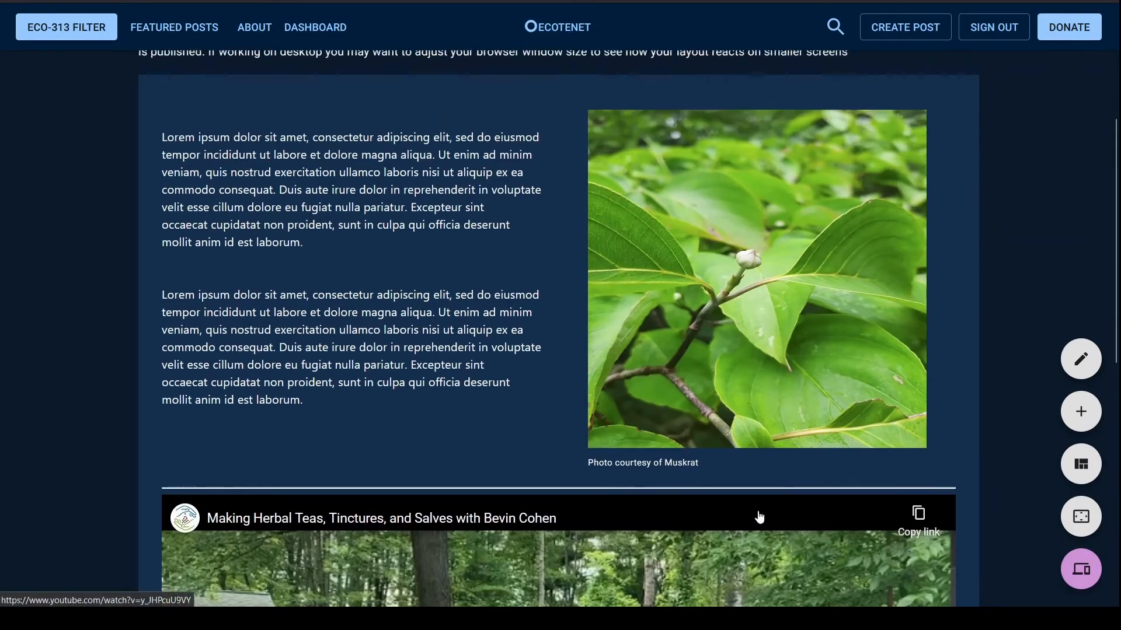
{"action": "scroll", "coordinate": [758, 514], "scroll_direction": "down", "scroll_amount": 9}
{"action": "scroll", "coordinate": [874, 383], "scroll_direction": "up", "scroll_amount": 8}
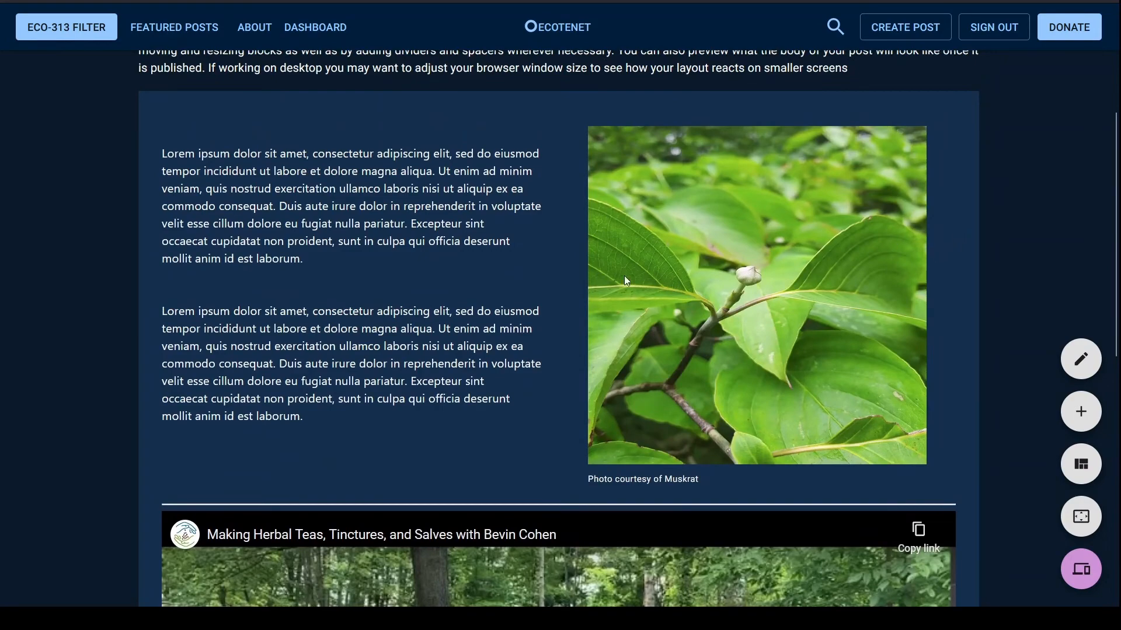
{"action": "scroll", "coordinate": [627, 254], "scroll_direction": "down", "scroll_amount": 9}
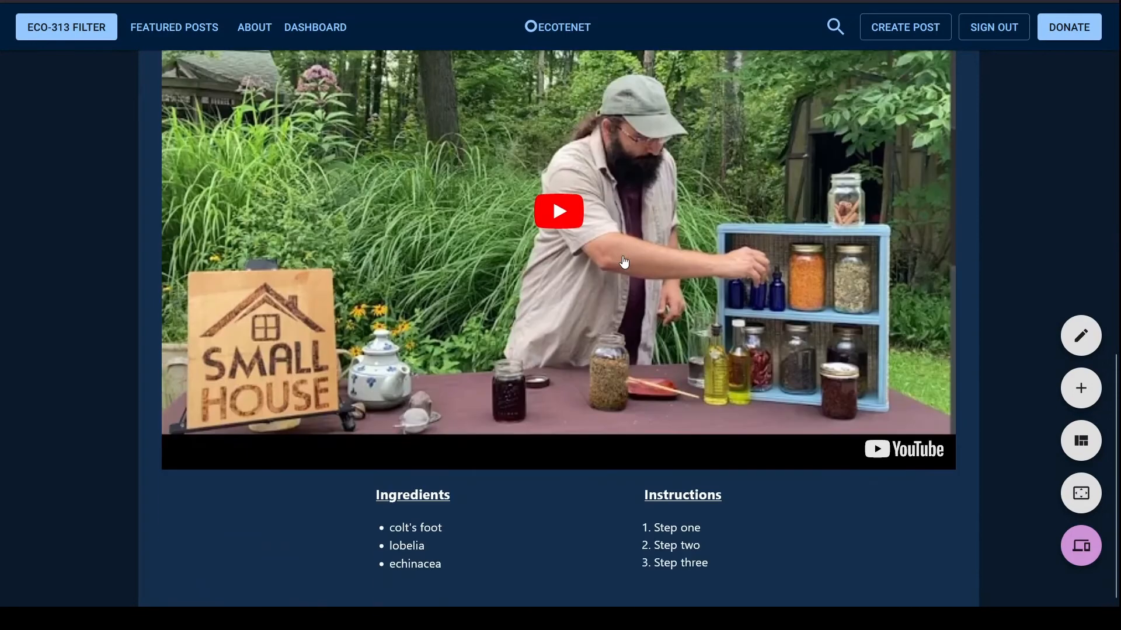
{"action": "scroll", "coordinate": [629, 267], "scroll_direction": "up", "scroll_amount": 8}
{"action": "scroll", "coordinate": [629, 266], "scroll_direction": "up", "scroll_amount": 1}
{"action": "scroll", "coordinate": [629, 266], "scroll_direction": "down", "scroll_amount": 1}
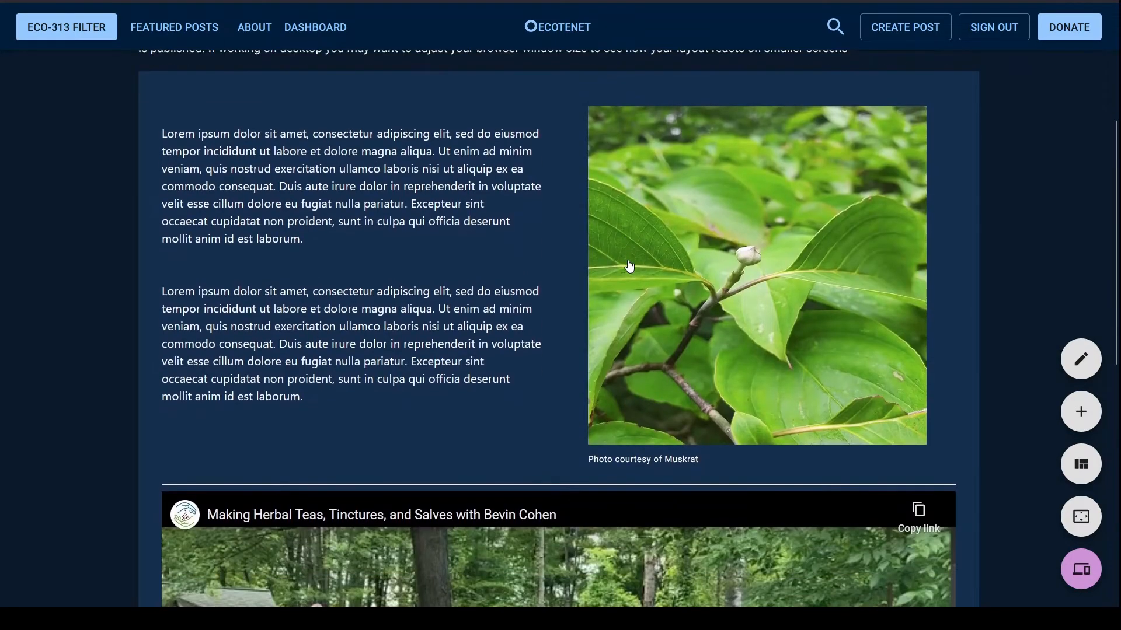
Shrink the browser window to phone width, examine how the blocks stack on a small screen, and restore the full-size window
{"action": "left_click", "coordinate": [1079, 1]}
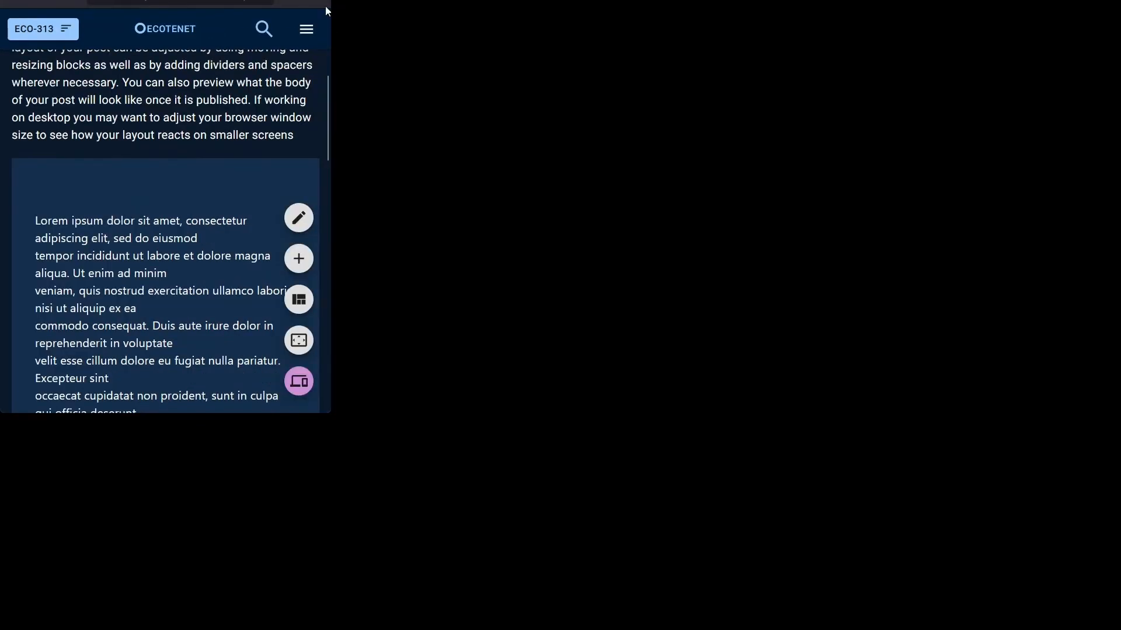
{"action": "scroll", "coordinate": [193, 137], "scroll_direction": "up", "scroll_amount": 2}
{"action": "scroll", "coordinate": [194, 138], "scroll_direction": "down", "scroll_amount": 7}
{"action": "scroll", "coordinate": [183, 147], "scroll_direction": "down", "scroll_amount": 5}
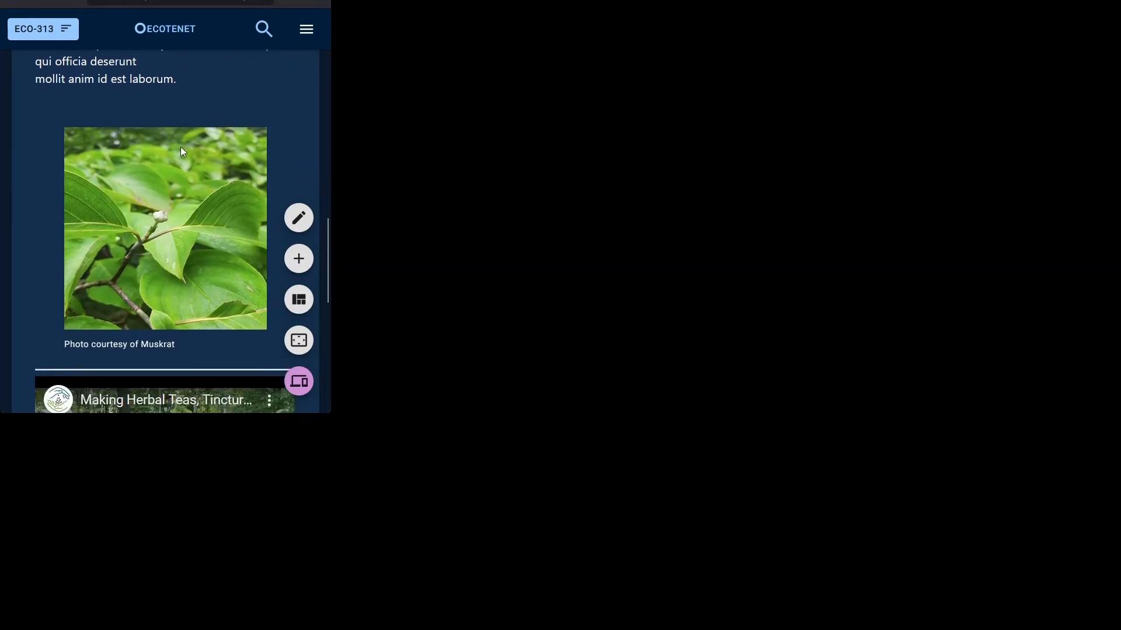
{"action": "scroll", "coordinate": [176, 153], "scroll_direction": "down", "scroll_amount": 6}
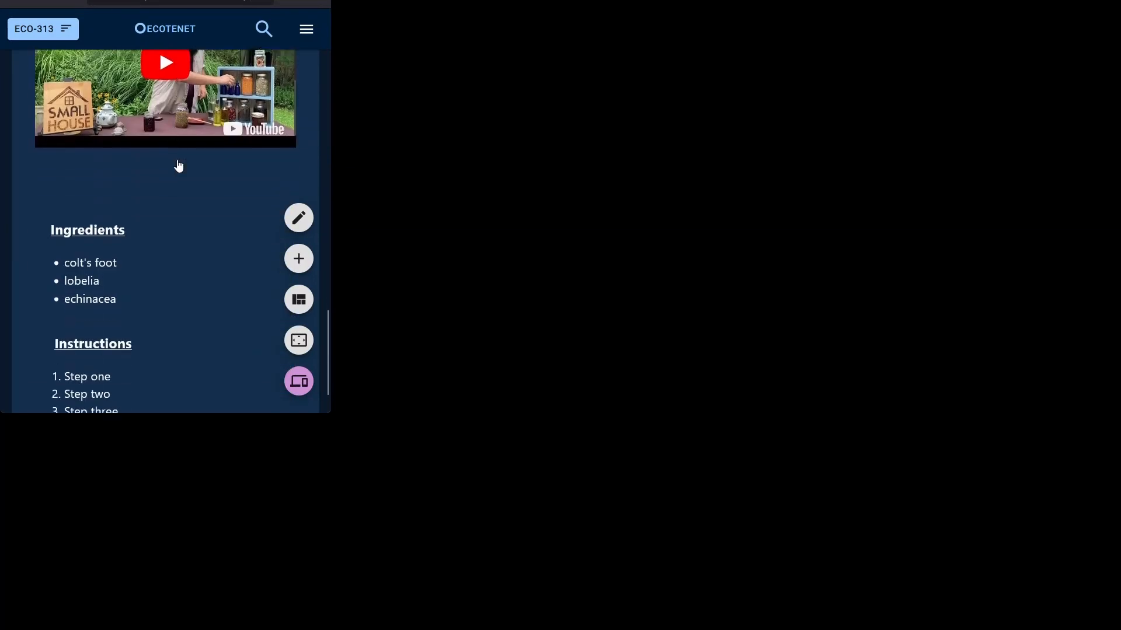
{"action": "scroll", "coordinate": [193, 260], "scroll_direction": "up", "scroll_amount": 10}
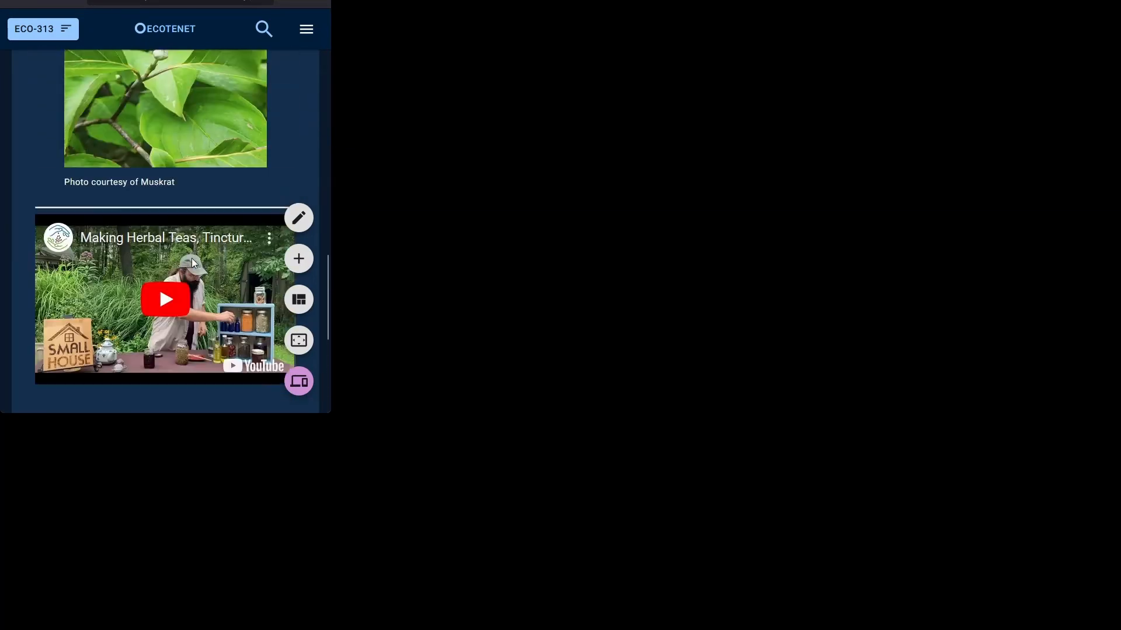
{"action": "scroll", "coordinate": [193, 258], "scroll_direction": "down", "scroll_amount": 4}
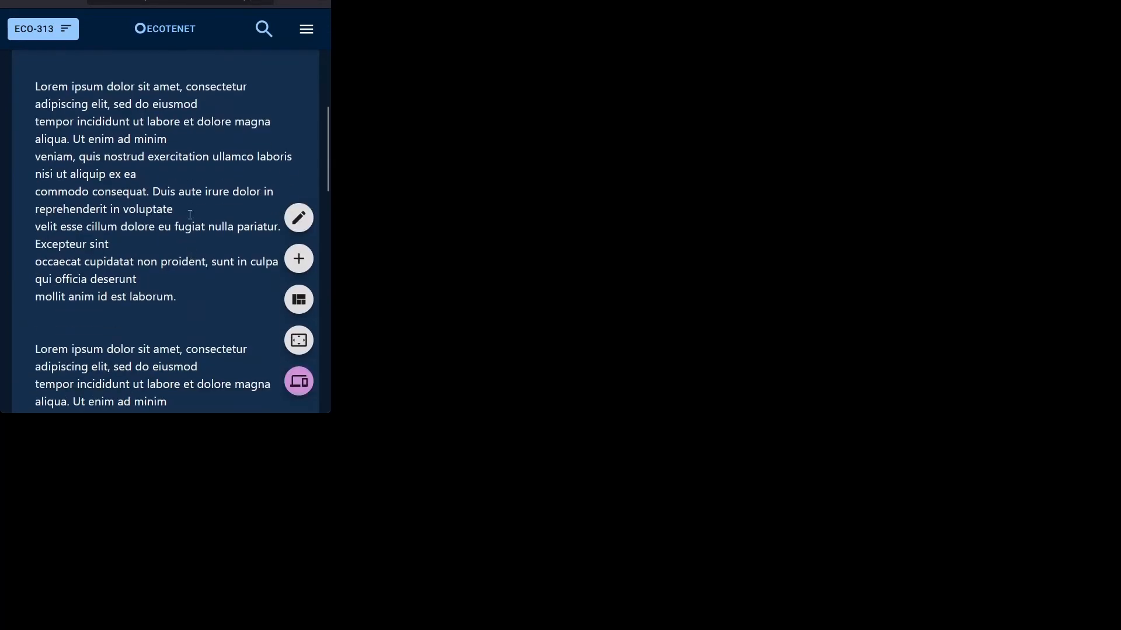
{"action": "left_click", "coordinate": [278, 1]}
{"action": "scroll", "coordinate": [959, 258], "scroll_direction": "up", "scroll_amount": 6}
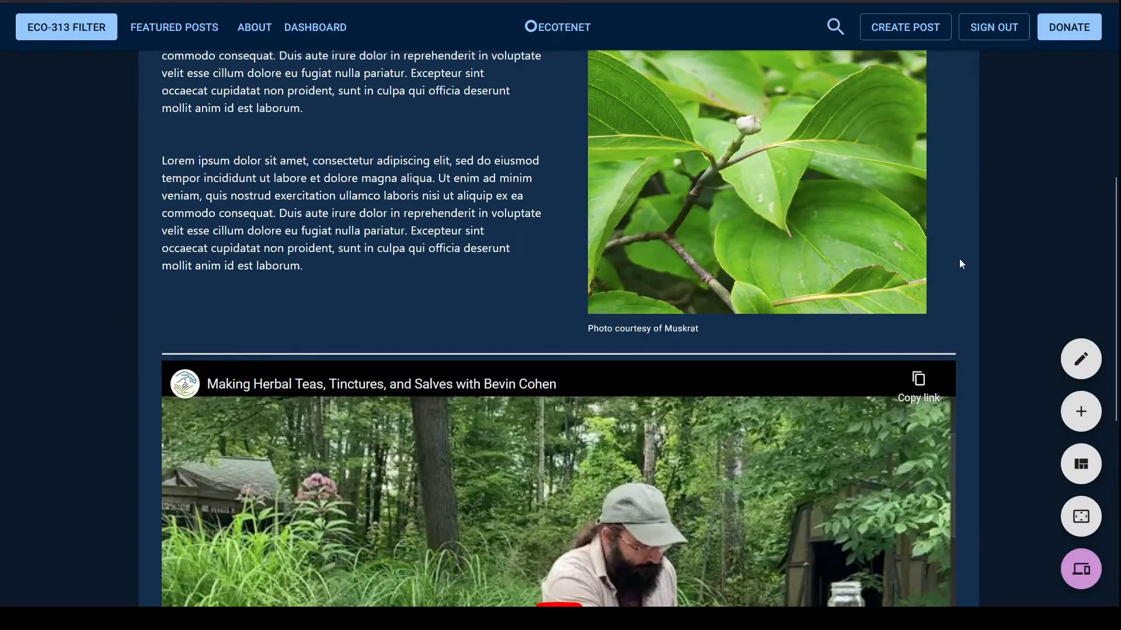
Review the previewed post body from the leaf image down to the recipe columns and proceed to the map stage
{"action": "scroll", "coordinate": [960, 268], "scroll_direction": "down", "scroll_amount": 10}
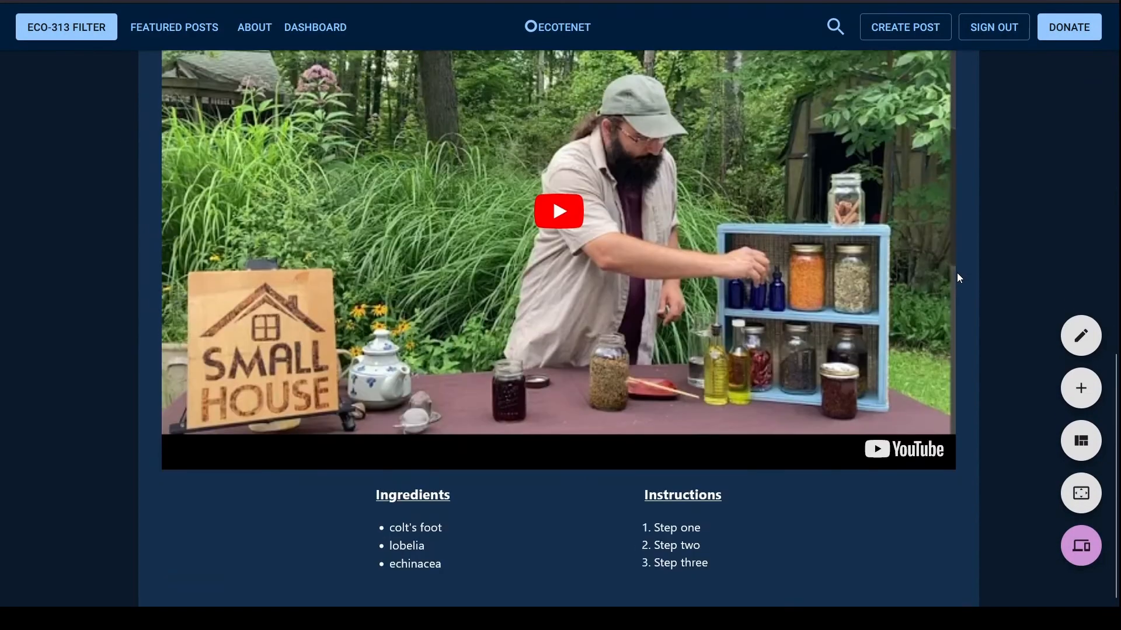
{"action": "scroll", "coordinate": [958, 272], "scroll_direction": "up", "scroll_amount": 10}
{"action": "scroll", "coordinate": [956, 274], "scroll_direction": "down", "scroll_amount": 1}
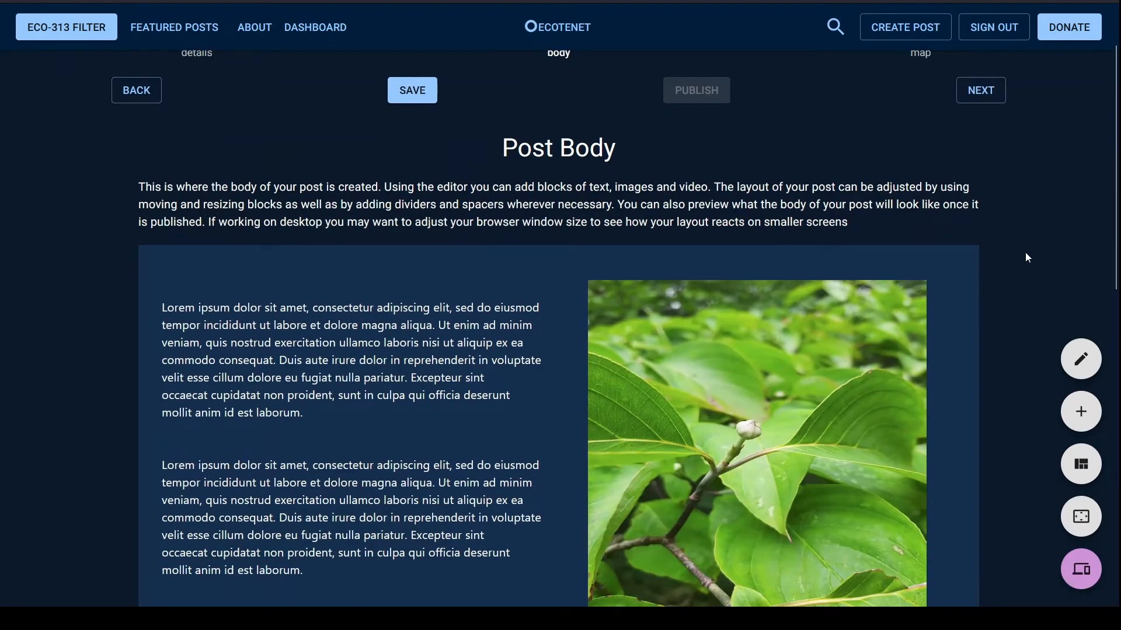
{"action": "scroll", "coordinate": [1025, 252], "scroll_direction": "down", "scroll_amount": 1}
{"action": "scroll", "coordinate": [1013, 251], "scroll_direction": "down", "scroll_amount": 9}
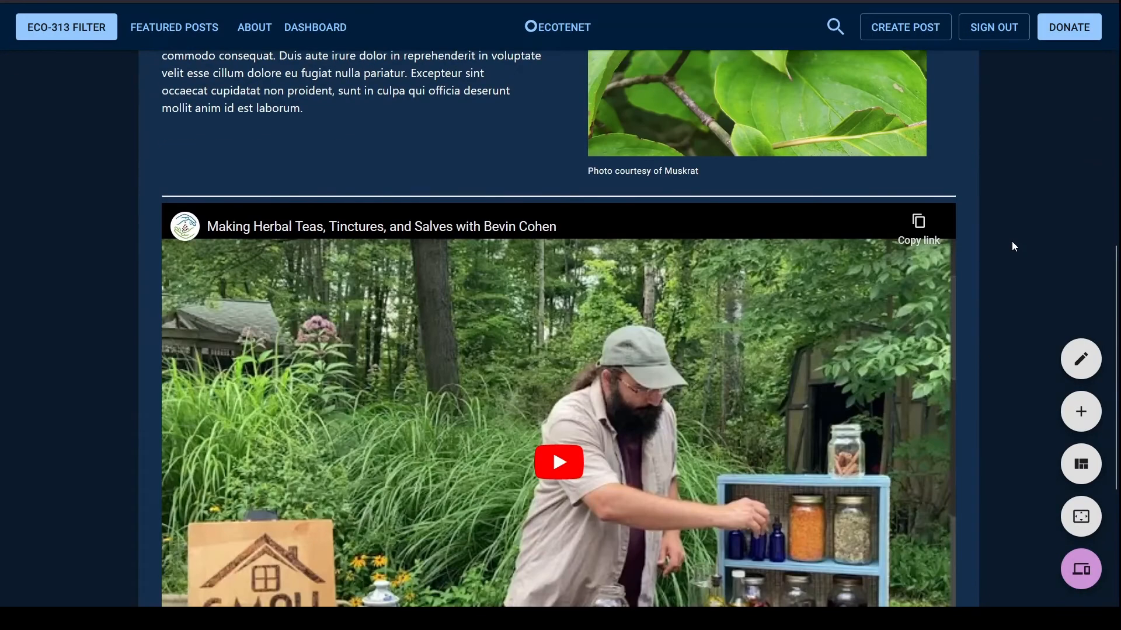
{"action": "scroll", "coordinate": [1014, 251], "scroll_direction": "up", "scroll_amount": 1}
{"action": "scroll", "coordinate": [1014, 247], "scroll_direction": "up", "scroll_amount": 10}
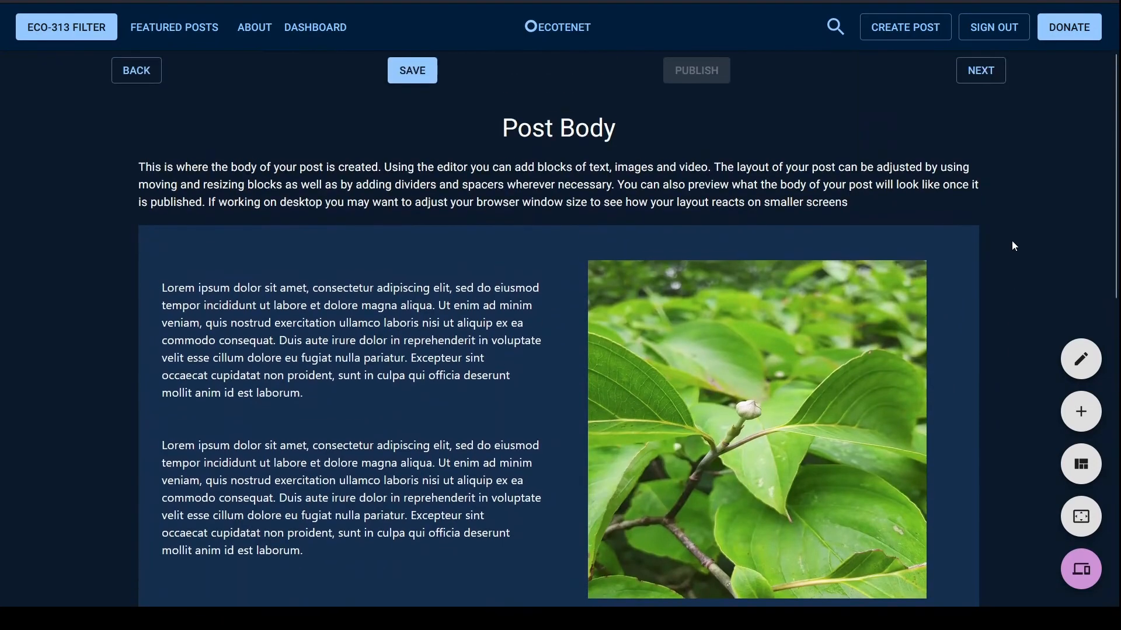
{"action": "scroll", "coordinate": [990, 176], "scroll_direction": "up", "scroll_amount": 1}
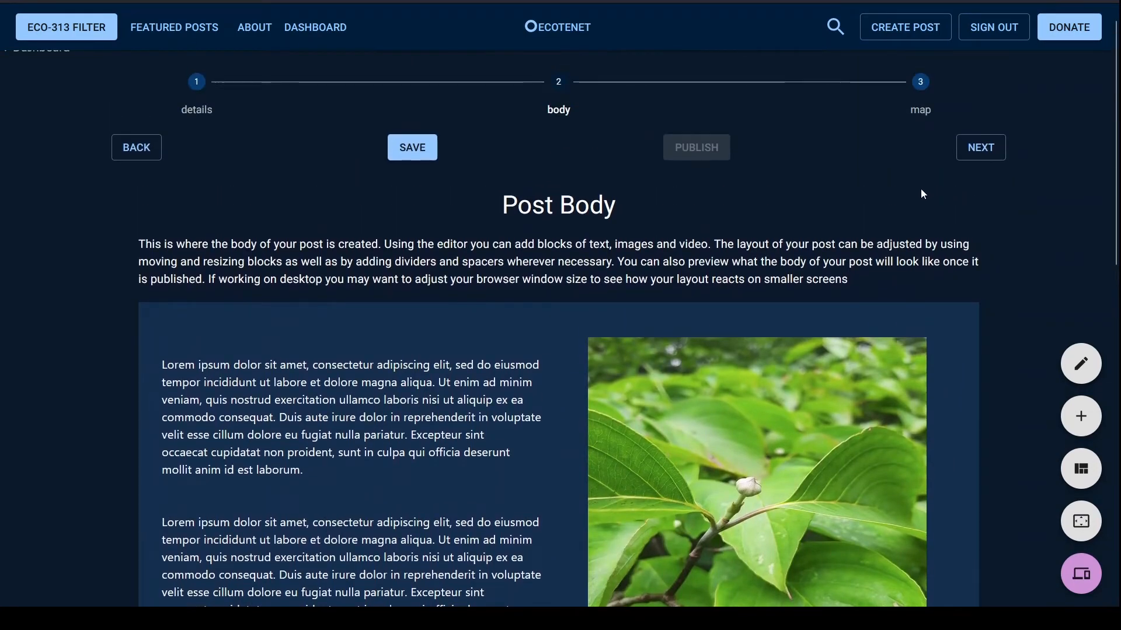
{"action": "left_click", "coordinate": [990, 163]}
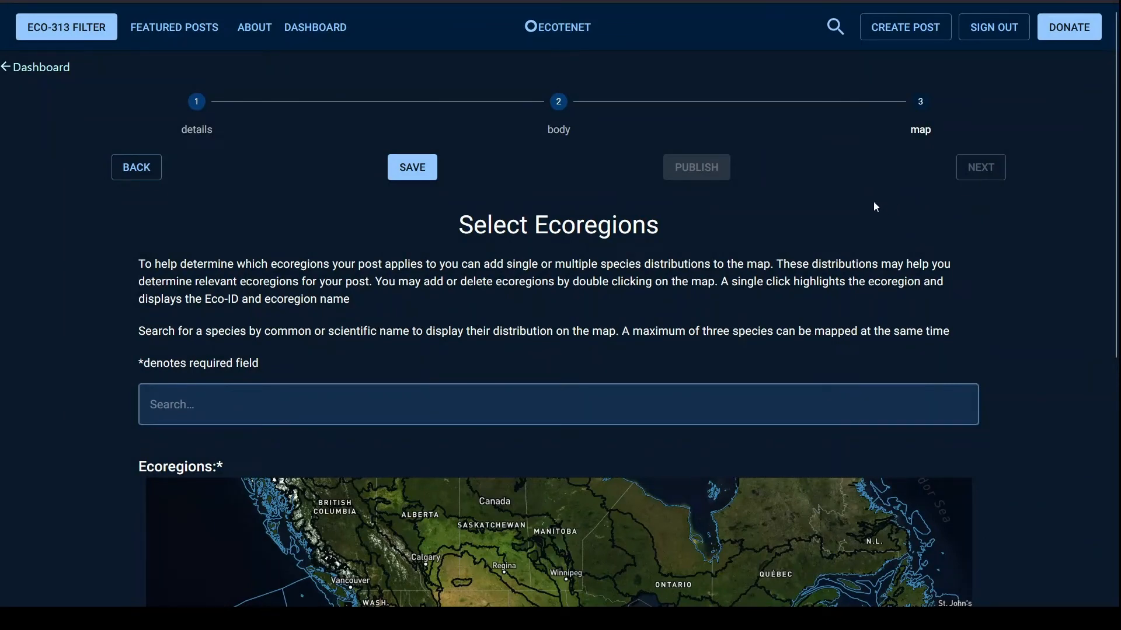
Add ecoregions Eco-313, Eco-325 and Eco-315 to the post on the map of the eastern United States
{"action": "scroll", "coordinate": [925, 205], "scroll_direction": "down", "scroll_amount": 5}
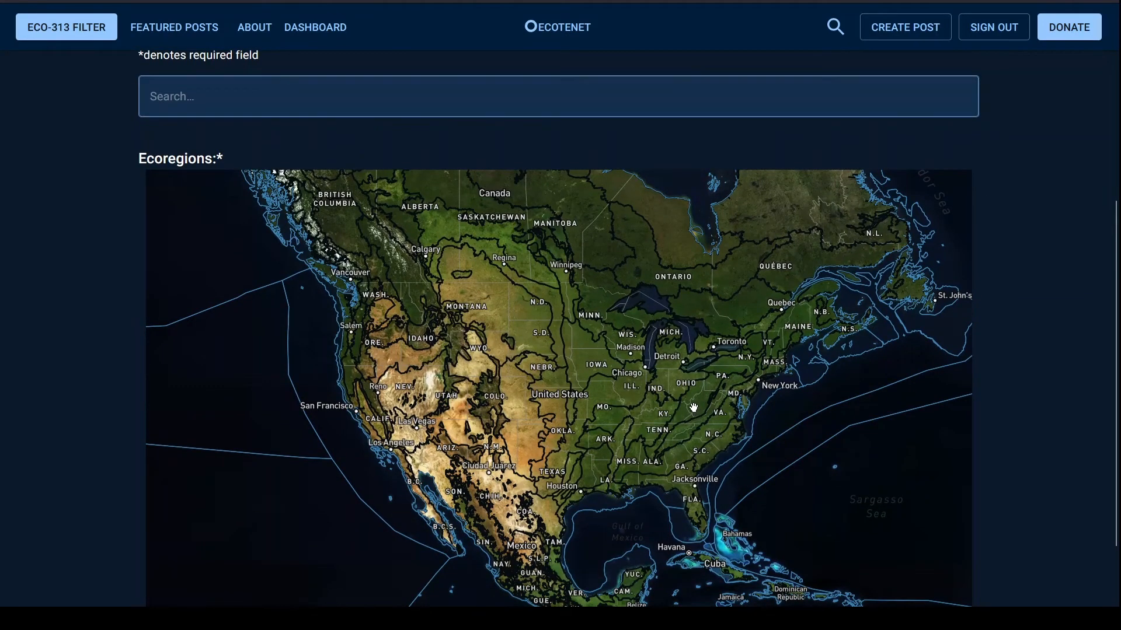
{"action": "scroll", "coordinate": [693, 408], "scroll_direction": "up", "scroll_amount": 4}
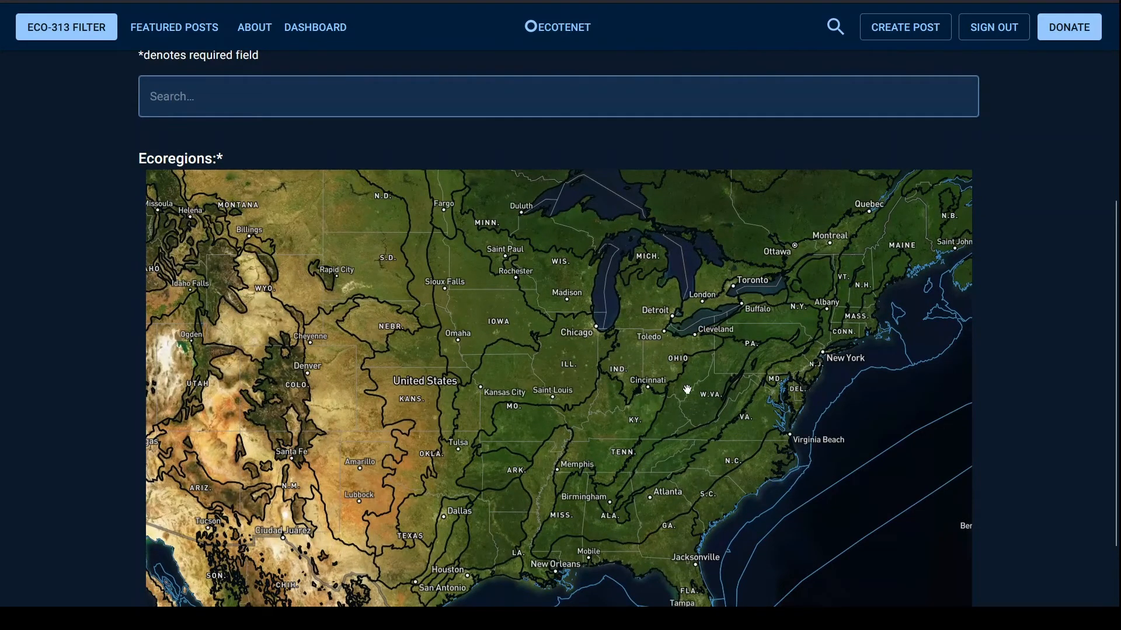
{"action": "left_click", "coordinate": [693, 398]}
{"action": "left_click", "coordinate": [797, 346]}
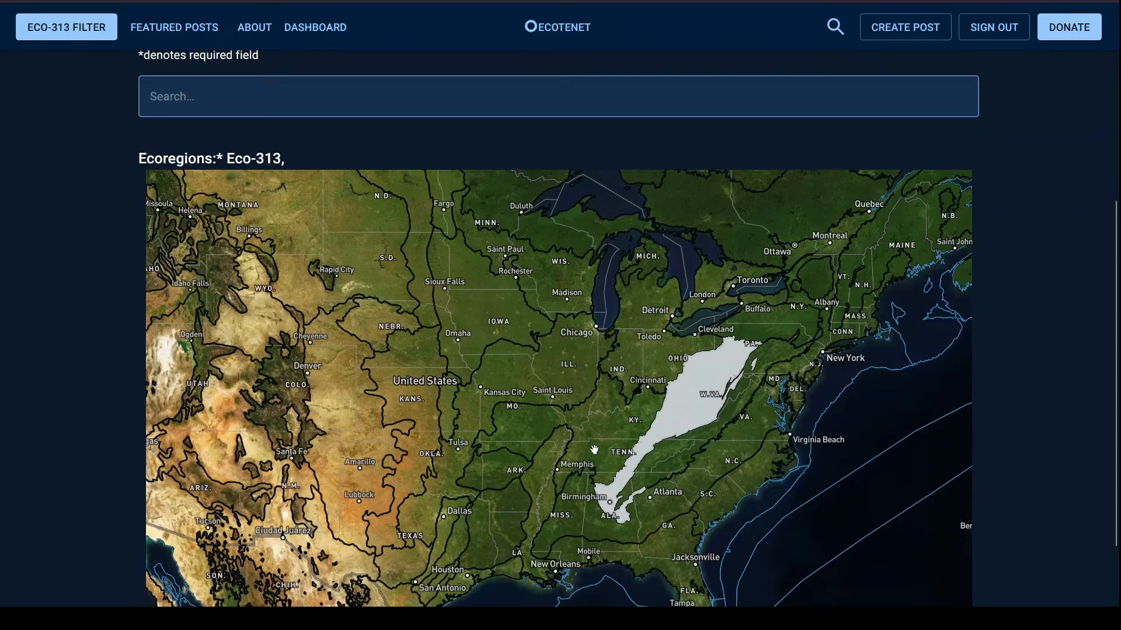
{"action": "left_click", "coordinate": [654, 351]}
{"action": "left_click", "coordinate": [729, 298]}
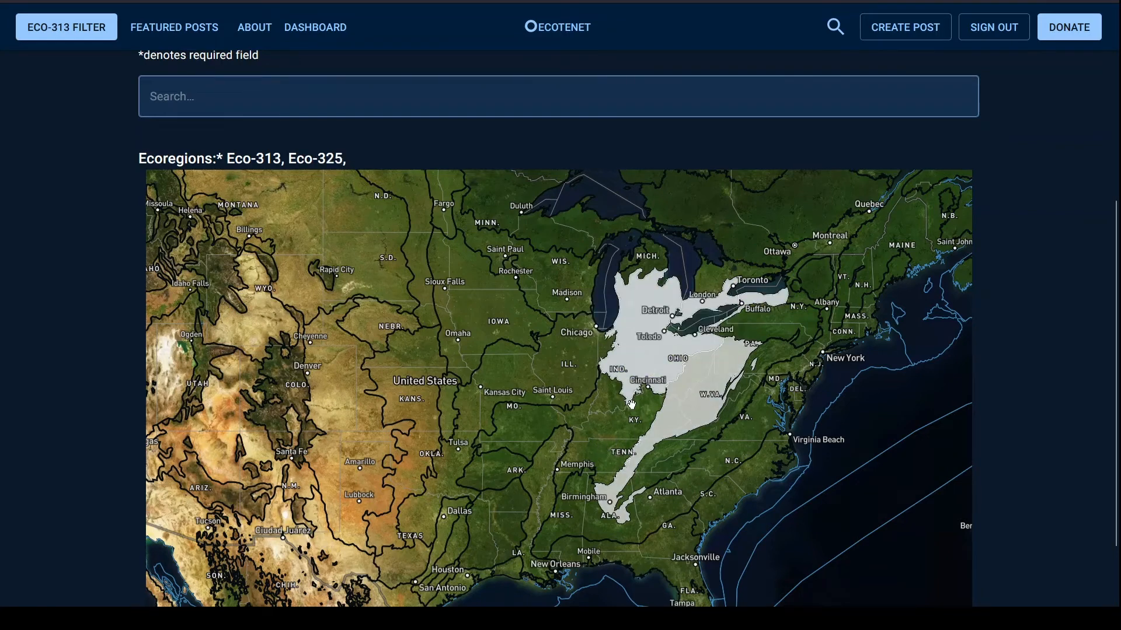
{"action": "left_click", "coordinate": [630, 418]}
{"action": "left_click", "coordinate": [702, 369]}
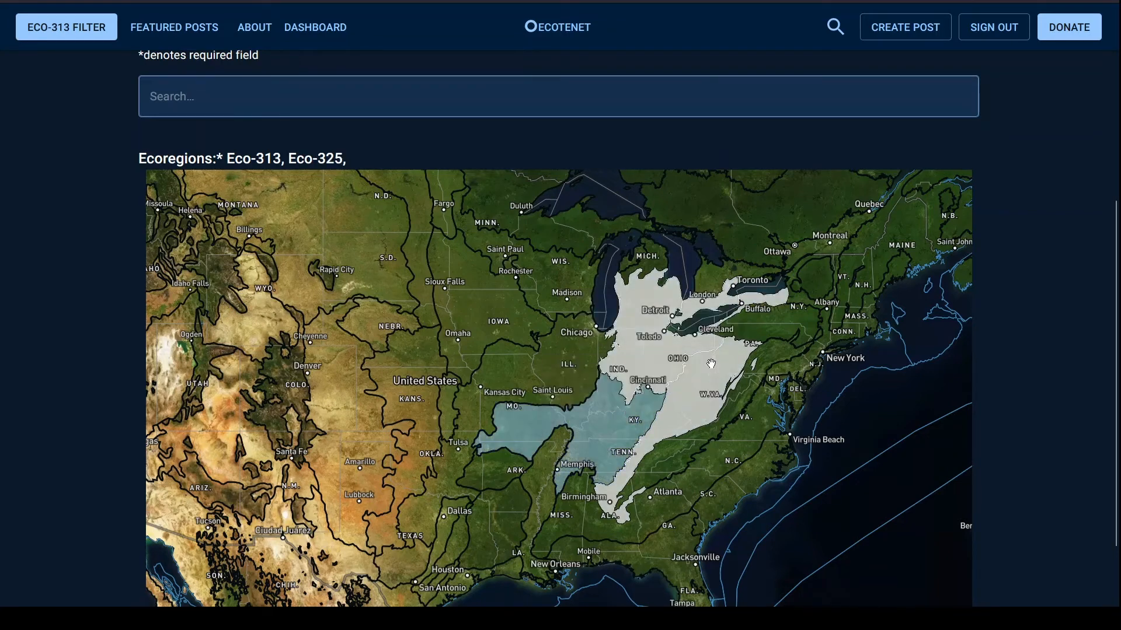
{"action": "left_click", "coordinate": [607, 424]}
{"action": "left_click", "coordinate": [689, 369]}
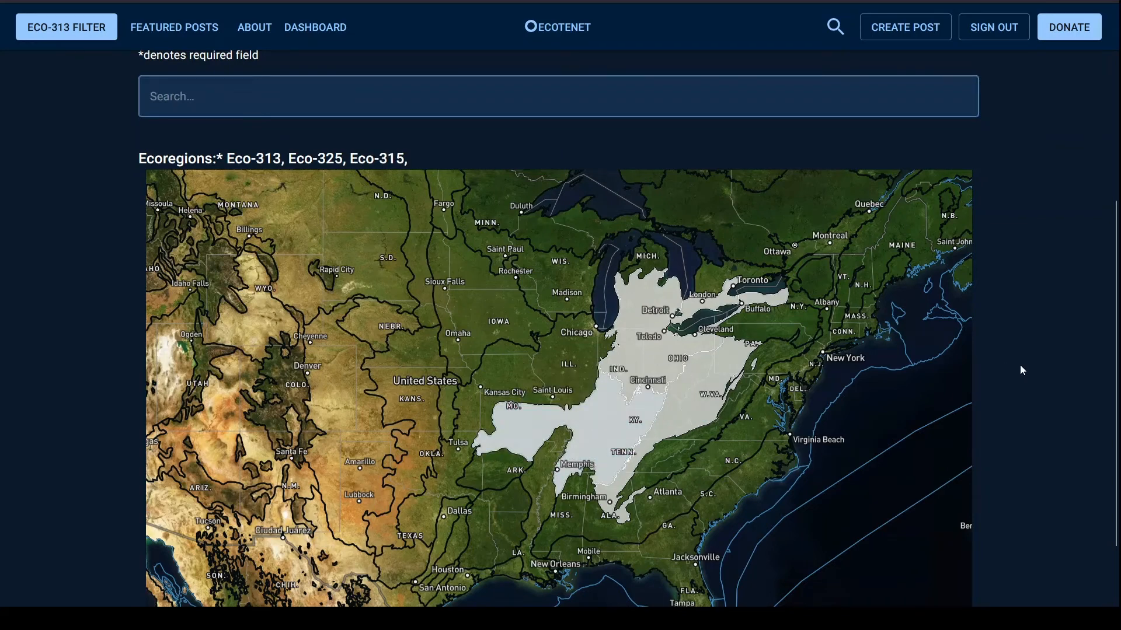
Remove Eco-325, Eco-315 and Eco-313 from the post's selected ecoregions on the map
{"action": "scroll", "coordinate": [1039, 370], "scroll_direction": "up", "scroll_amount": 1}
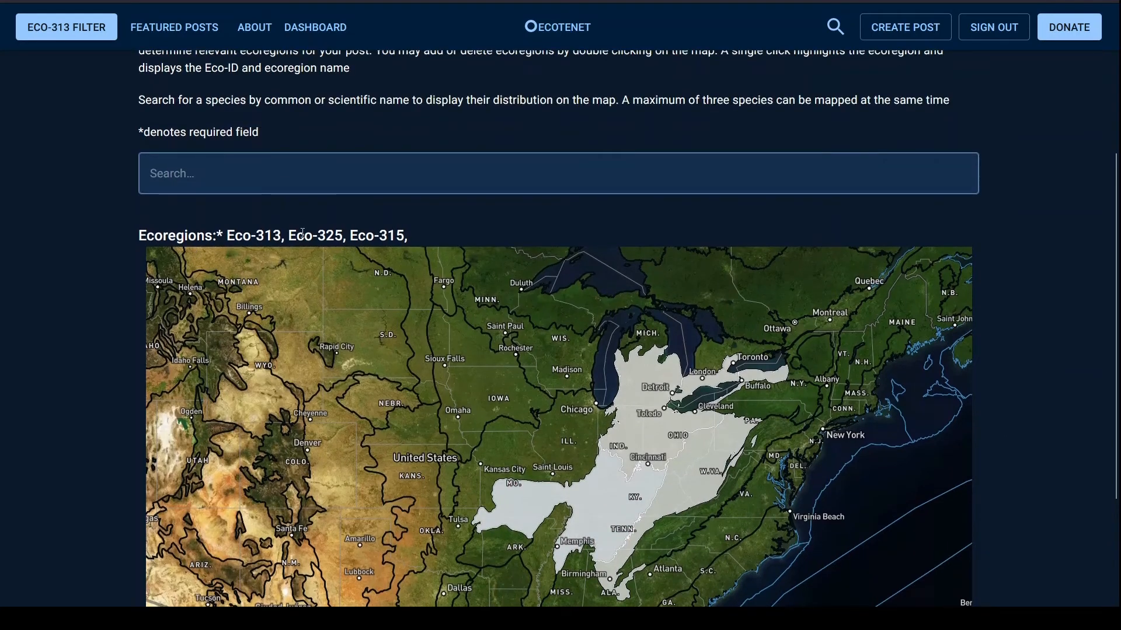
{"action": "double_click", "coordinate": [665, 424]}
{"action": "left_click", "coordinate": [742, 374]}
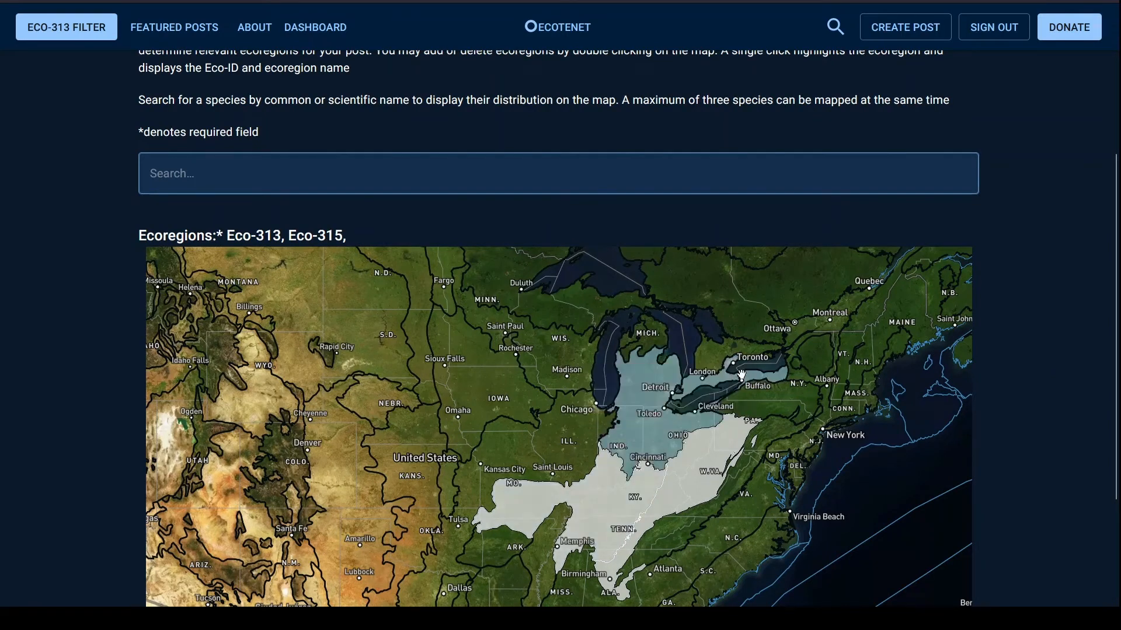
{"action": "double_click", "coordinate": [574, 501]}
{"action": "left_click", "coordinate": [658, 448]}
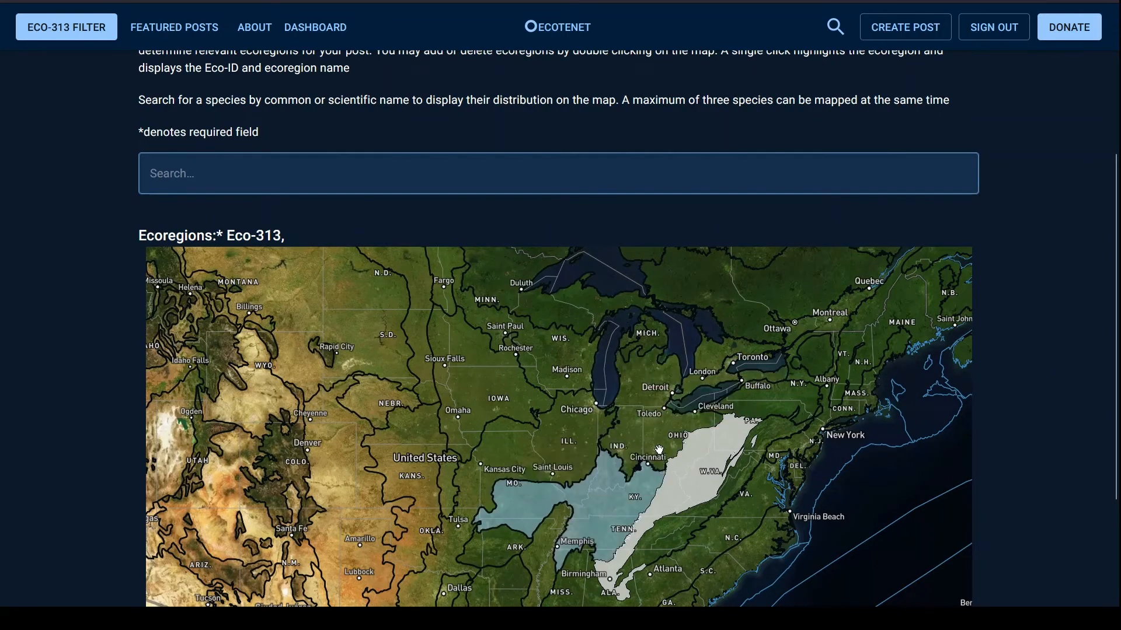
{"action": "double_click", "coordinate": [718, 480]}
{"action": "left_click", "coordinate": [821, 429]}
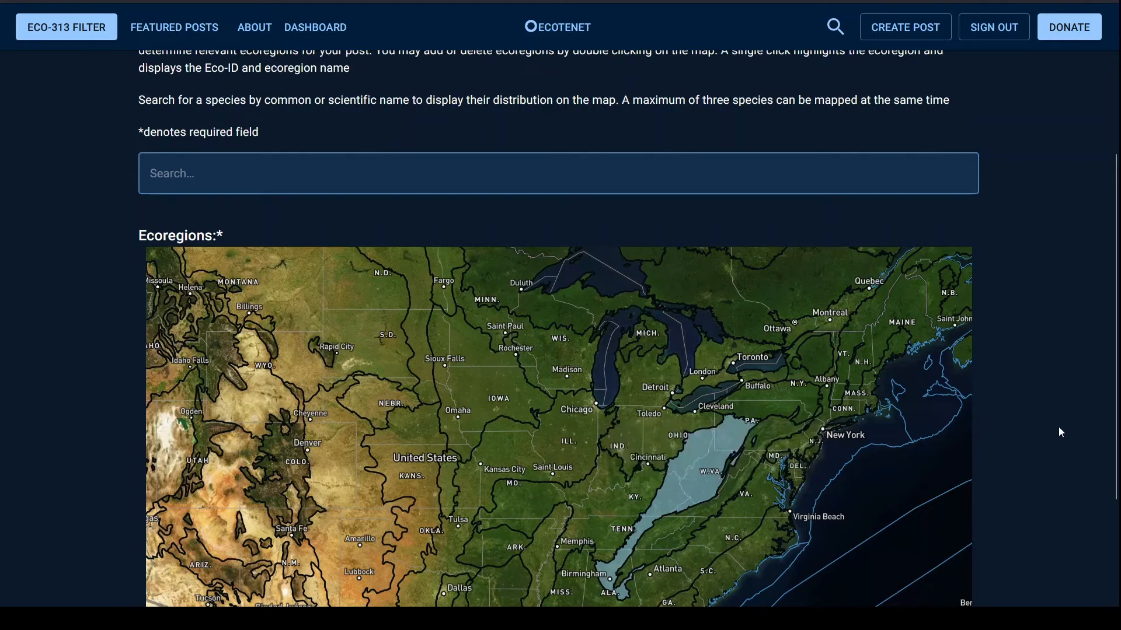
Map the species distribution of Tussilago farfara - colt's-foot and examine it across Europe, Asia and North America
{"action": "scroll", "coordinate": [1059, 429], "scroll_direction": "up", "scroll_amount": 4}
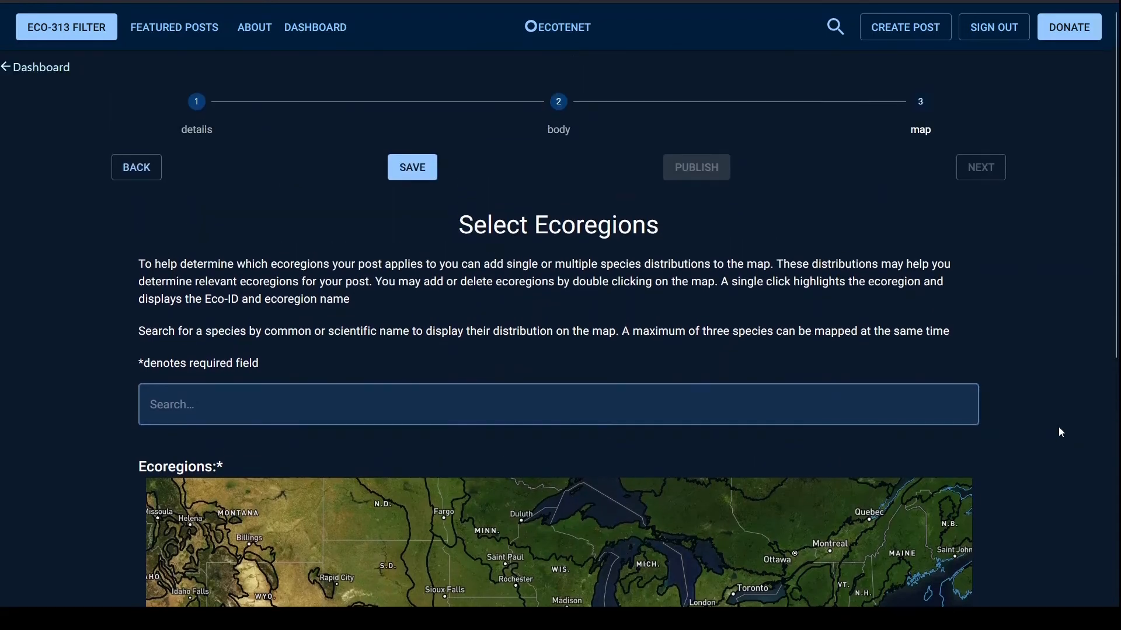
{"action": "scroll", "coordinate": [1071, 436], "scroll_direction": "down", "scroll_amount": 5}
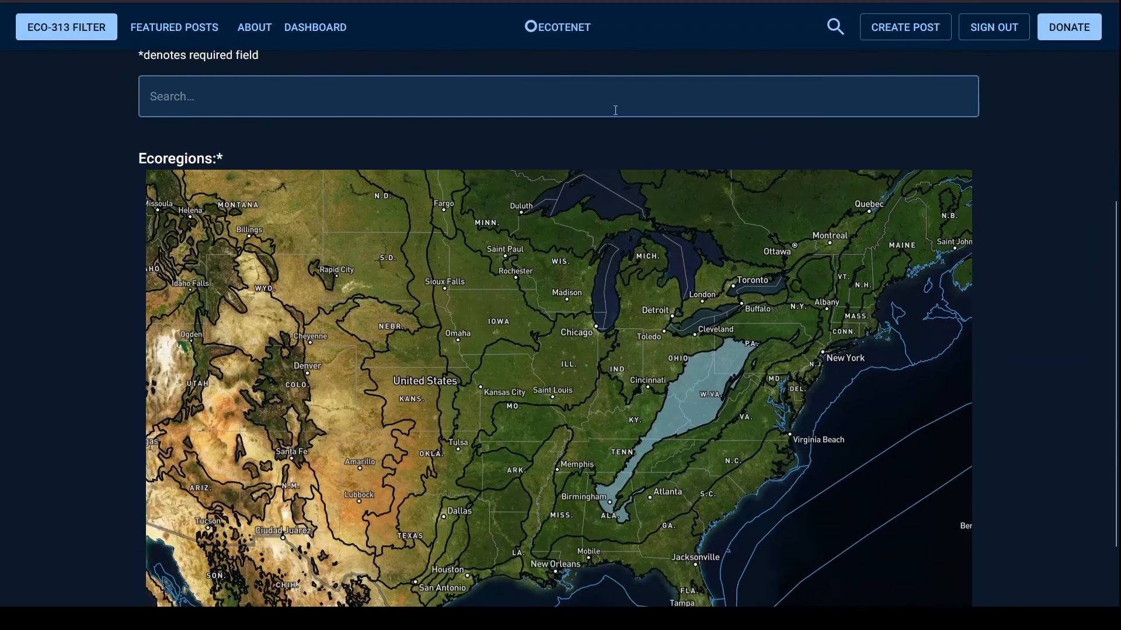
{"action": "left_click", "coordinate": [608, 106]}
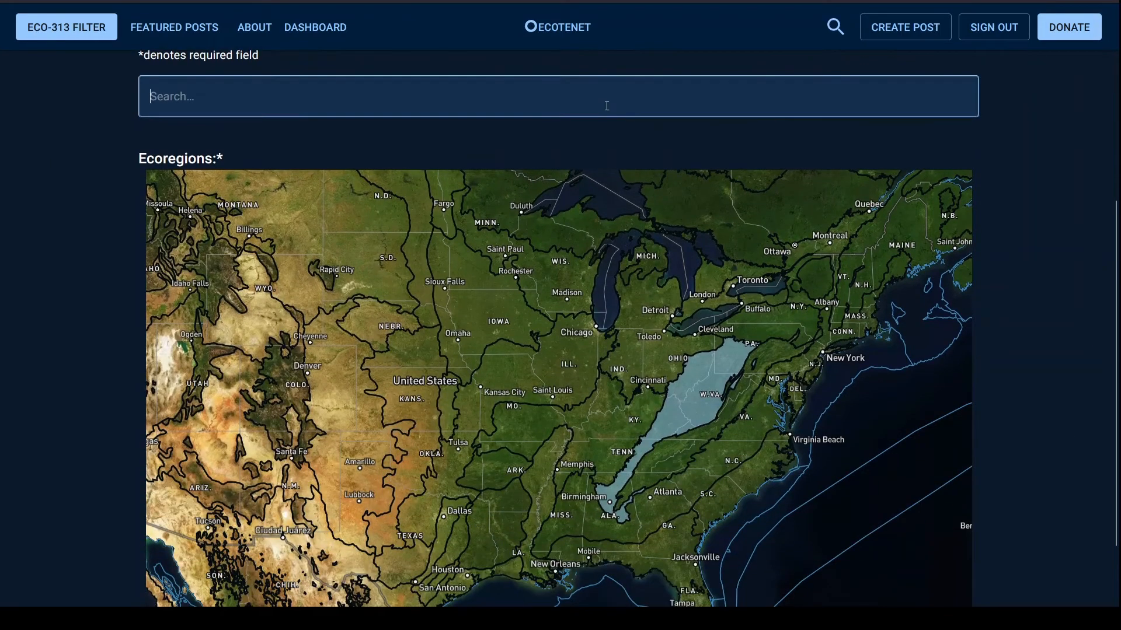
{"action": "type", "text": "colts"}
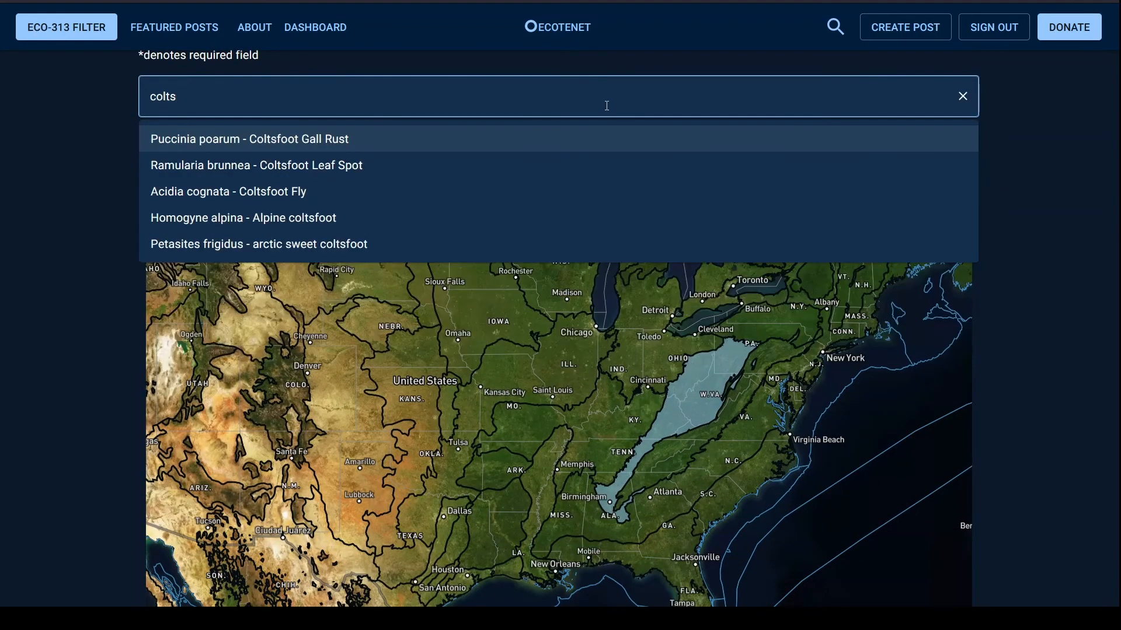
{"action": "key", "text": "BackSpace"}
{"action": "type", "text": "'s"}
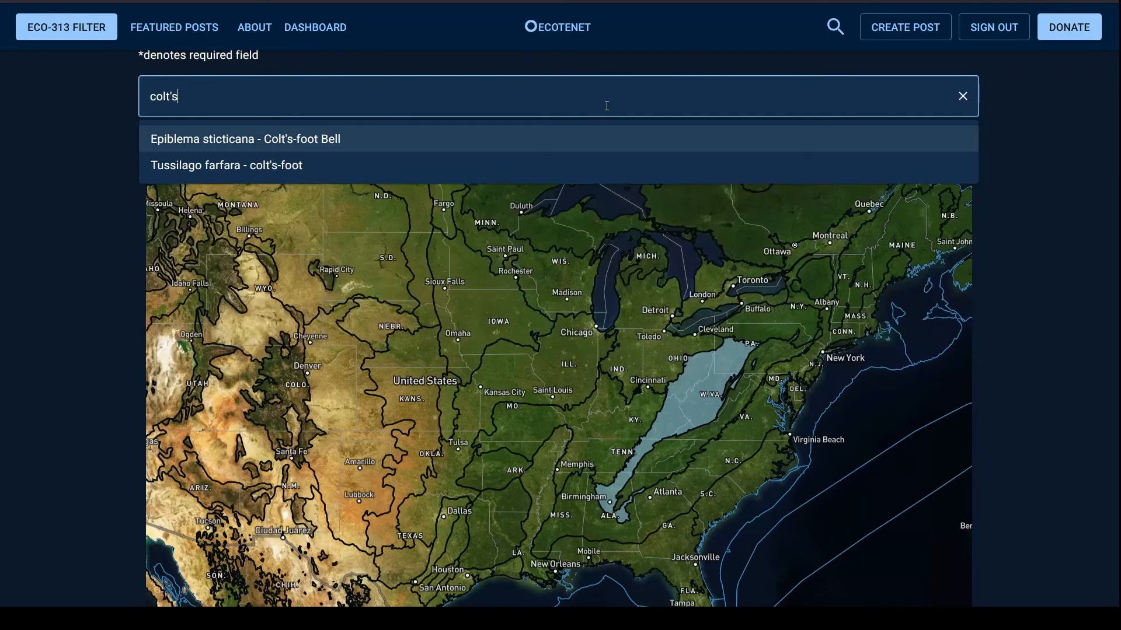
{"action": "left_click", "coordinate": [548, 165]}
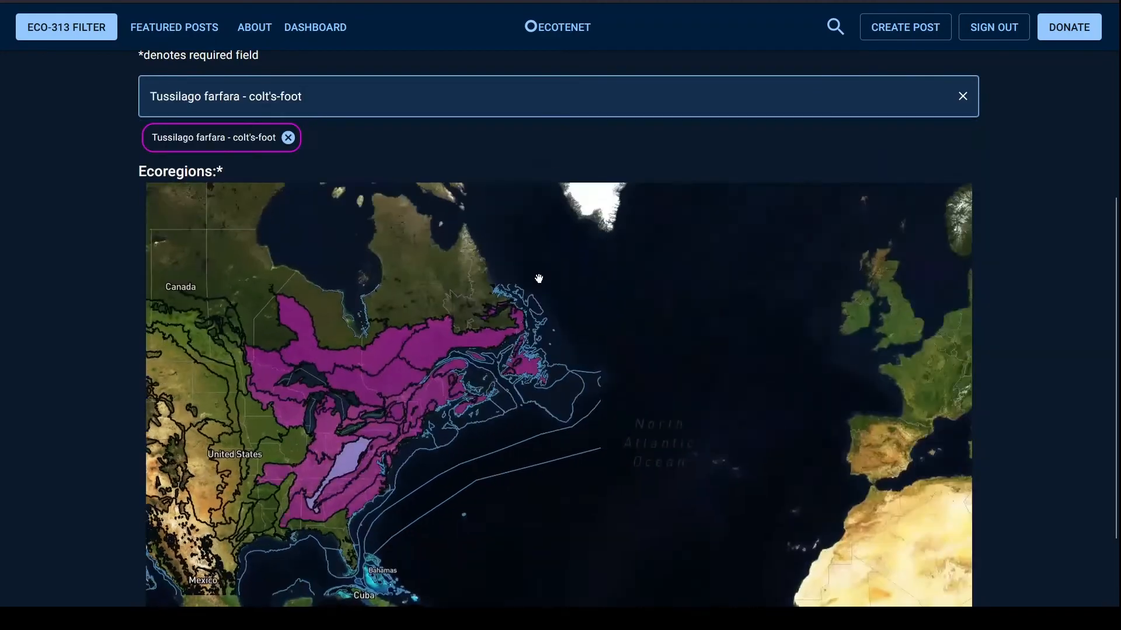
{"action": "scroll", "coordinate": [556, 332], "scroll_direction": "down", "scroll_amount": 3}
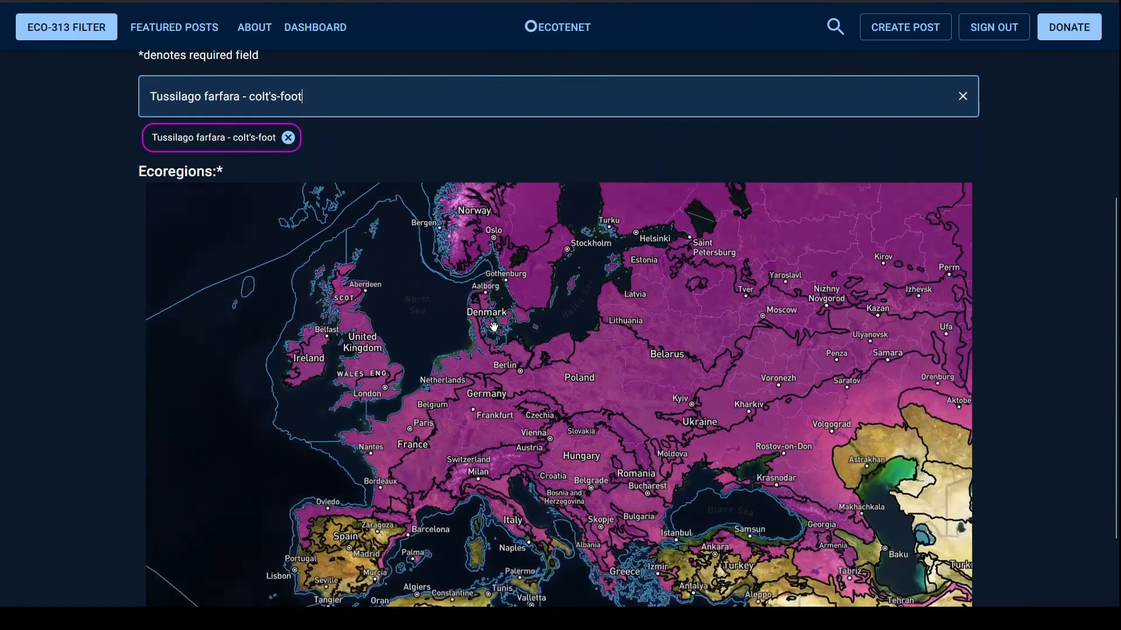
{"action": "scroll", "coordinate": [494, 327], "scroll_direction": "down", "scroll_amount": 2}
{"action": "scroll", "coordinate": [473, 354], "scroll_direction": "down", "scroll_amount": 2}
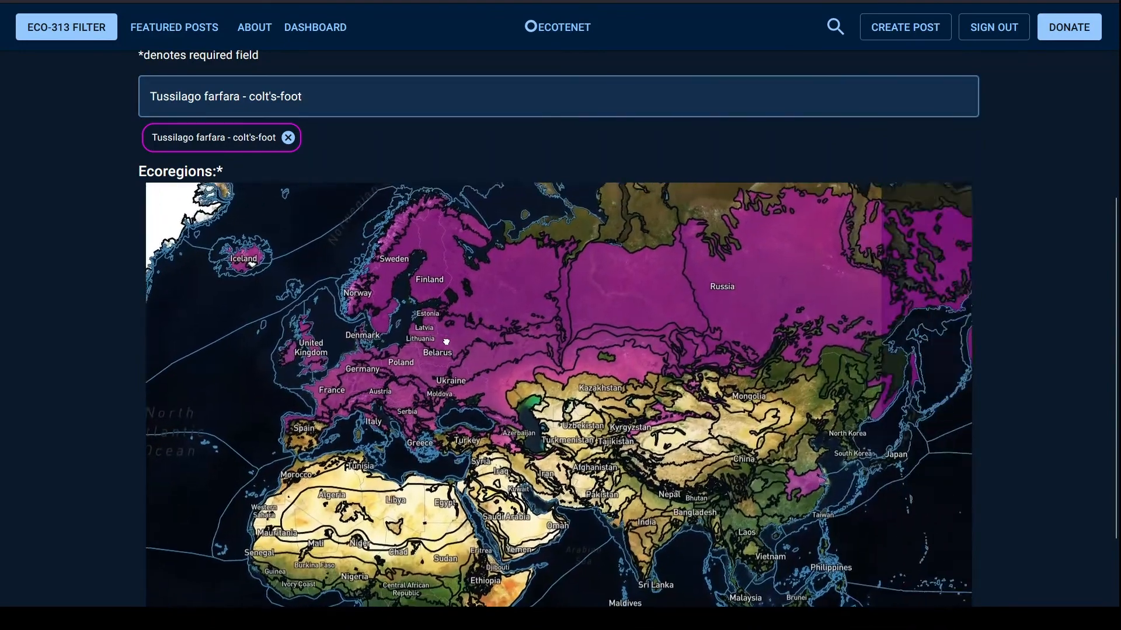
{"action": "left_click_drag", "start_coordinate": [473, 354], "coordinate": [641, 316]}
{"action": "left_click_drag", "start_coordinate": [361, 400], "coordinate": [655, 365]}
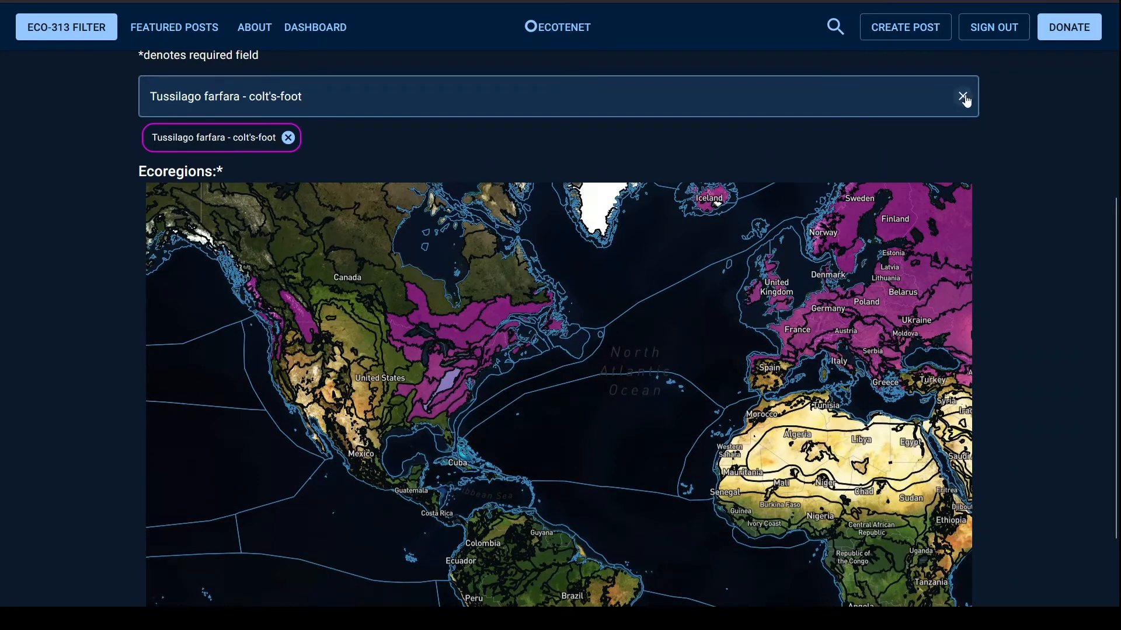
Add the distribution of Lobelia inflata - Indian-tobacco to the map and compare it with the colt's-foot distribution
{"action": "left_click", "coordinate": [963, 97]}
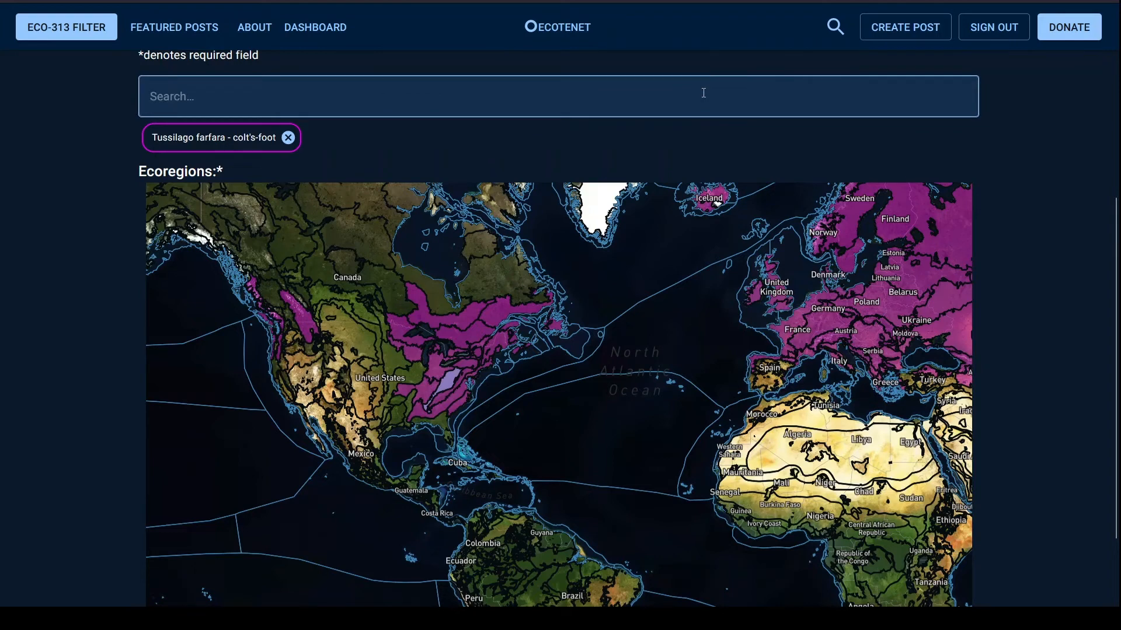
{"action": "type", "text": "lobeil"}
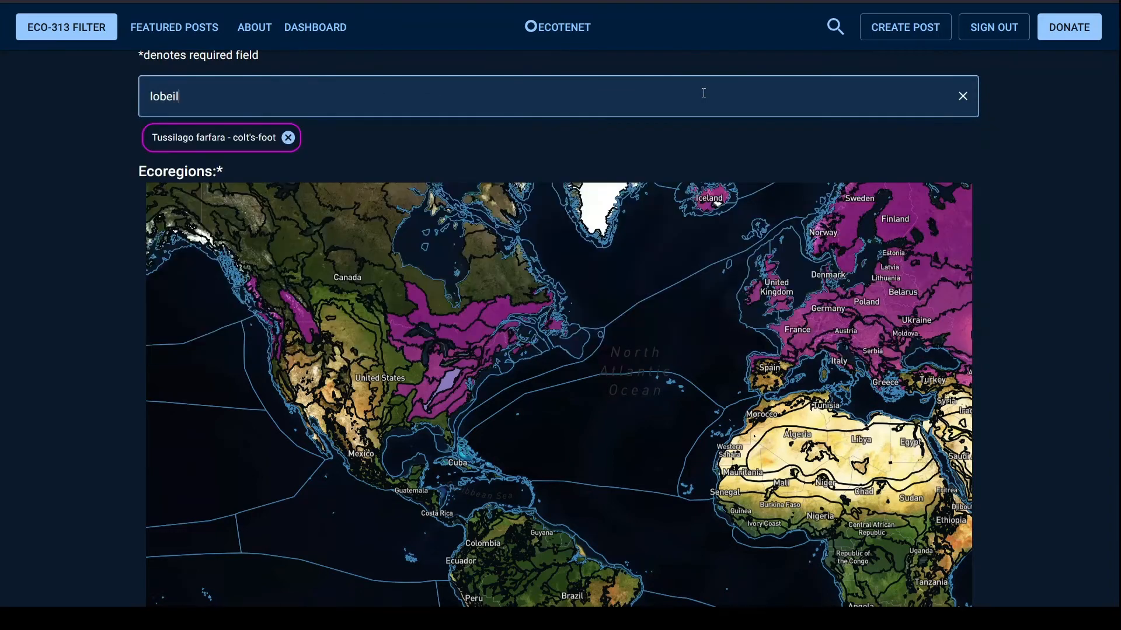
{"action": "key", "text": "BackSpace"}
{"action": "key", "text": "BackSpace"}
{"action": "type", "text": "lia in"}
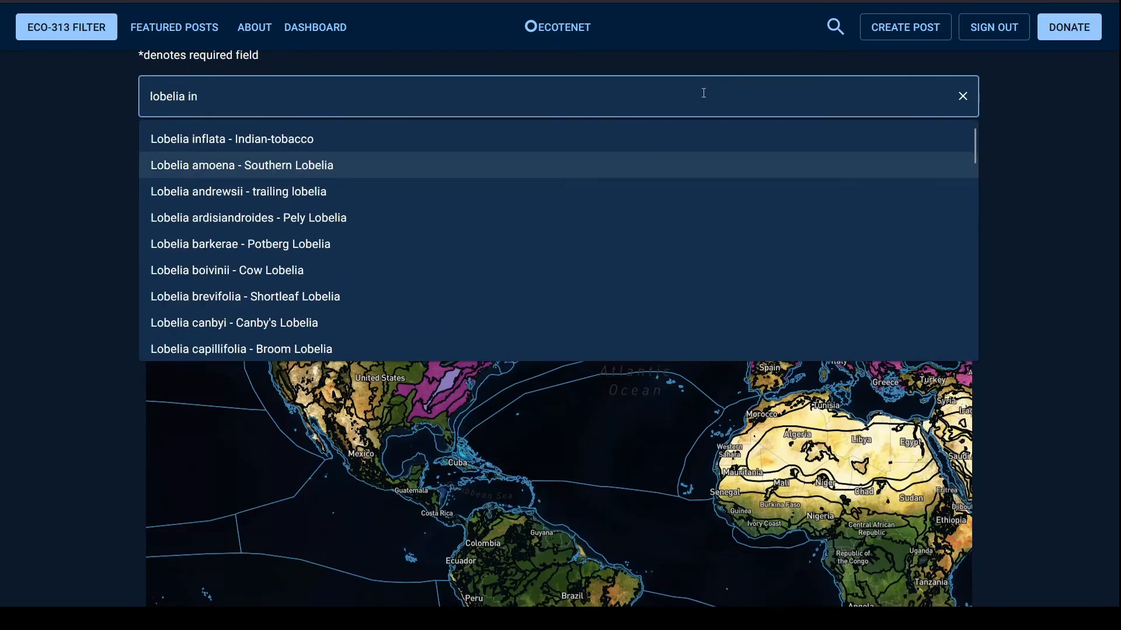
{"action": "left_click", "coordinate": [564, 137]}
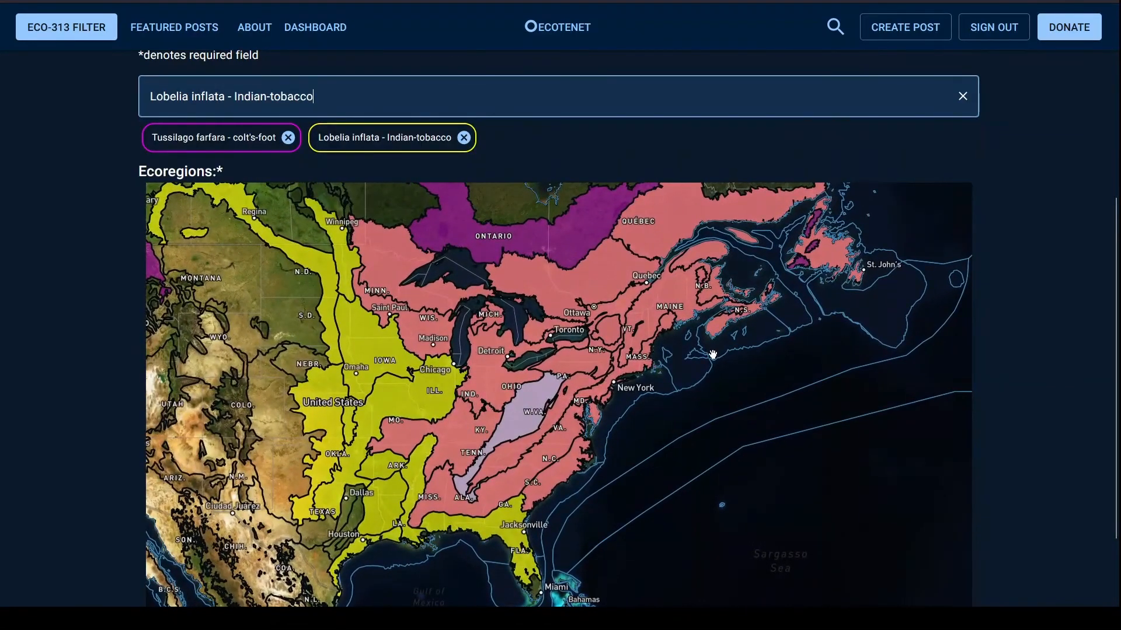
{"action": "scroll", "coordinate": [720, 408], "scroll_direction": "down", "scroll_amount": 3}
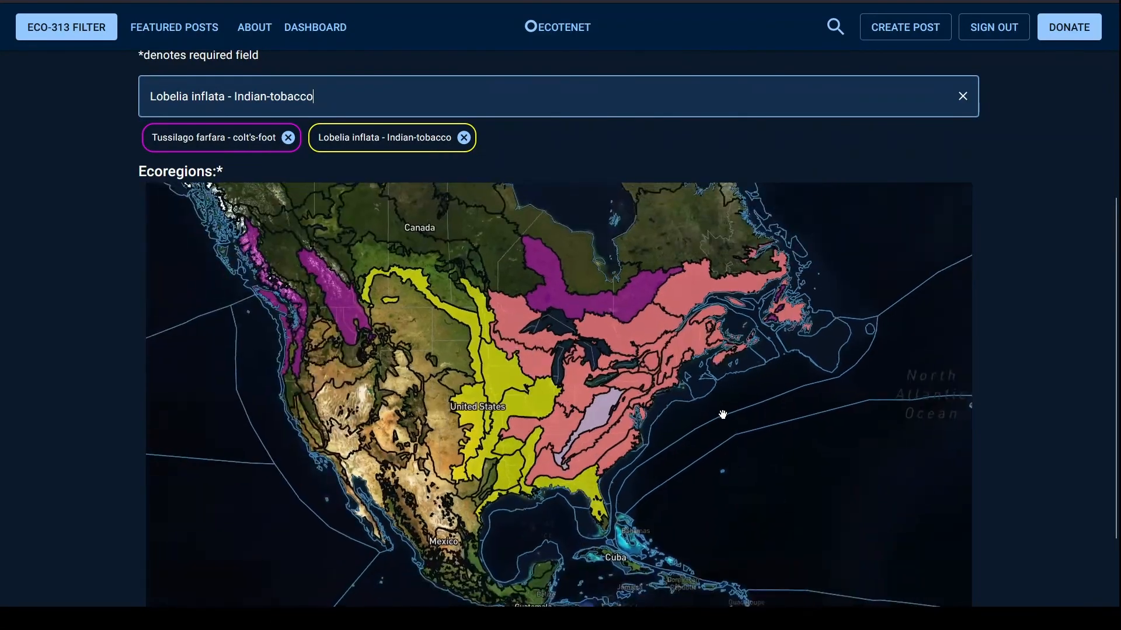
{"action": "scroll", "coordinate": [723, 414], "scroll_direction": "down", "scroll_amount": 2}
{"action": "left_click_drag", "start_coordinate": [786, 415], "coordinate": [608, 393]}
{"action": "scroll", "coordinate": [490, 408], "scroll_direction": "up", "scroll_amount": 2}
{"action": "scroll", "coordinate": [613, 388], "scroll_direction": "up", "scroll_amount": 1}
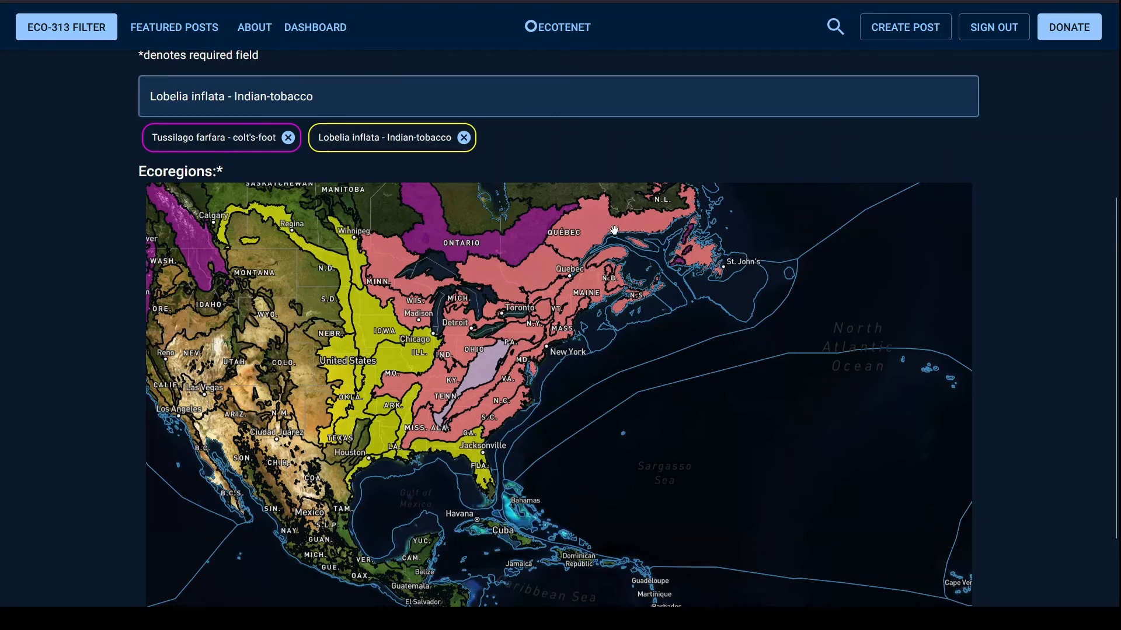
{"action": "left_click_drag", "start_coordinate": [829, 300], "coordinate": [889, 343]}
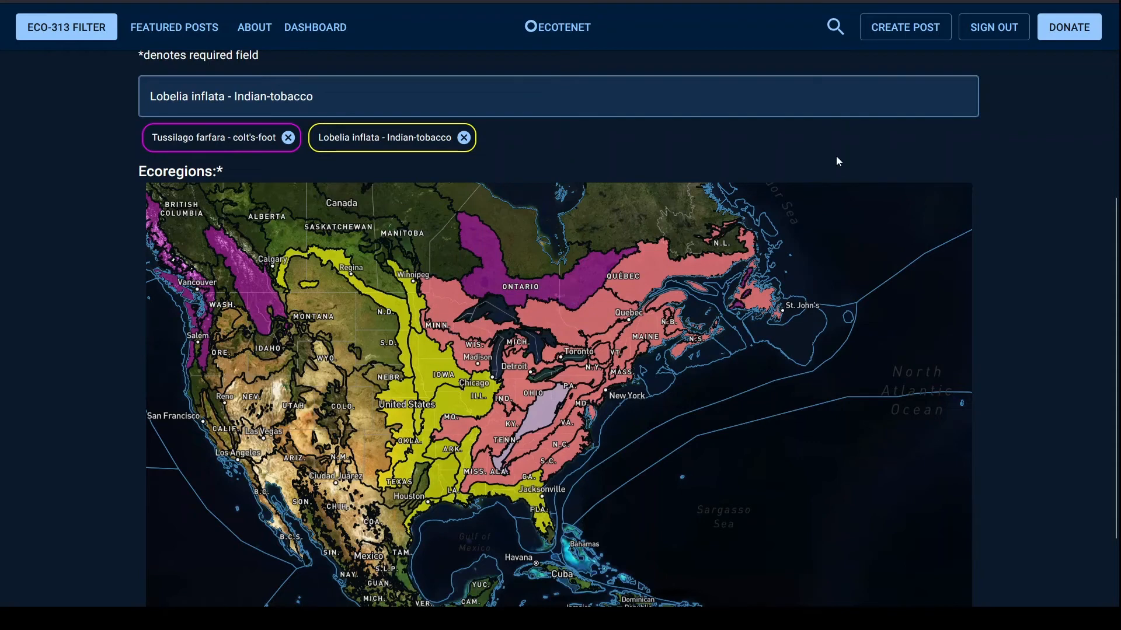
Add the distribution of Echinacea purpurea - purple coneflower to the map and compare where all three mapped species overlap in North America
{"action": "left_click", "coordinate": [963, 96]}
{"action": "left_click", "coordinate": [681, 96]}
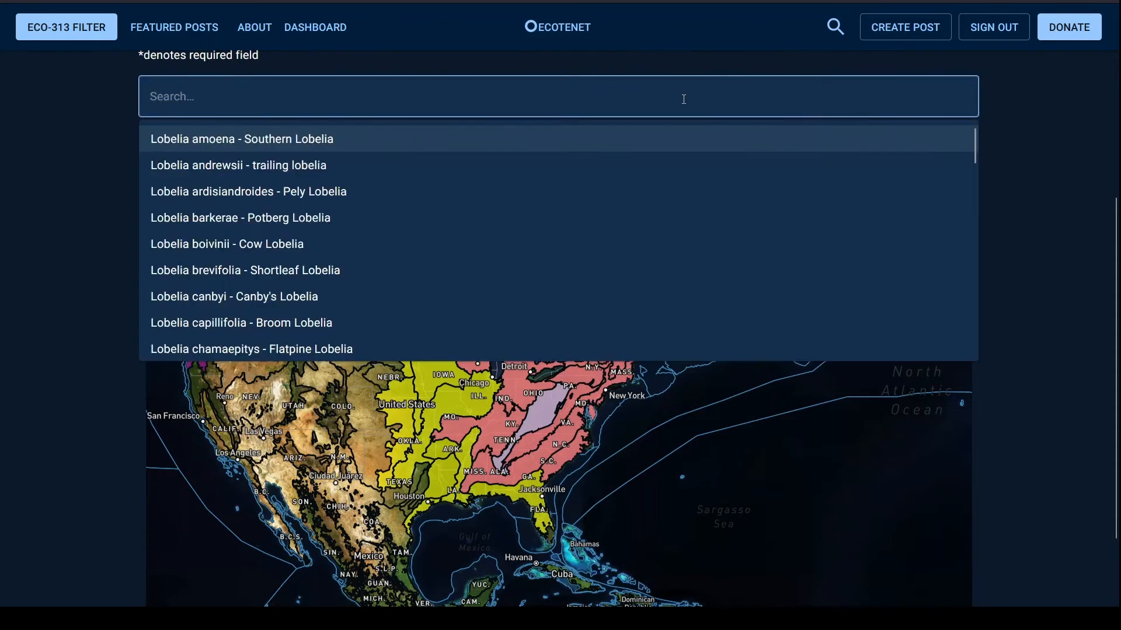
{"action": "type", "text": "e"}
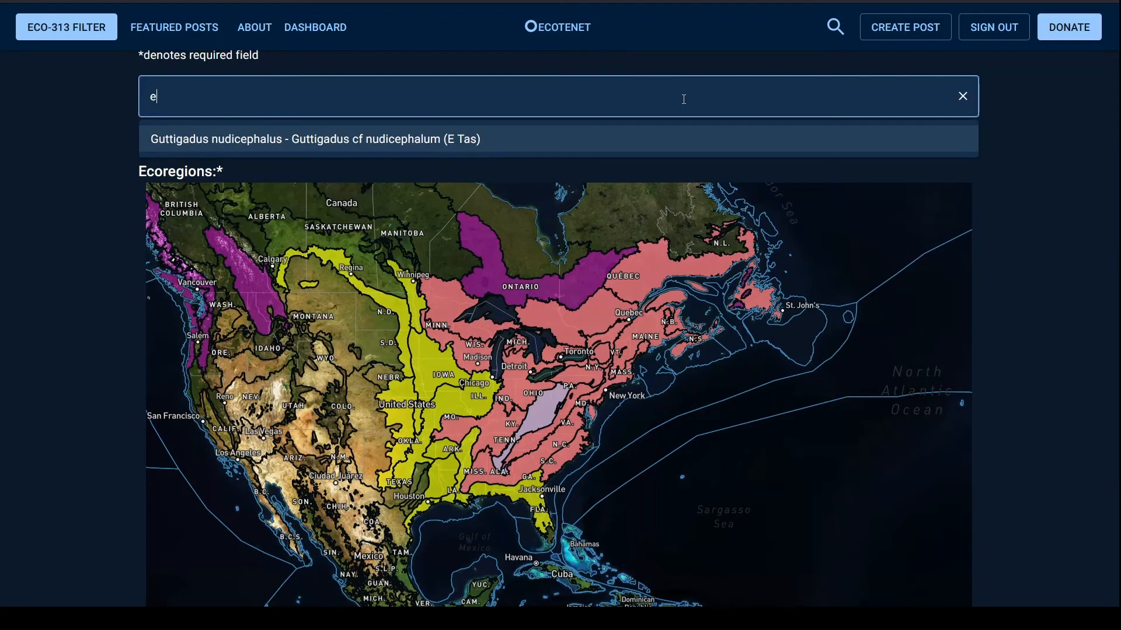
{"action": "type", "text": "chinacea"}
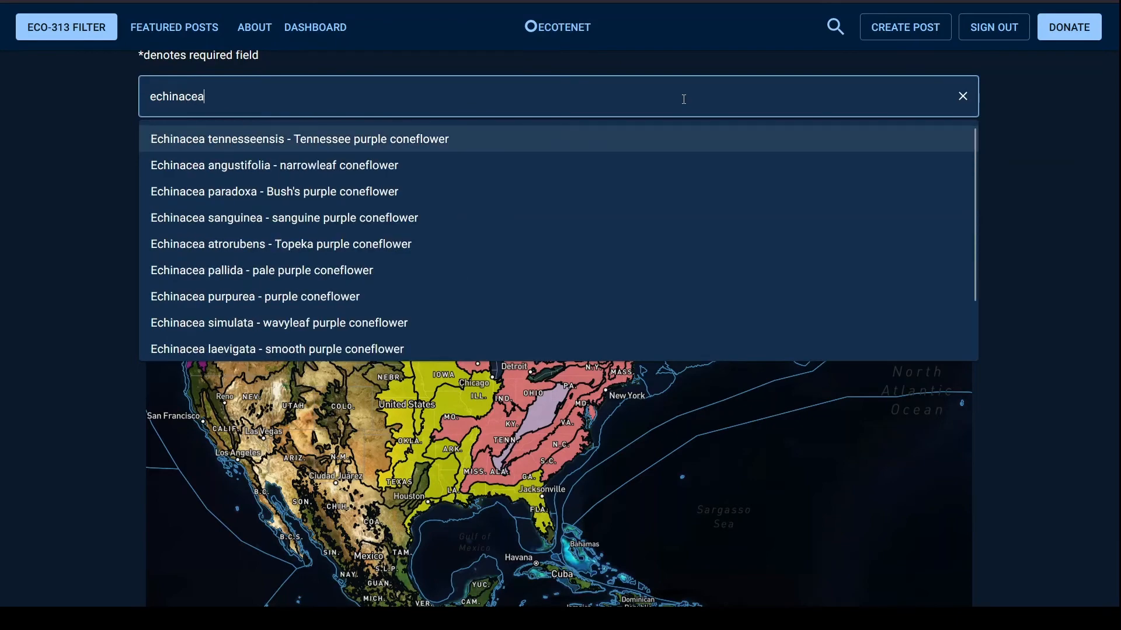
{"action": "left_click", "coordinate": [444, 295]}
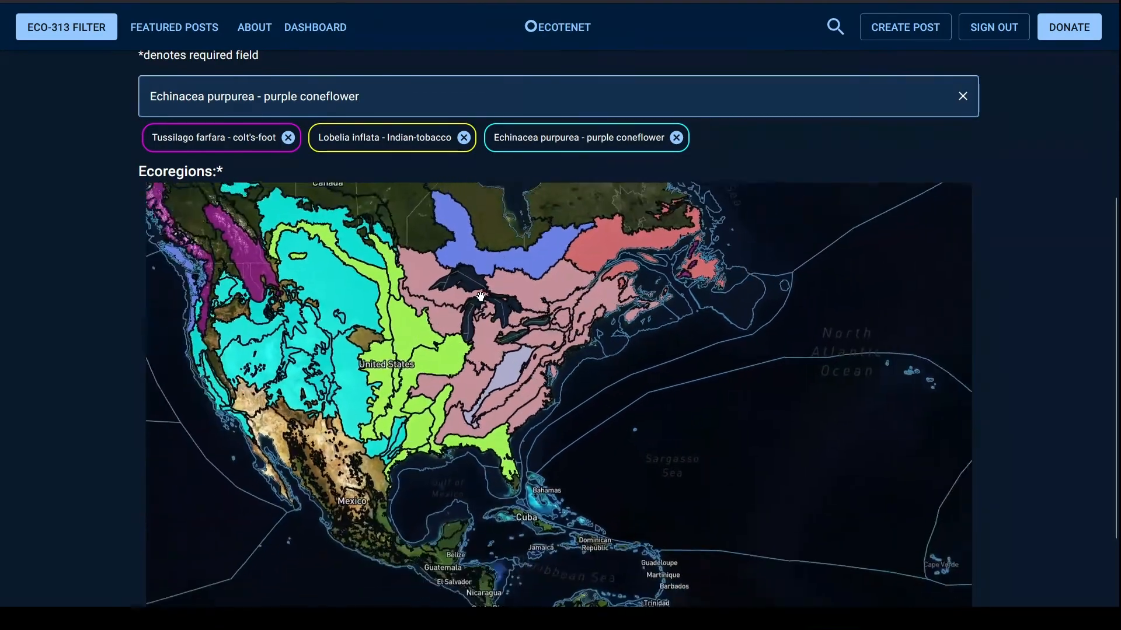
{"action": "scroll", "coordinate": [480, 297], "scroll_direction": "down", "scroll_amount": 2}
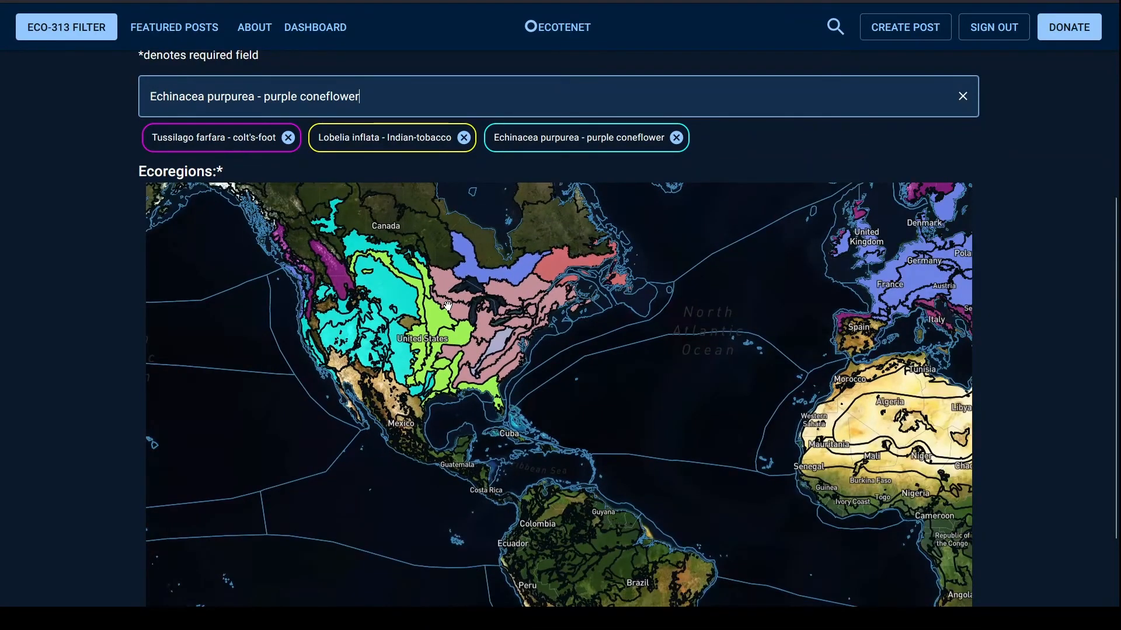
{"action": "scroll", "coordinate": [439, 257], "scroll_direction": "up", "scroll_amount": 2}
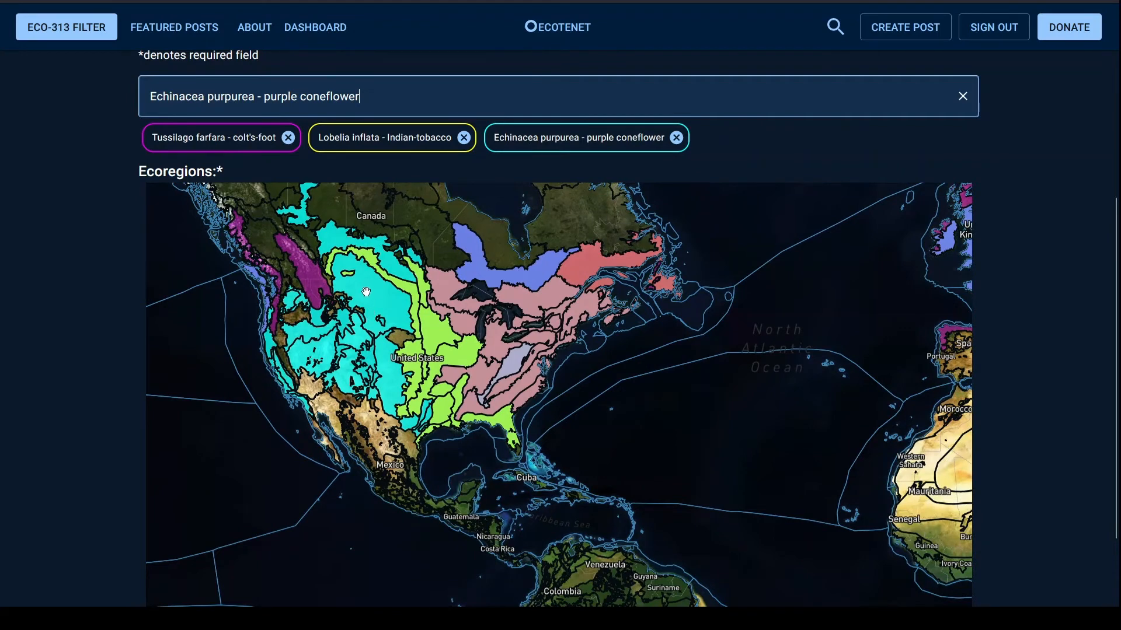
{"action": "scroll", "coordinate": [366, 314], "scroll_direction": "up", "scroll_amount": 1}
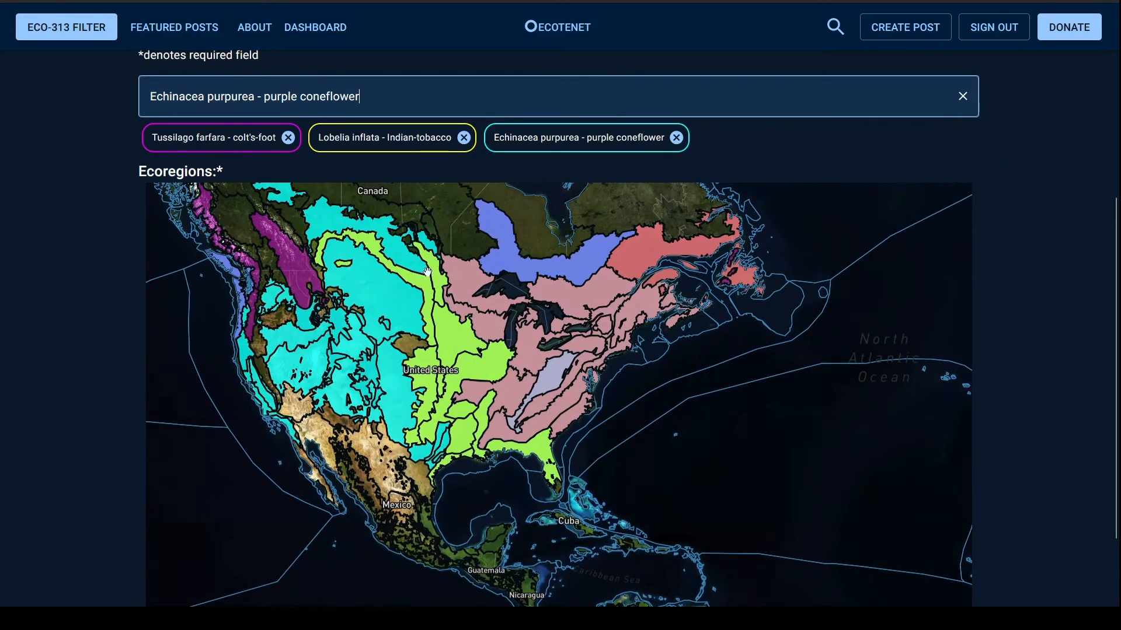
{"action": "scroll", "coordinate": [595, 298], "scroll_direction": "up", "scroll_amount": 2}
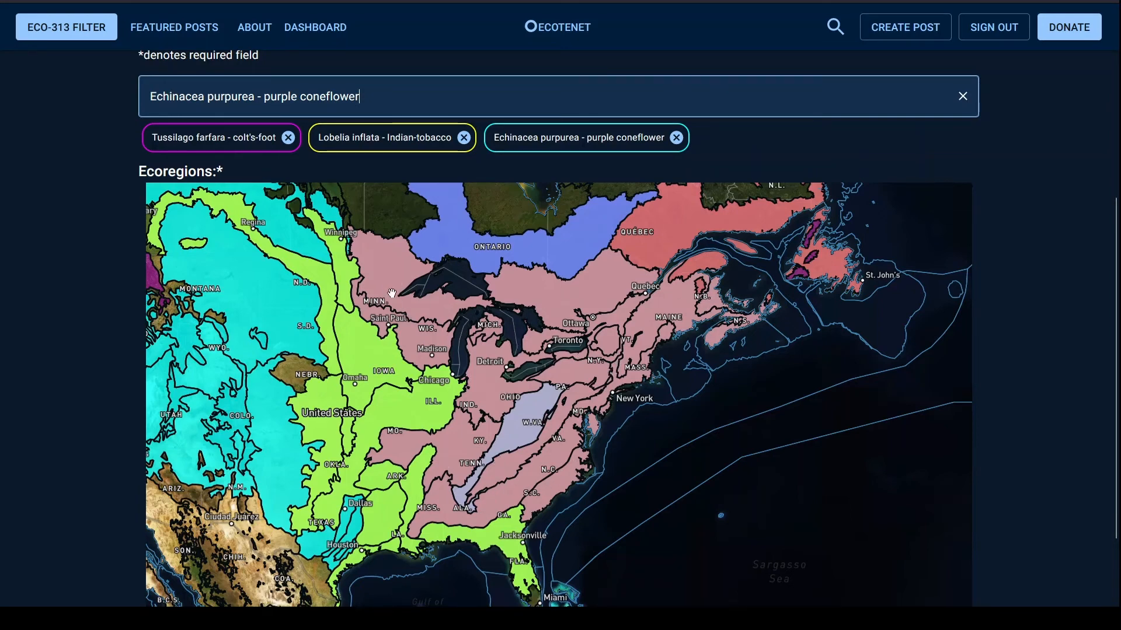
Add ecoregions Eco-327, Eco-326, Eco-317, Eco-318 and Eco-325 around the Great Lakes to the post
{"action": "left_click", "coordinate": [386, 264]}
{"action": "left_click", "coordinate": [415, 332]}
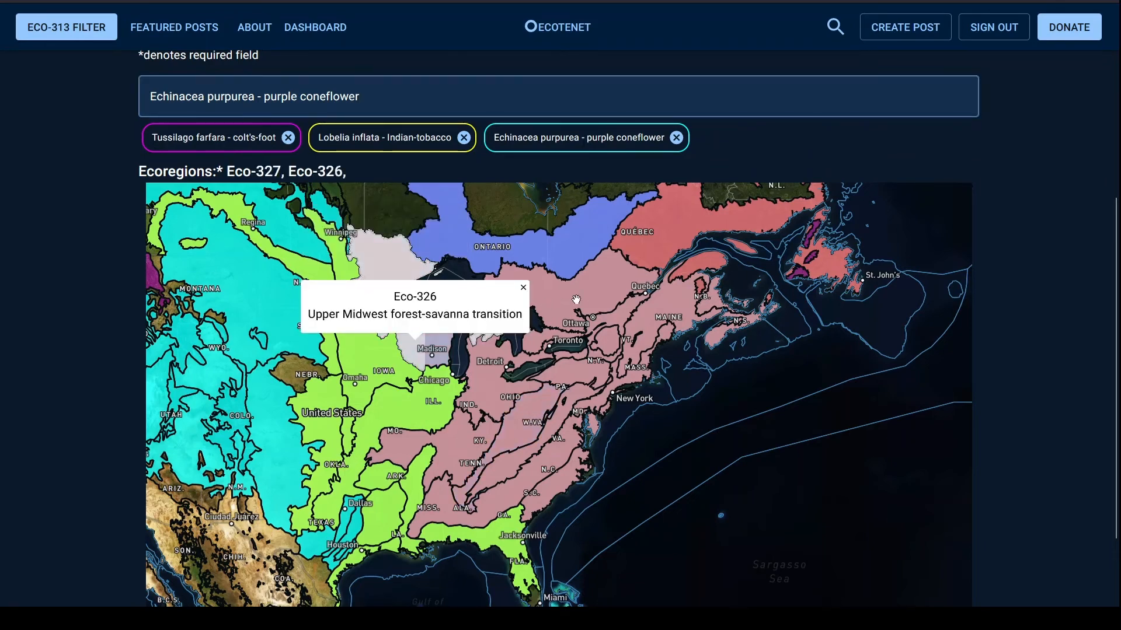
{"action": "left_click", "coordinate": [576, 299]}
{"action": "left_click", "coordinate": [535, 345]}
{"action": "left_click", "coordinate": [518, 385]}
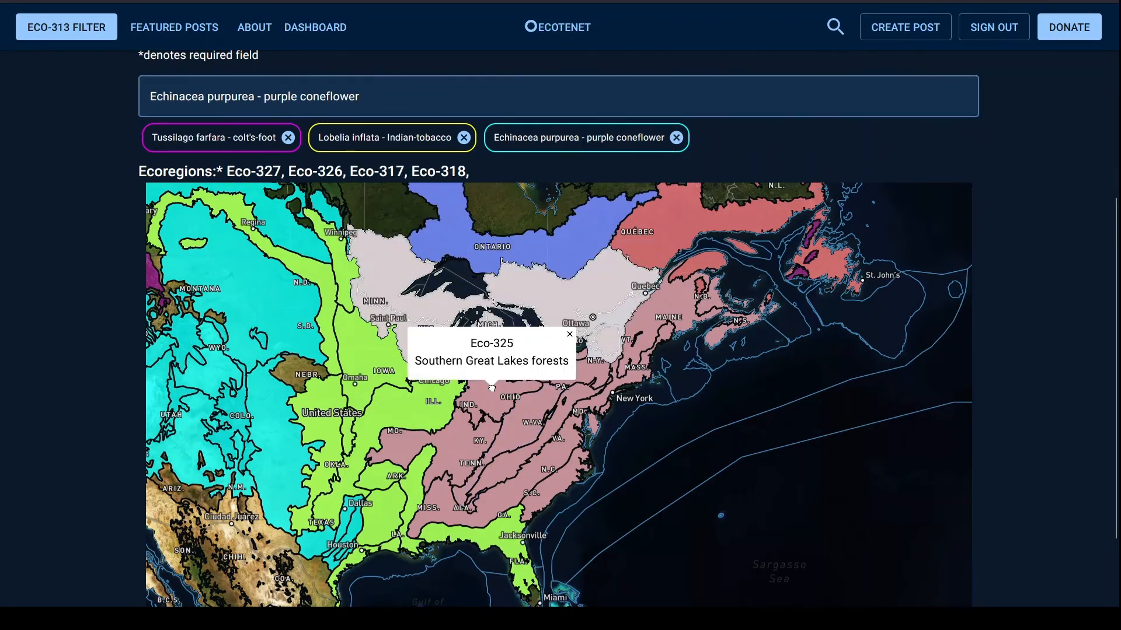
Add ecoregions Eco-315, Eco-313, Eco-314 and Eco-324 in the Appalachian and southeastern area to the post
{"action": "left_click", "coordinate": [440, 450]}
{"action": "left_click", "coordinate": [538, 409]}
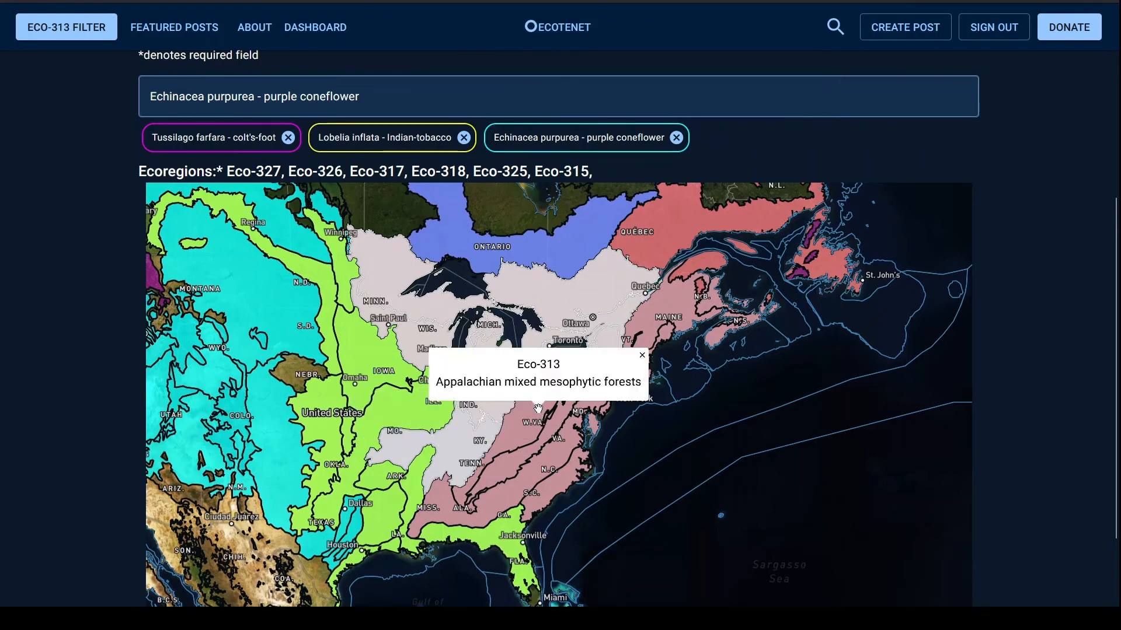
{"action": "left_click", "coordinate": [512, 462]}
{"action": "left_click", "coordinate": [503, 500]}
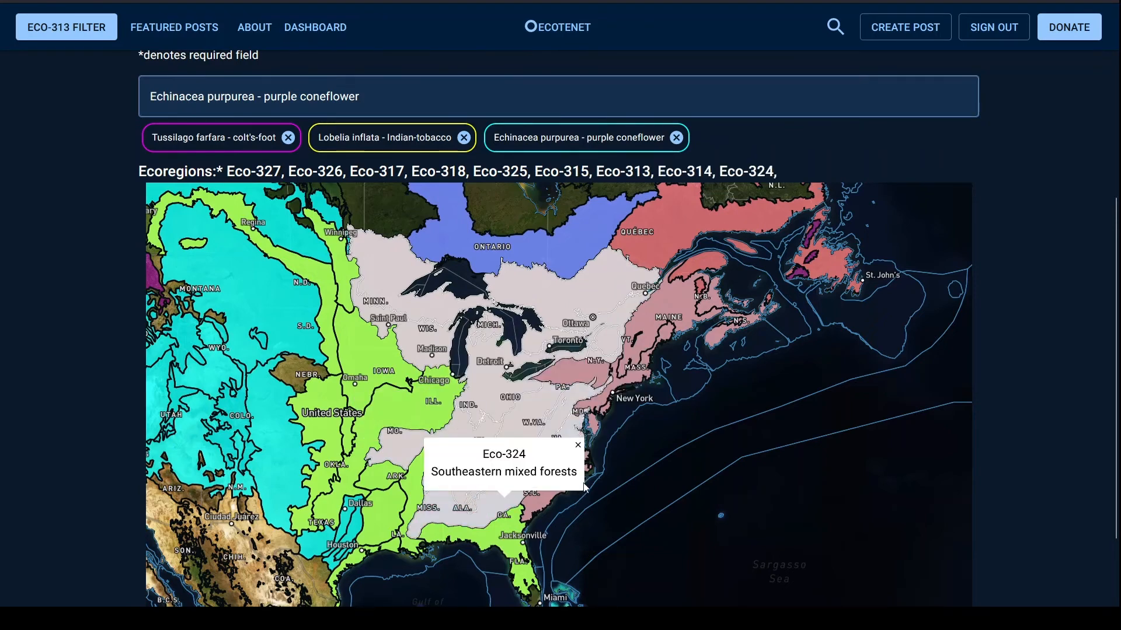
Add the Atlantic-side ecoregions Eco-322, Eco-321, Eco-319, Eco-312, Eco-345 and Eco-332 to the post
{"action": "left_click", "coordinate": [600, 403]}
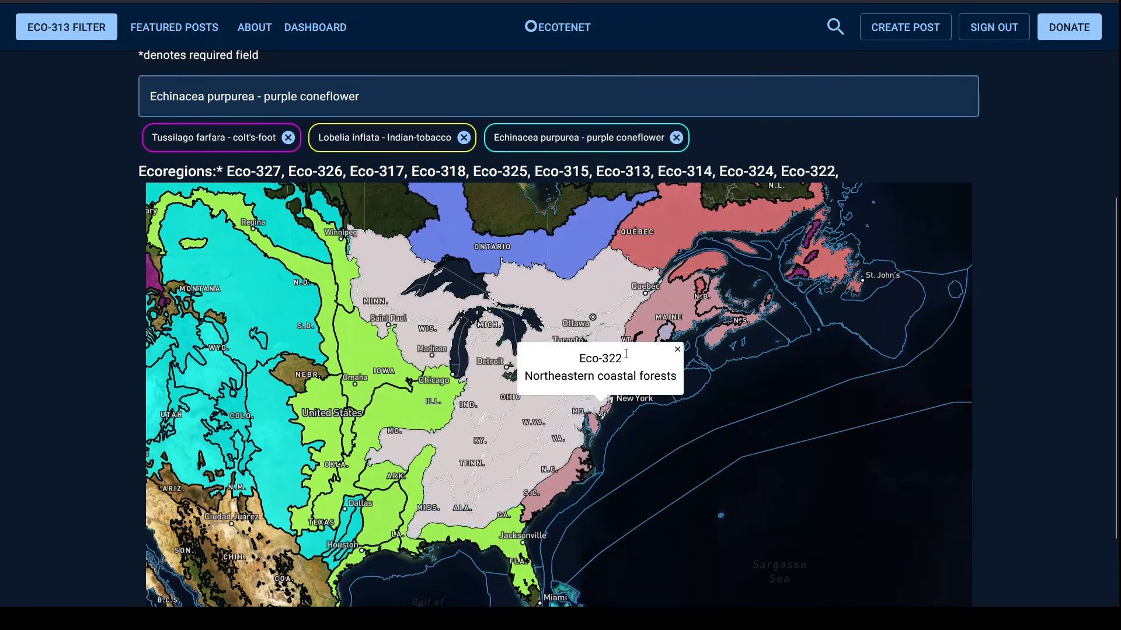
{"action": "left_click", "coordinate": [677, 300]}
{"action": "left_click", "coordinate": [711, 300]}
{"action": "left_click", "coordinate": [569, 374]}
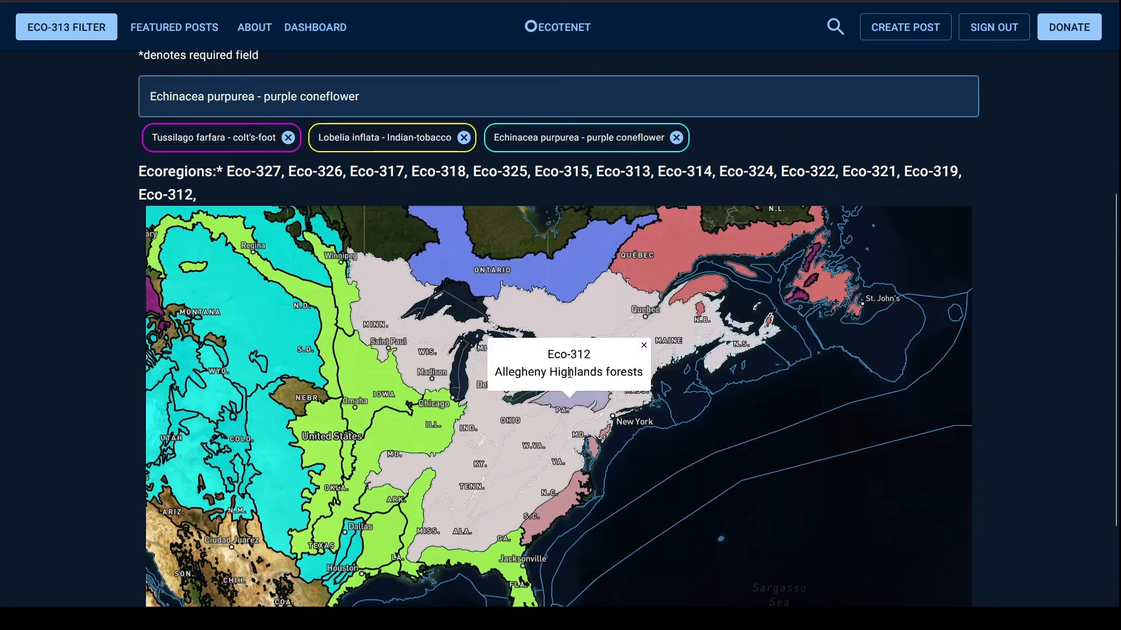
{"action": "left_click", "coordinate": [543, 515]}
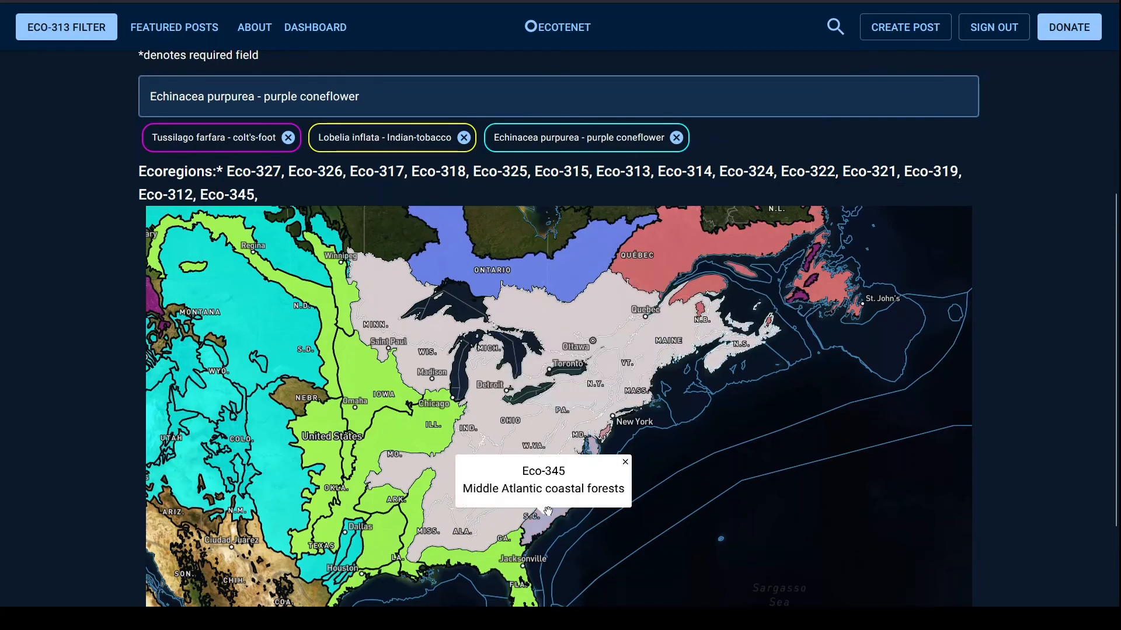
{"action": "scroll", "coordinate": [618, 438], "scroll_direction": "up", "scroll_amount": 2}
{"action": "left_click", "coordinate": [605, 443]}
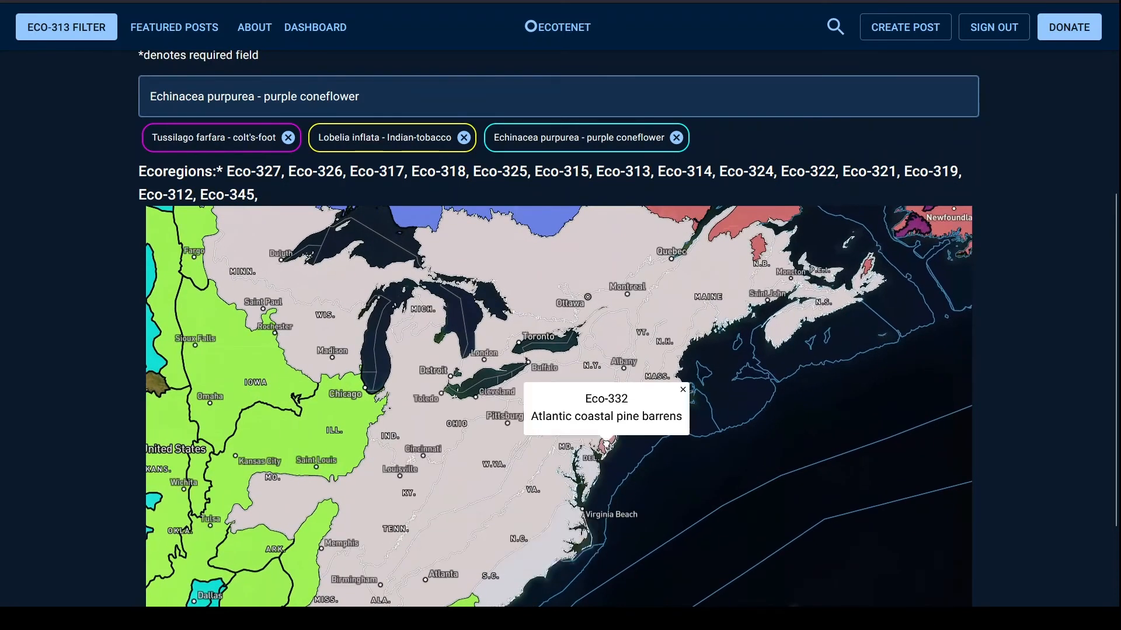
Remove the purple coneflower, Indian-tobacco and colt's-foot distributions from the map and close the Eco-332 label
{"action": "scroll", "coordinate": [595, 353], "scroll_direction": "down", "scroll_amount": 2}
{"action": "scroll", "coordinate": [596, 349], "scroll_direction": "down", "scroll_amount": 3}
{"action": "scroll", "coordinate": [461, 256], "scroll_direction": "down", "scroll_amount": 2}
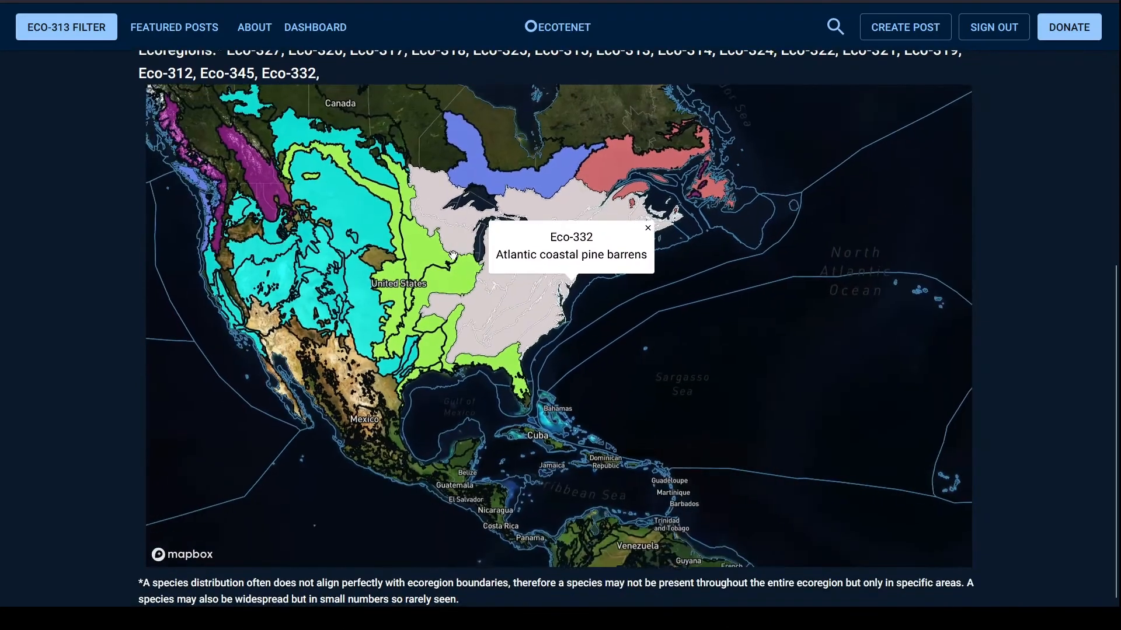
{"action": "left_click_drag", "start_coordinate": [477, 170], "coordinate": [566, 352]}
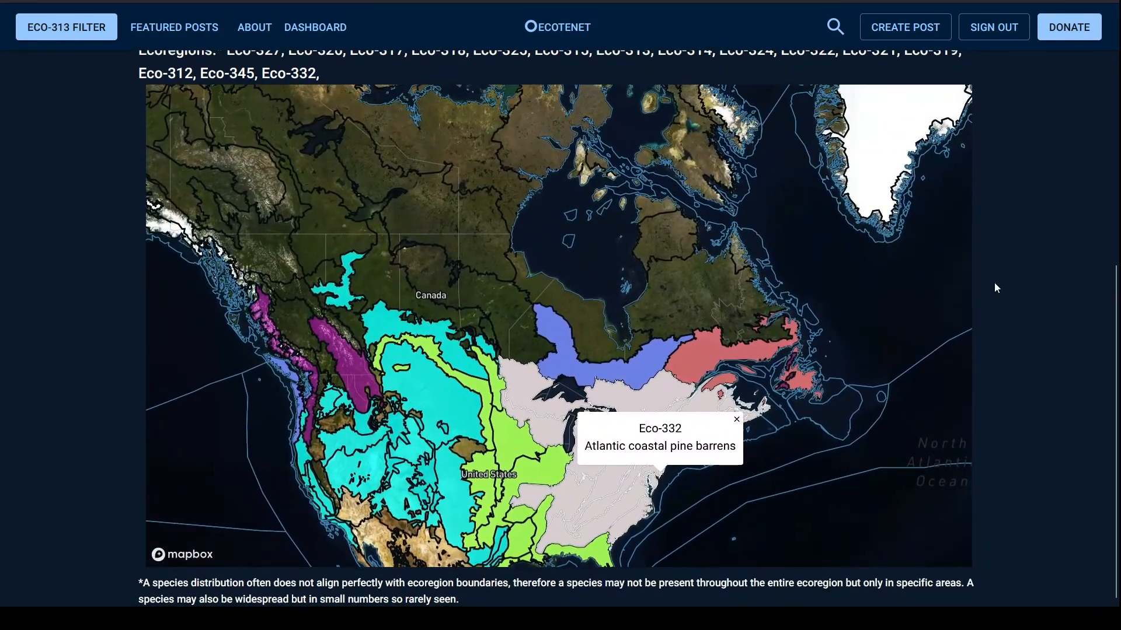
{"action": "scroll", "coordinate": [1056, 290], "scroll_direction": "up", "scroll_amount": 2}
{"action": "left_click", "coordinate": [676, 93]}
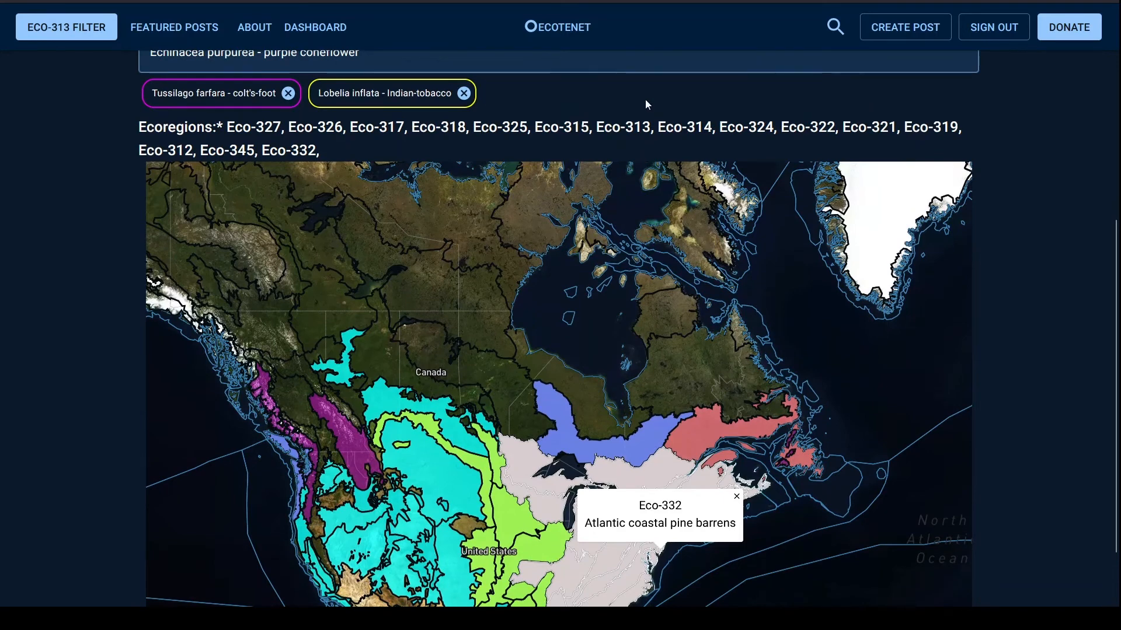
{"action": "left_click", "coordinate": [463, 93]}
{"action": "left_click", "coordinate": [287, 94]}
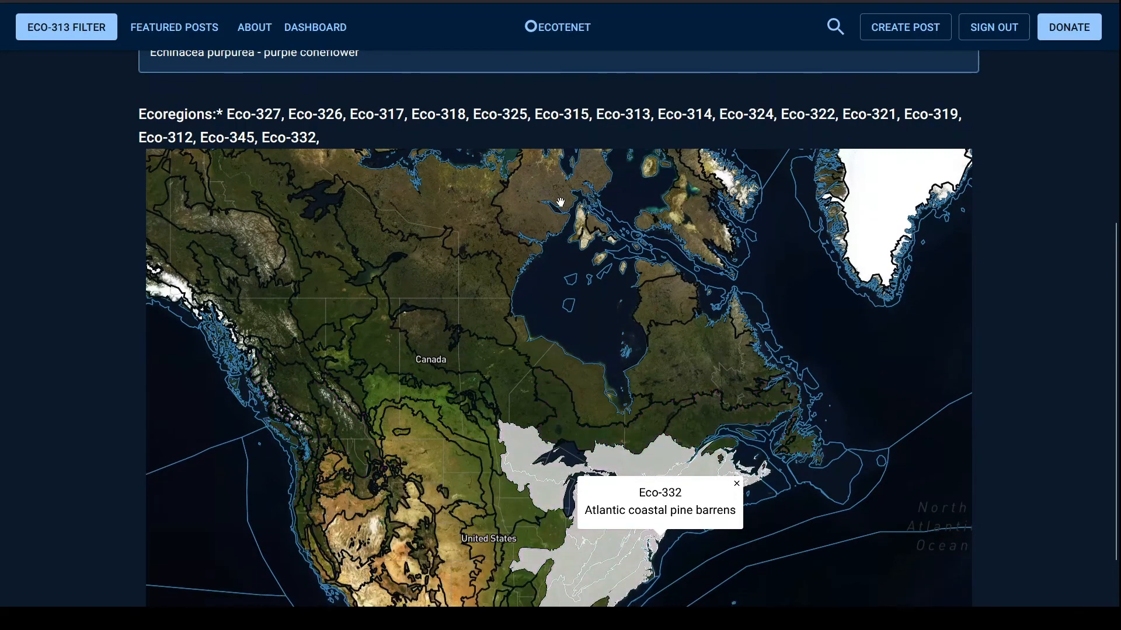
{"action": "left_click", "coordinate": [737, 485]}
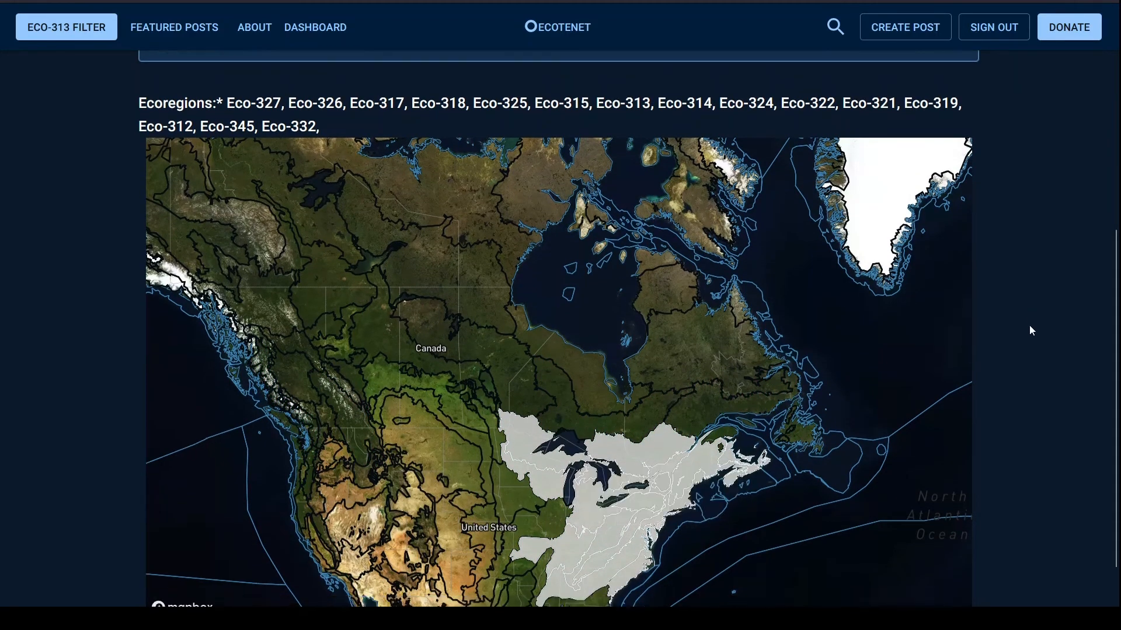
Review the post's selected ecoregions on the map of eastern North America and in the list above it
{"action": "scroll", "coordinate": [1030, 327], "scroll_direction": "down", "scroll_amount": 1}
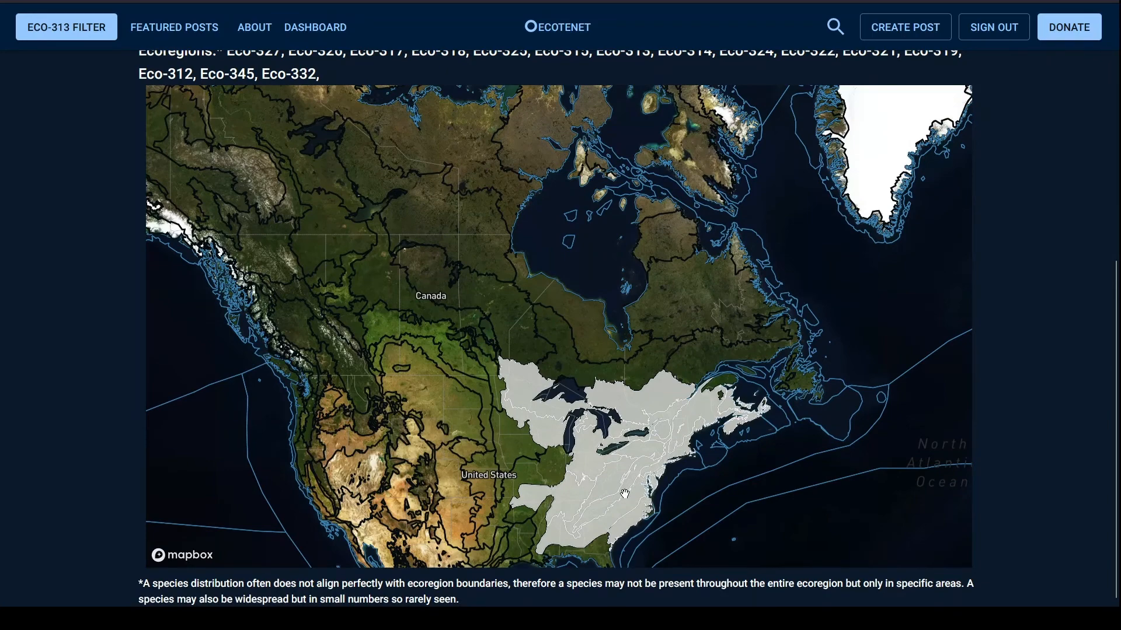
{"action": "left_click_drag", "start_coordinate": [625, 494], "coordinate": [639, 402]}
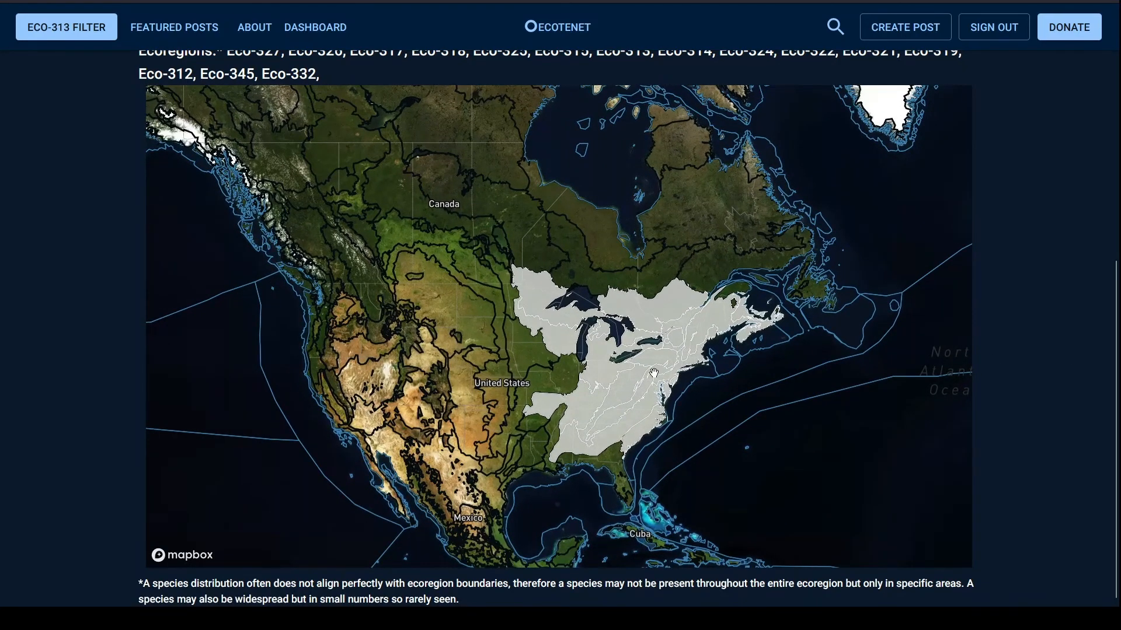
{"action": "scroll", "coordinate": [654, 374], "scroll_direction": "up", "scroll_amount": 3}
{"action": "scroll", "coordinate": [653, 374], "scroll_direction": "down", "scroll_amount": 1}
{"action": "scroll", "coordinate": [1055, 362], "scroll_direction": "up", "scroll_amount": 1}
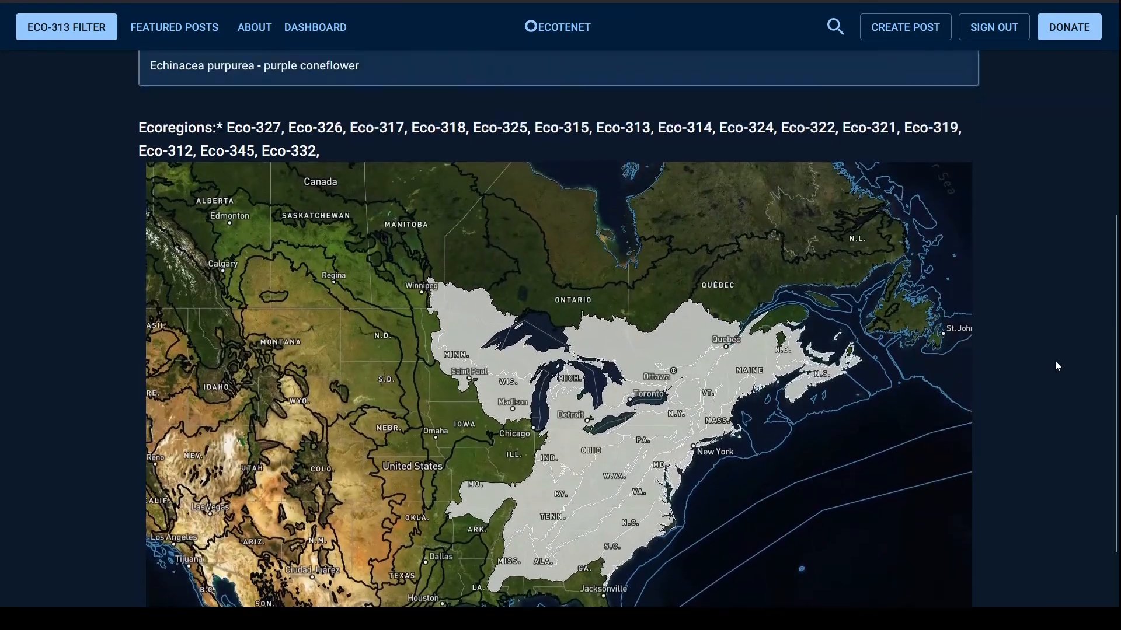
{"action": "scroll", "coordinate": [1055, 362], "scroll_direction": "up", "scroll_amount": 2}
{"action": "scroll", "coordinate": [1055, 362], "scroll_direction": "down", "scroll_amount": 3}
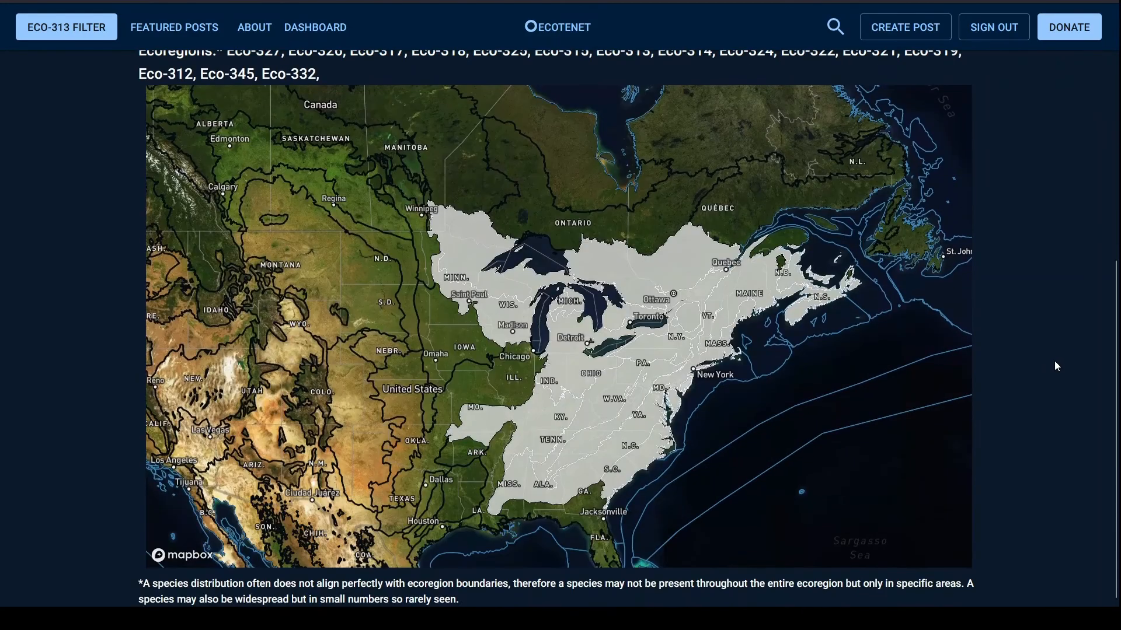
{"action": "scroll", "coordinate": [1055, 366], "scroll_direction": "up", "scroll_amount": 1}
{"action": "scroll", "coordinate": [1055, 366], "scroll_direction": "up", "scroll_amount": 2}
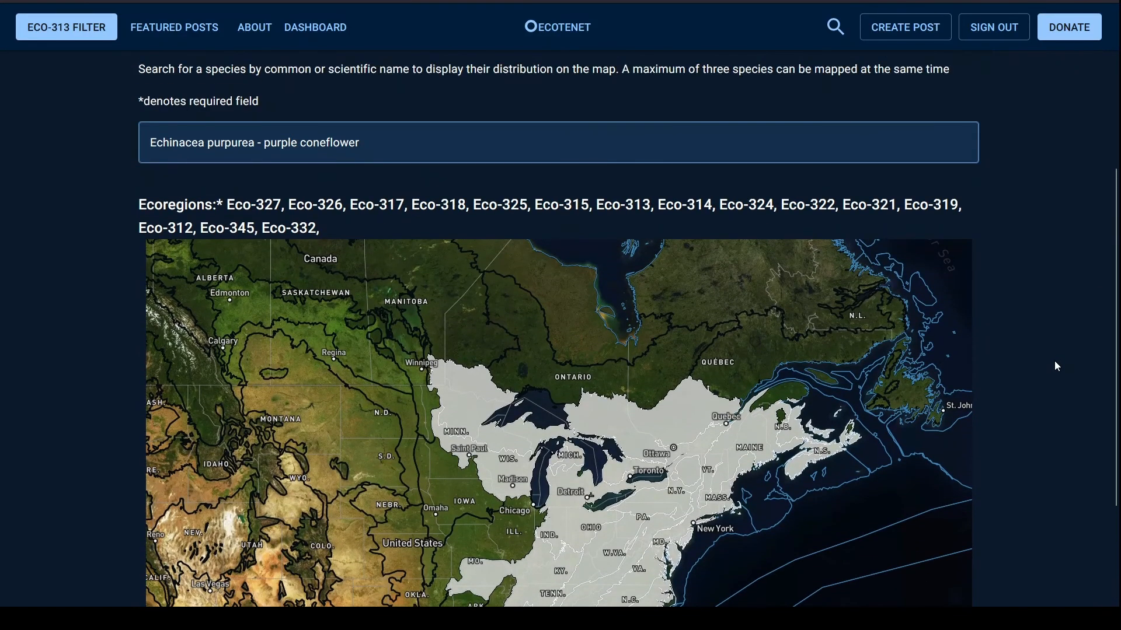
{"action": "scroll", "coordinate": [1055, 366], "scroll_direction": "down", "scroll_amount": 1}
Map the distribution of Ulmus rubra - slippery elm and compare it with the selected ecoregions, especially around New Brunswick
{"action": "left_click", "coordinate": [962, 142]}
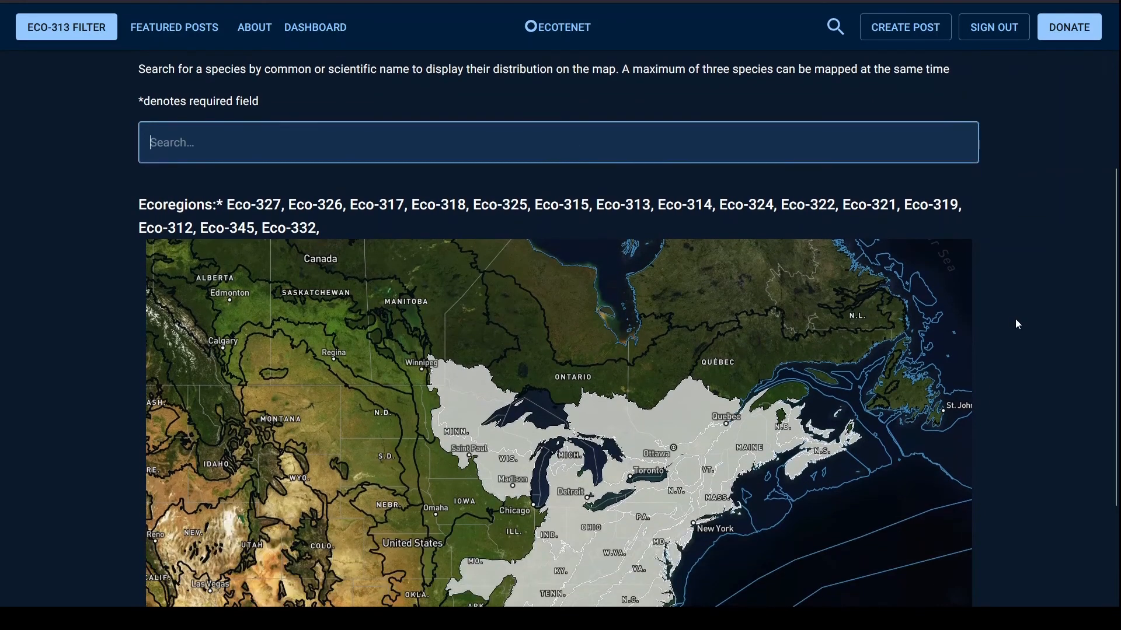
{"action": "scroll", "coordinate": [1014, 319], "scroll_direction": "down", "scroll_amount": 2}
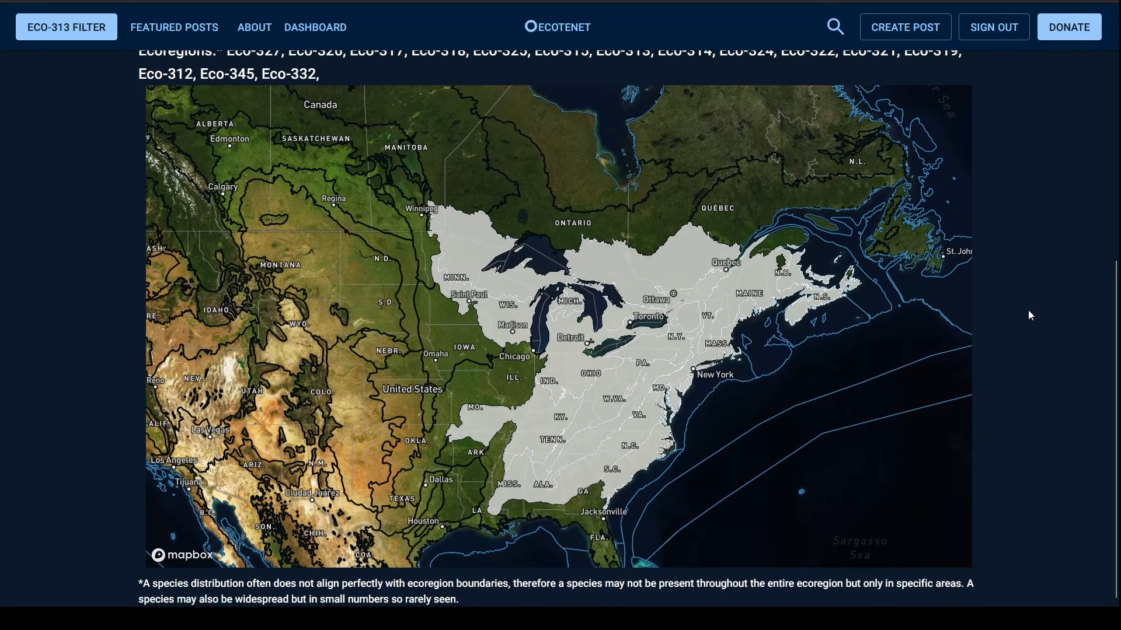
{"action": "scroll", "coordinate": [1029, 314], "scroll_direction": "up", "scroll_amount": 1}
{"action": "scroll", "coordinate": [1029, 314], "scroll_direction": "down", "scroll_amount": 1}
{"action": "scroll", "coordinate": [1042, 350], "scroll_direction": "up", "scroll_amount": 3}
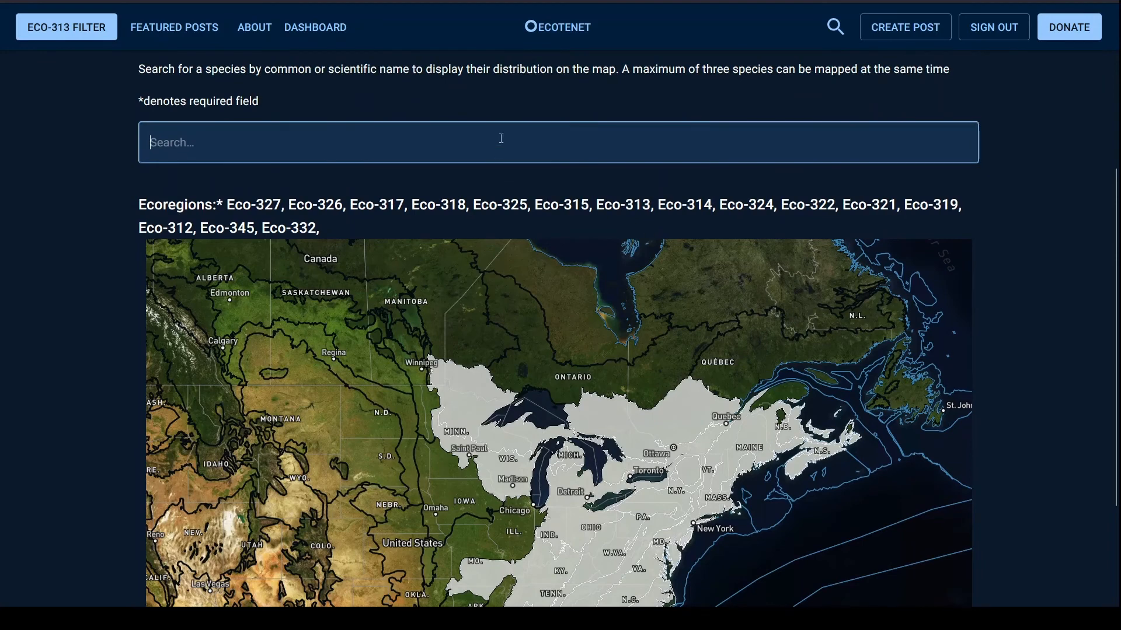
{"action": "left_click", "coordinate": [501, 138]}
{"action": "type", "text": "sl"}
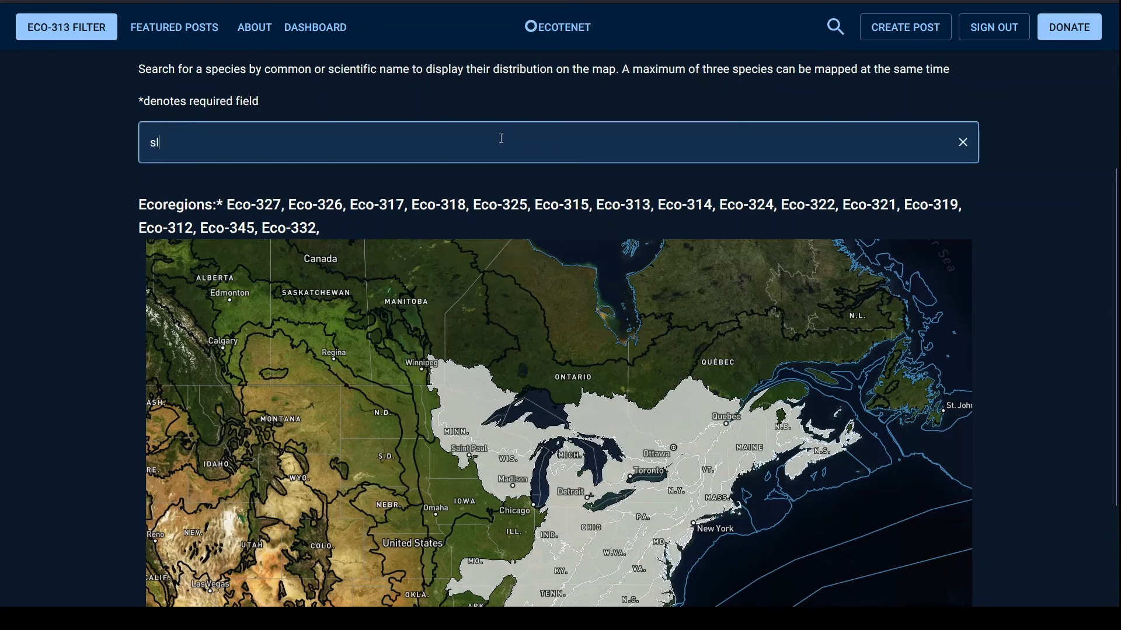
{"action": "type", "text": "ippery elm"}
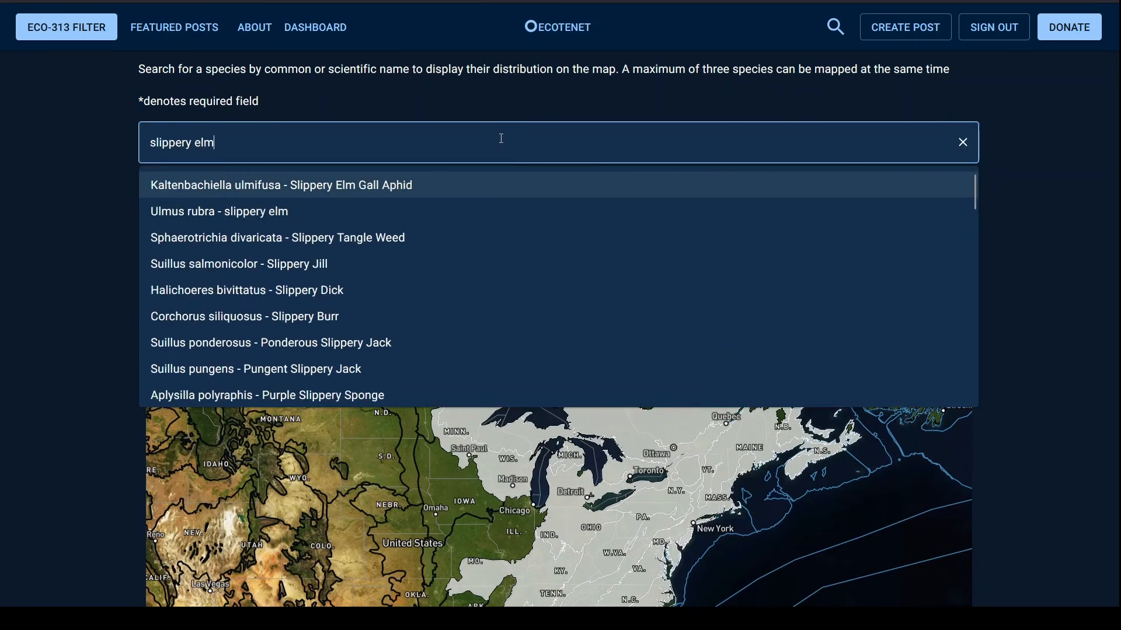
{"action": "left_click", "coordinate": [388, 211]}
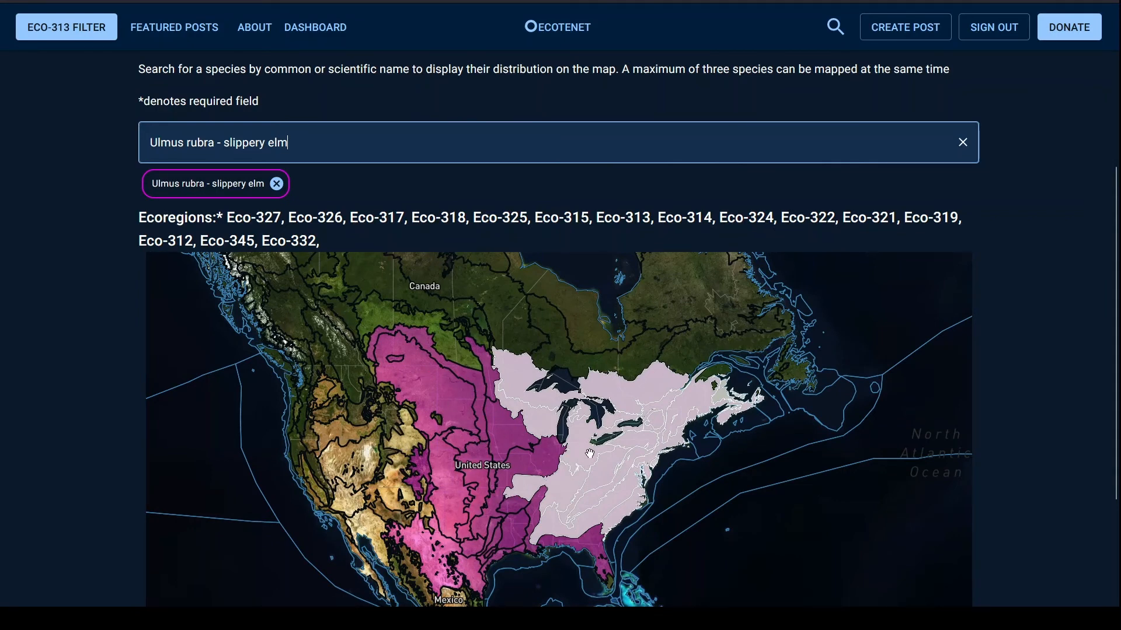
{"action": "scroll", "coordinate": [589, 454], "scroll_direction": "up", "scroll_amount": 5}
{"action": "left_click_drag", "start_coordinate": [734, 408], "coordinate": [622, 432]}
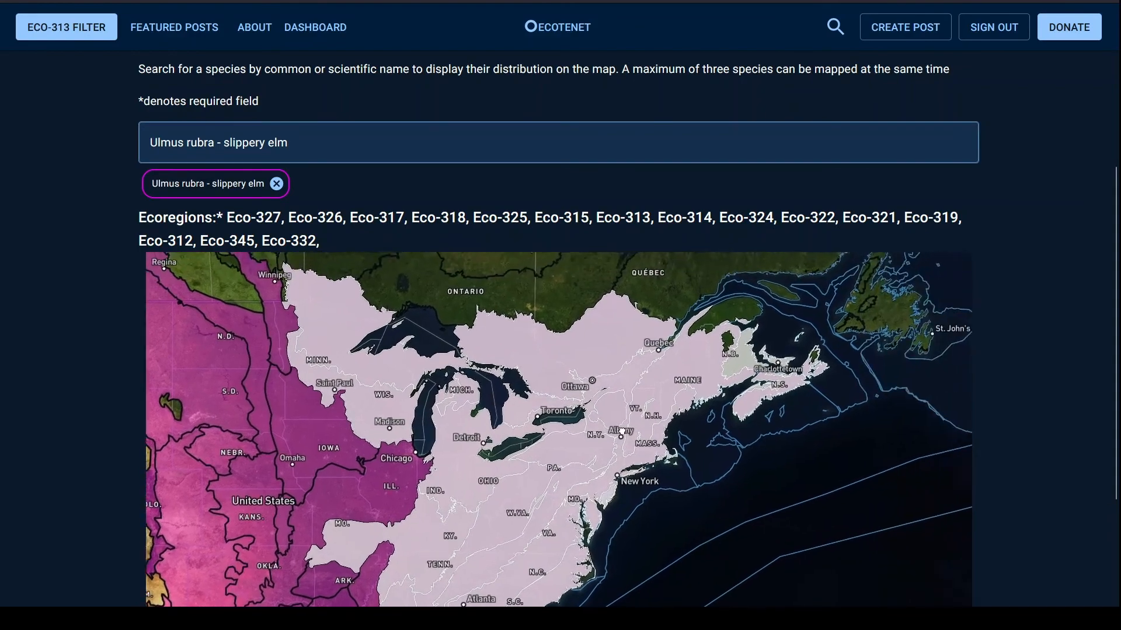
{"action": "scroll", "coordinate": [723, 357], "scroll_direction": "up", "scroll_amount": 4}
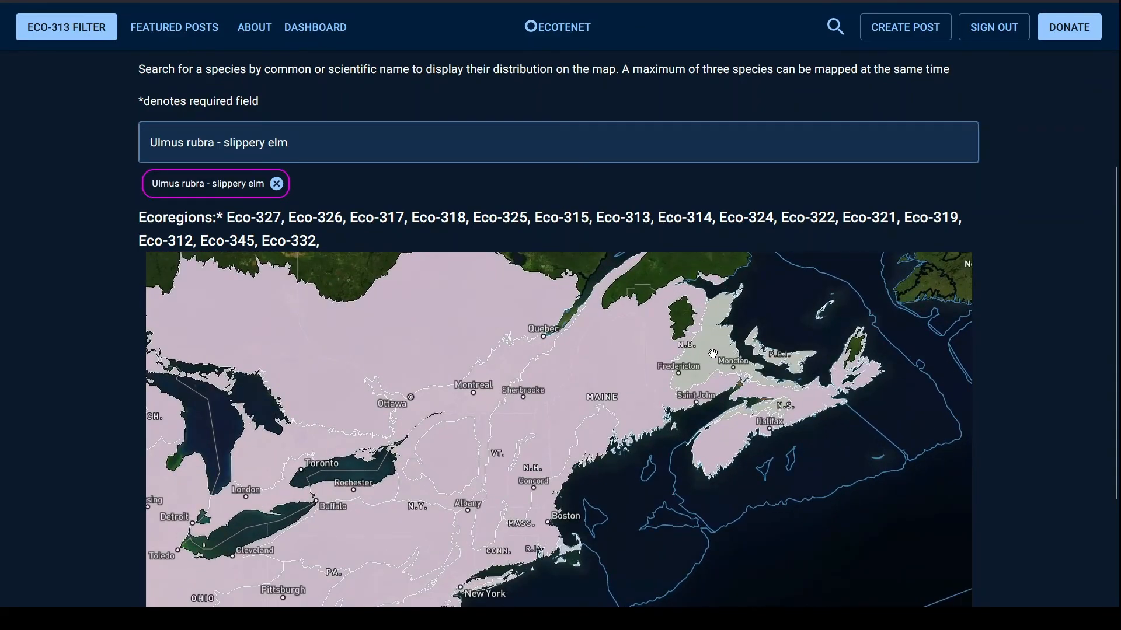
{"action": "scroll", "coordinate": [525, 427], "scroll_direction": "down", "scroll_amount": 5}
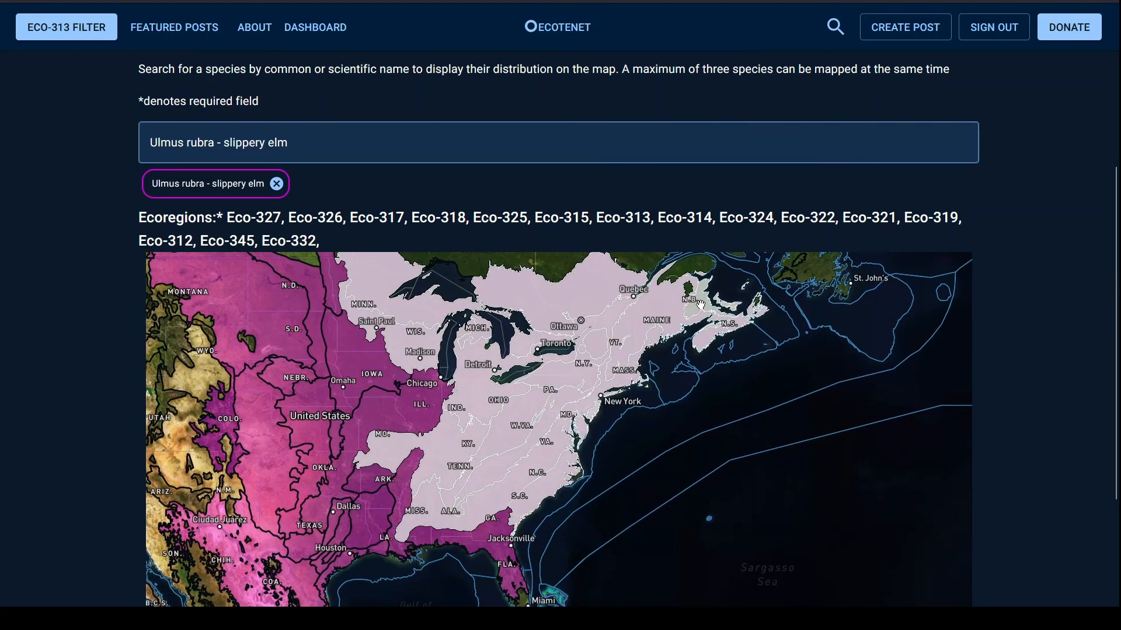
Remove Eco-319, the Gulf of St. Lawrence lowland forests, from the post and clear the slippery elm distribution from the map
{"action": "left_click", "coordinate": [701, 305]}
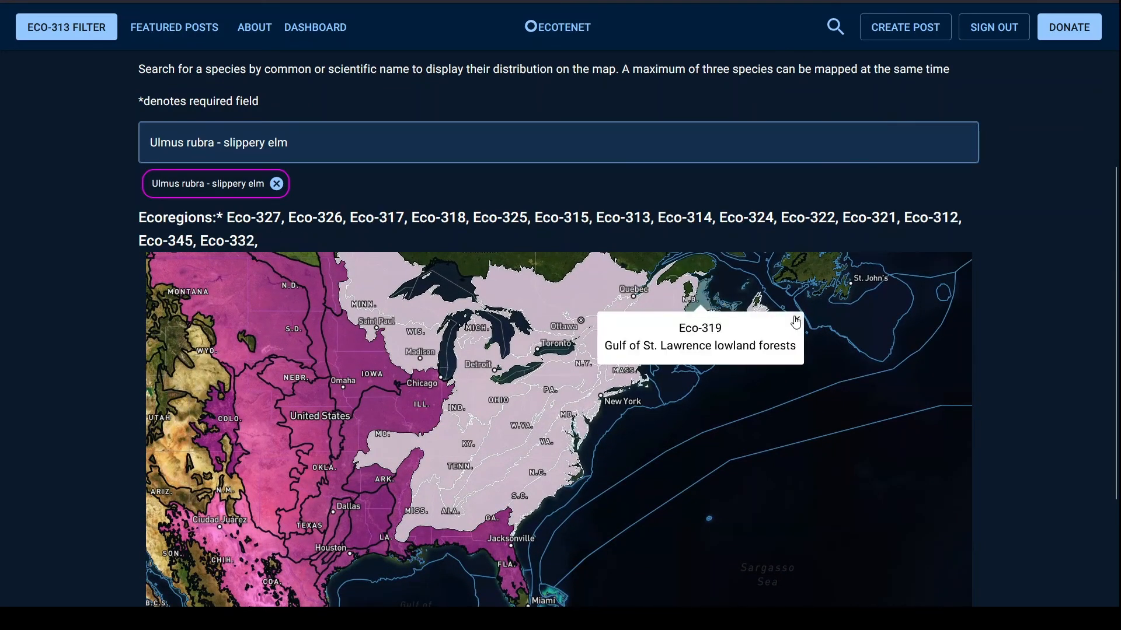
{"action": "left_click", "coordinate": [795, 319]}
{"action": "scroll", "coordinate": [612, 371], "scroll_direction": "down", "scroll_amount": 3}
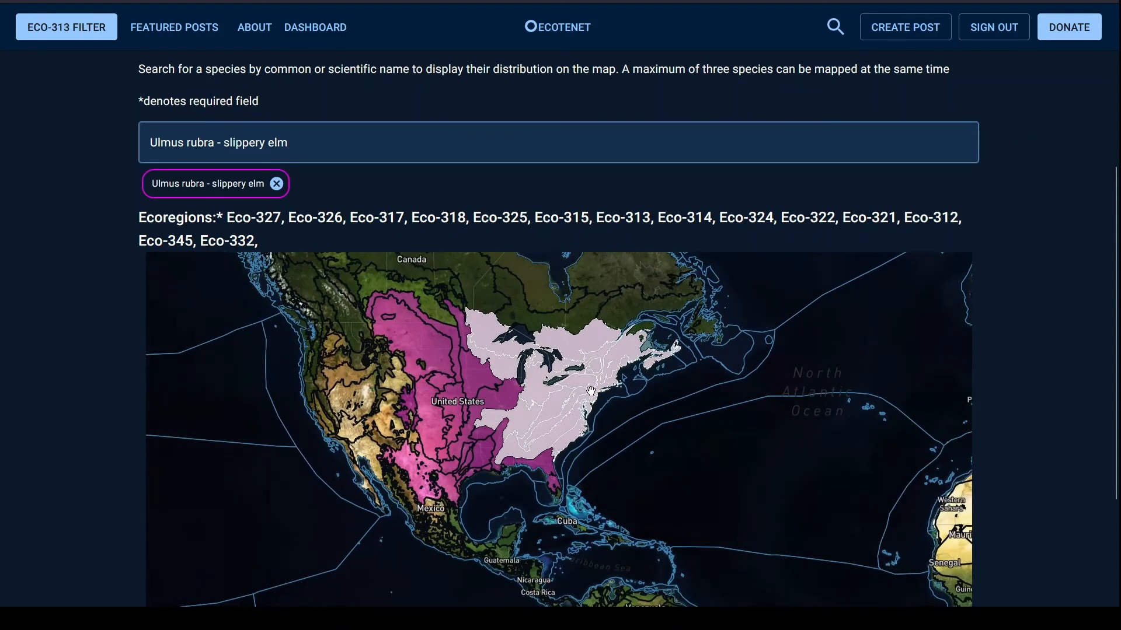
{"action": "scroll", "coordinate": [591, 390], "scroll_direction": "up", "scroll_amount": 2}
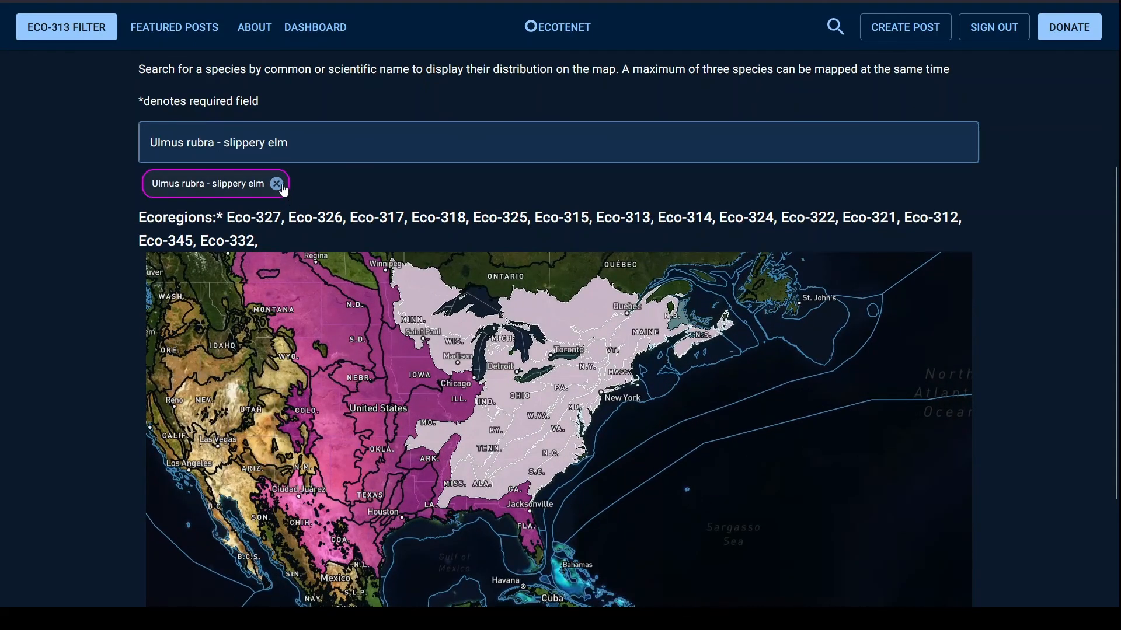
{"action": "left_click", "coordinate": [276, 183]}
{"action": "left_click_drag", "start_coordinate": [587, 327], "coordinate": [603, 406]}
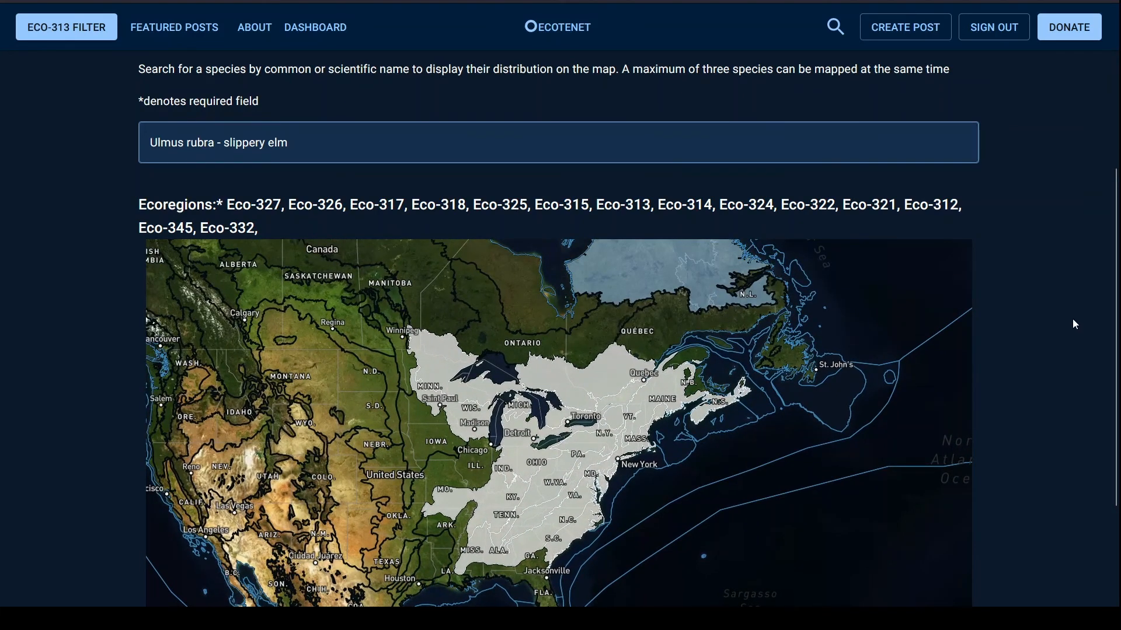
Review the post's final ecoregion list, the highlighted areas on the map and the ecoregion selection instructions
{"action": "scroll", "coordinate": [1056, 318], "scroll_direction": "down", "scroll_amount": 3}
{"action": "scroll", "coordinate": [1057, 319], "scroll_direction": "up", "scroll_amount": 1}
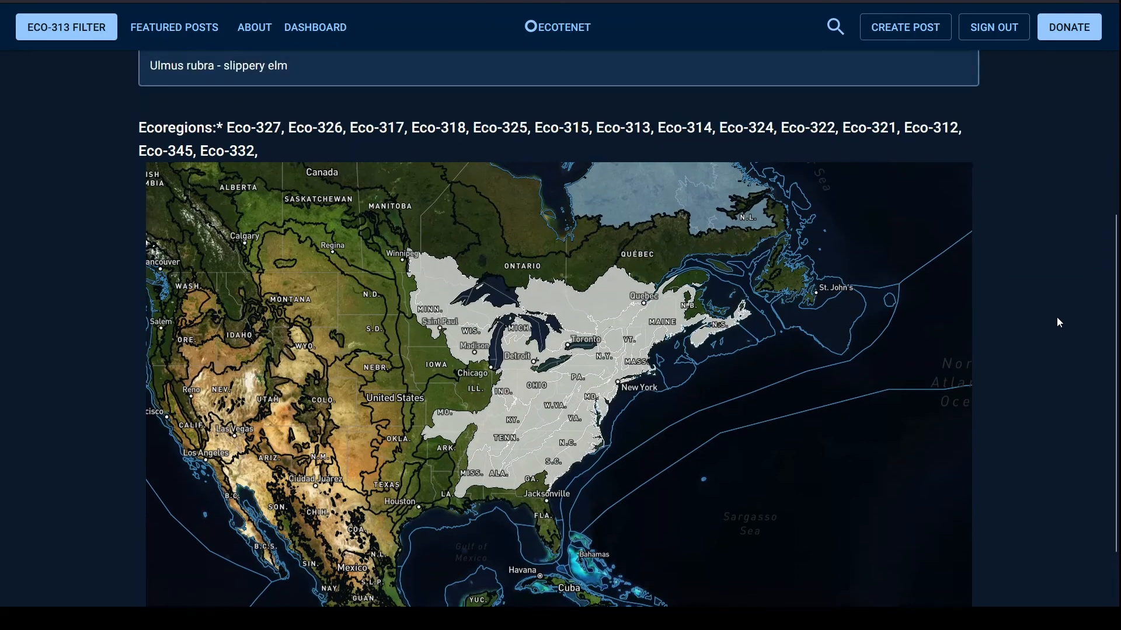
{"action": "scroll", "coordinate": [1057, 318], "scroll_direction": "down", "scroll_amount": 1}
{"action": "scroll", "coordinate": [1059, 318], "scroll_direction": "up", "scroll_amount": 1}
{"action": "scroll", "coordinate": [1063, 362], "scroll_direction": "up", "scroll_amount": 4}
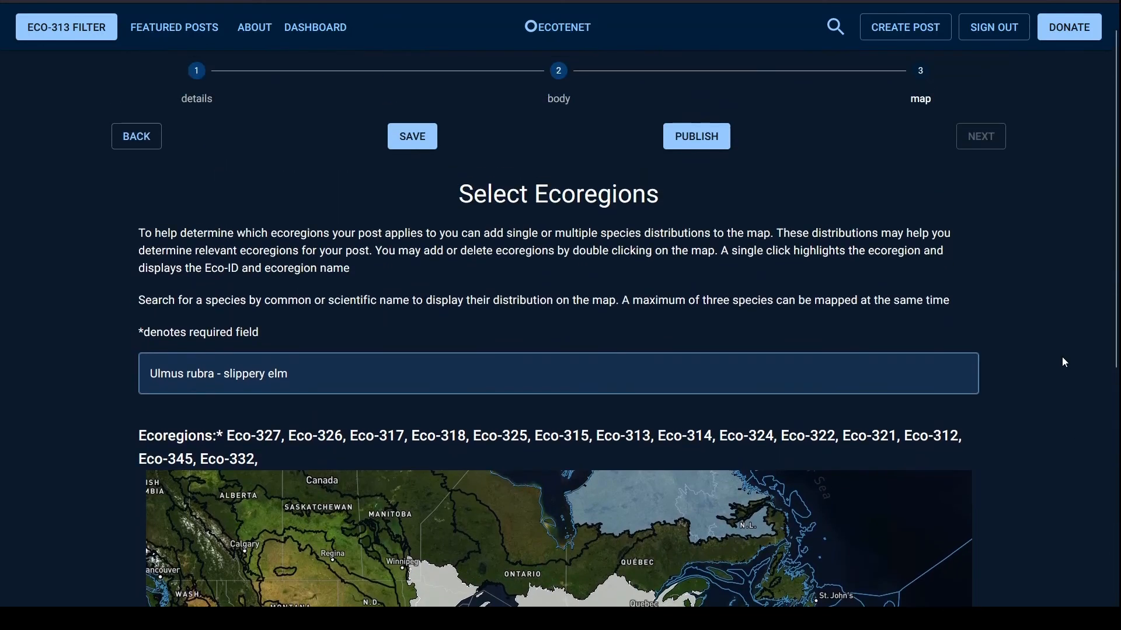
{"action": "scroll", "coordinate": [1062, 362], "scroll_direction": "up", "scroll_amount": 1}
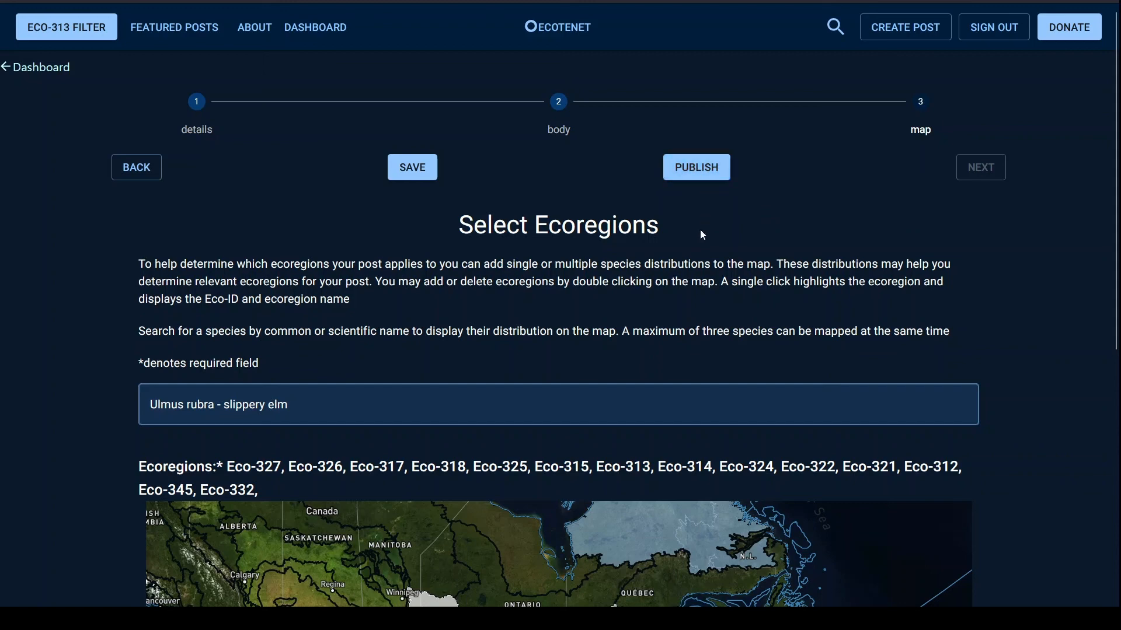
{"action": "scroll", "coordinate": [1039, 264], "scroll_direction": "down", "scroll_amount": 4}
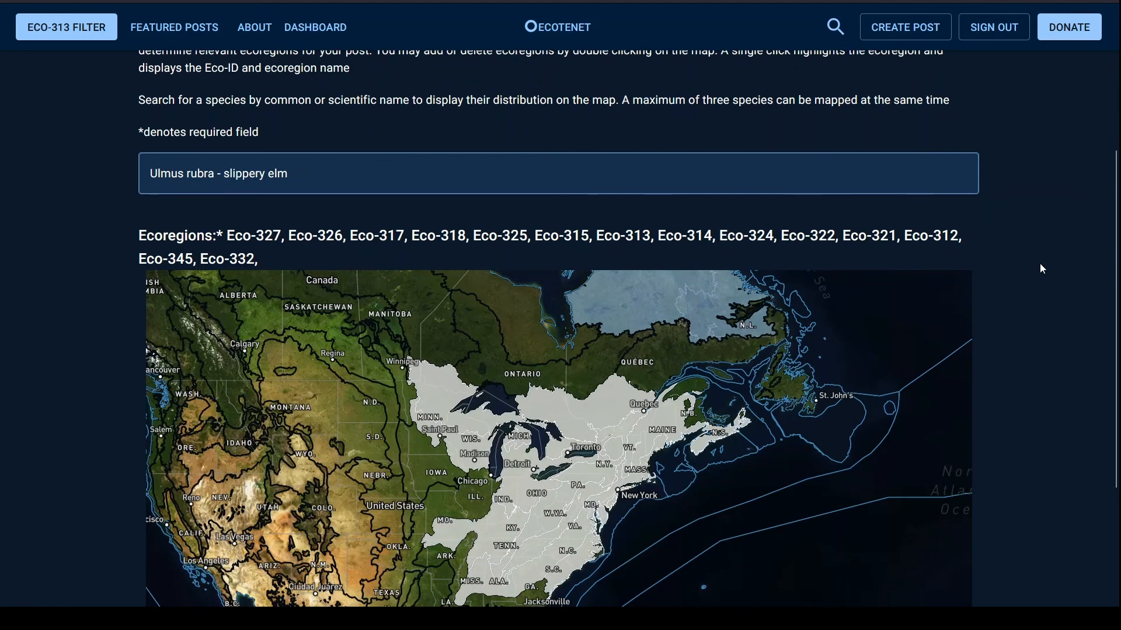
{"action": "scroll", "coordinate": [1039, 264], "scroll_direction": "up", "scroll_amount": 3}
{"action": "scroll", "coordinate": [1039, 264], "scroll_direction": "down", "scroll_amount": 5}
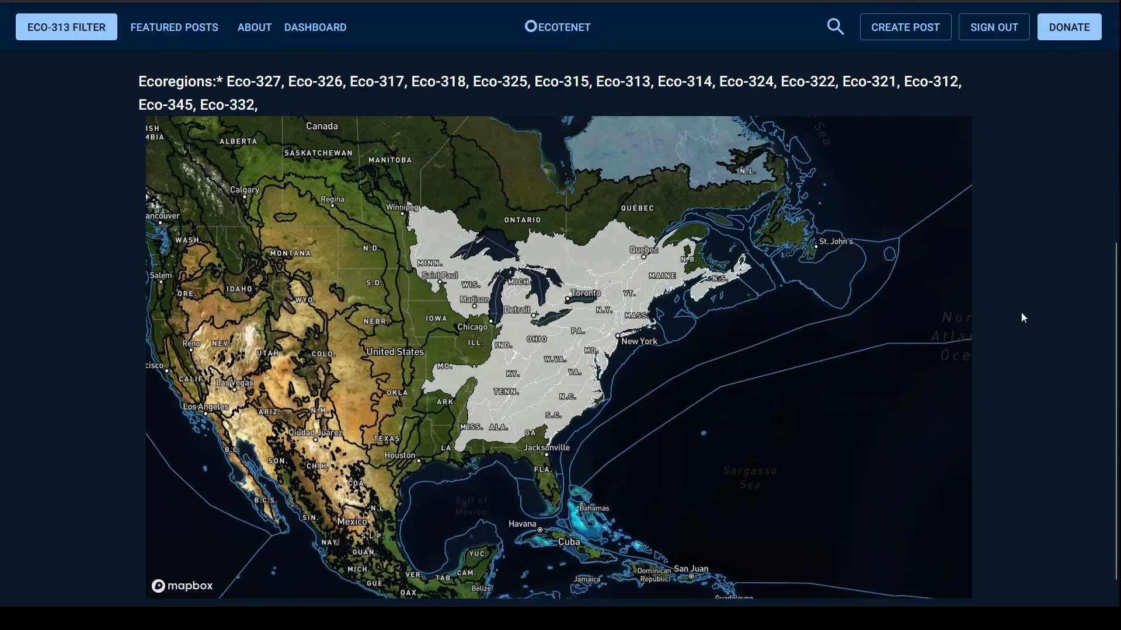
{"action": "scroll", "coordinate": [1049, 321], "scroll_direction": "up", "scroll_amount": 5}
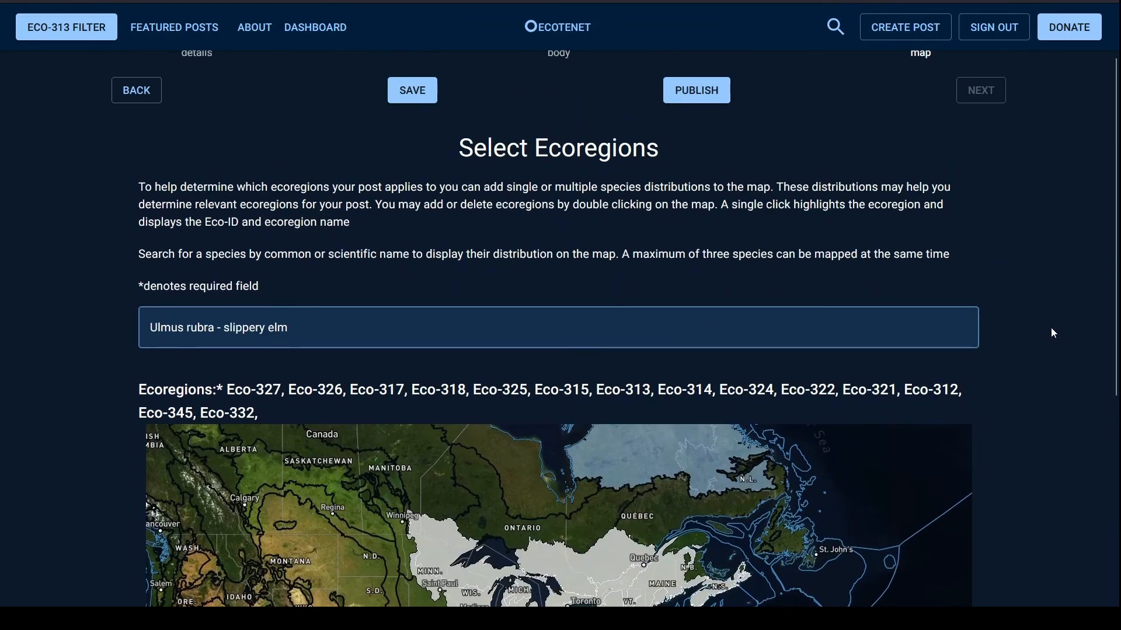
{"action": "scroll", "coordinate": [1050, 328], "scroll_direction": "down", "scroll_amount": 4}
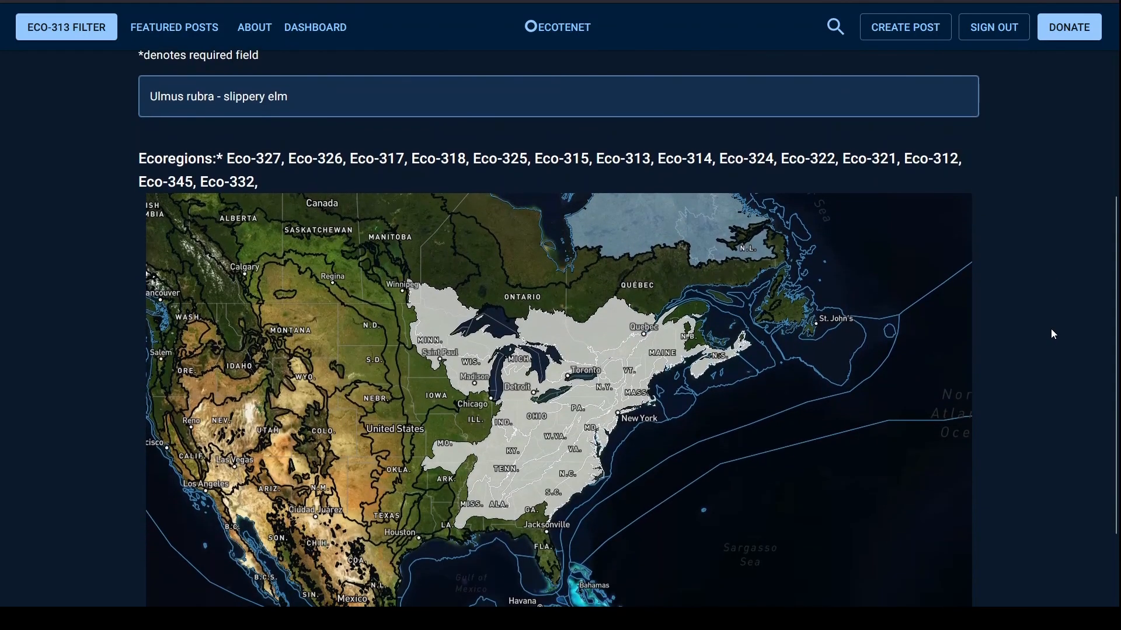
Publish the herbal tea cough remedy post with its selected ecoregions
{"action": "scroll", "coordinate": [1054, 334], "scroll_direction": "up", "scroll_amount": 5}
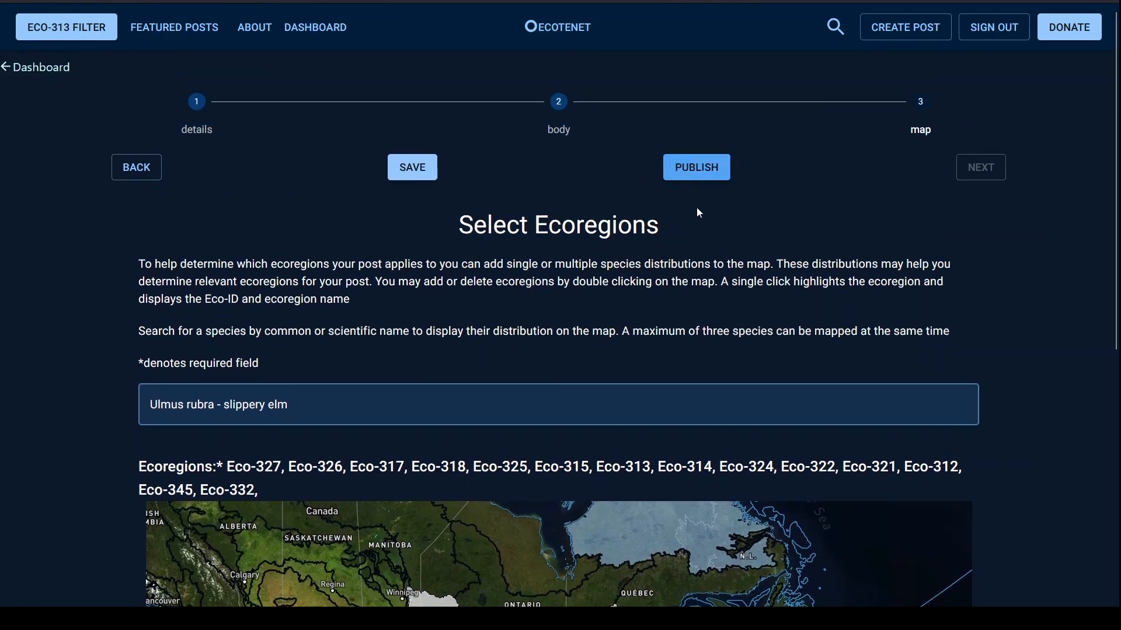
{"action": "left_click", "coordinate": [706, 168]}
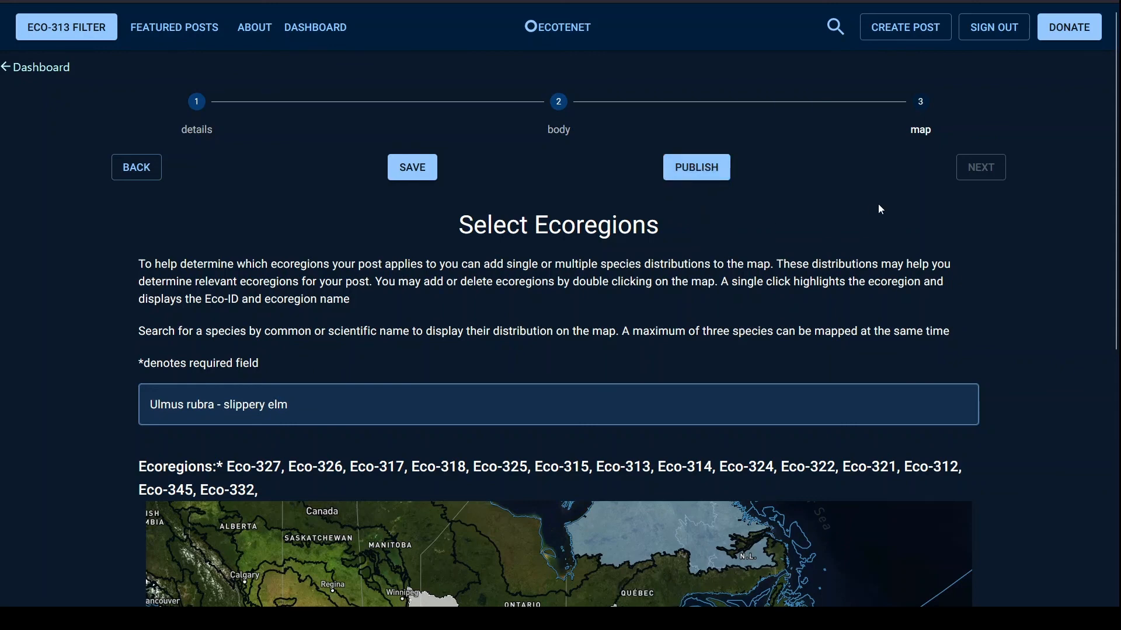